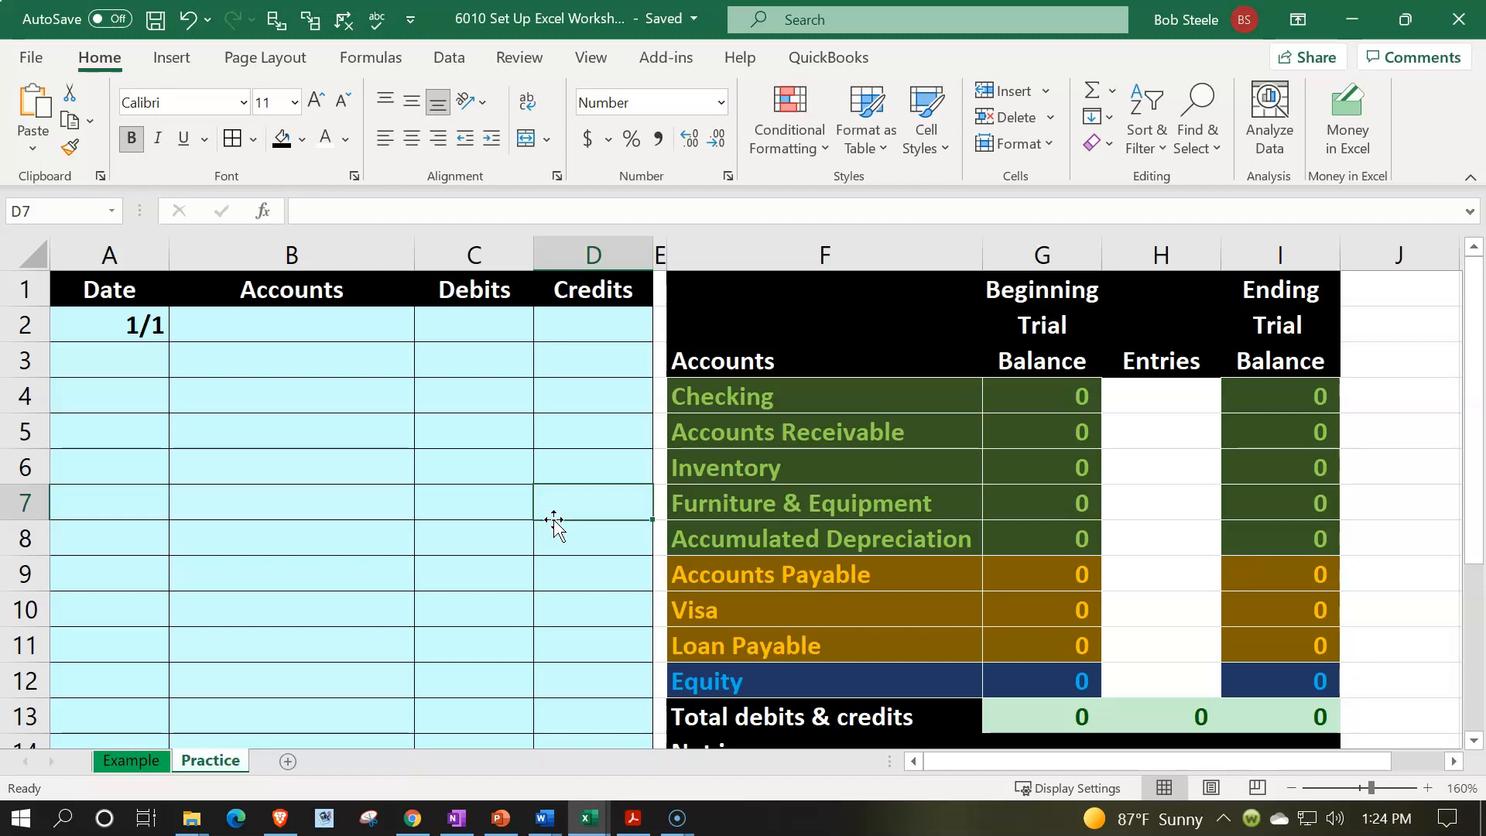
# Examine the general ledger layout beside the trial balance on the Example sheet.
pyautogui.click(151, 759)
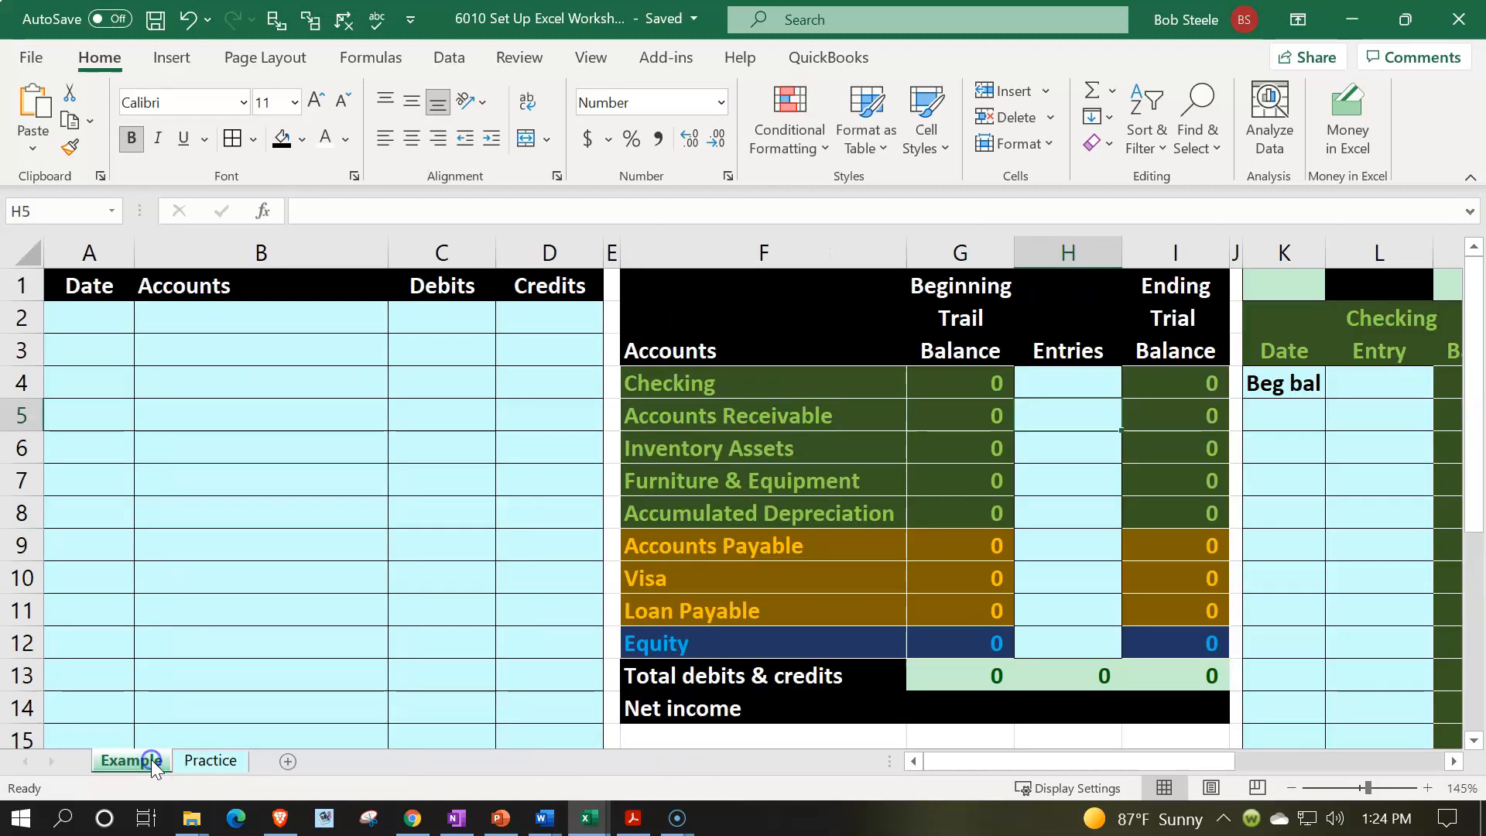
pyautogui.click(248, 394)
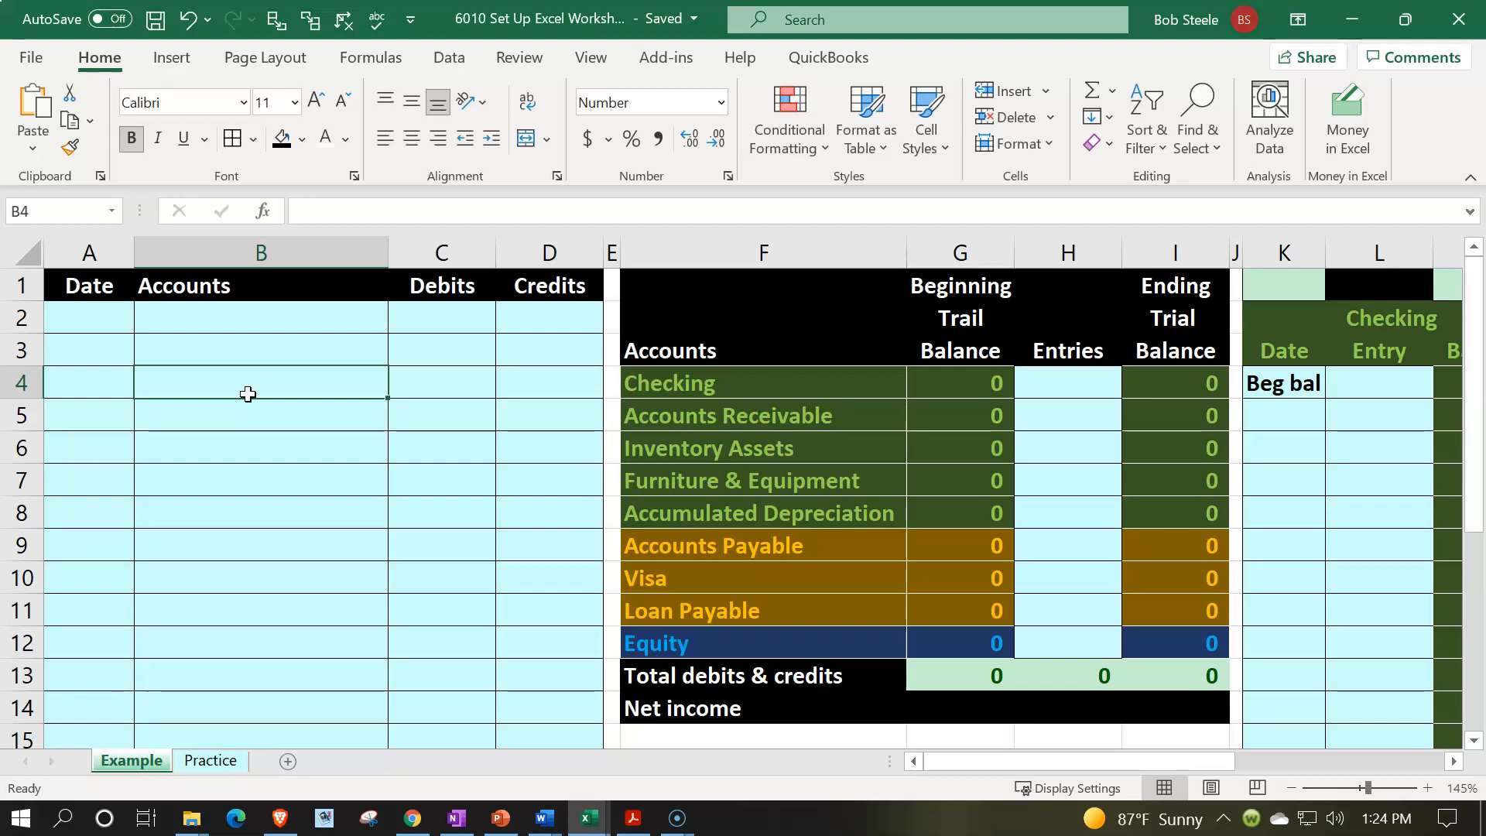
pyautogui.press('Right')
pyautogui.press('Right')
pyautogui.press('Right')
pyautogui.press('Right')
pyautogui.press('Right')
pyautogui.press('Right')
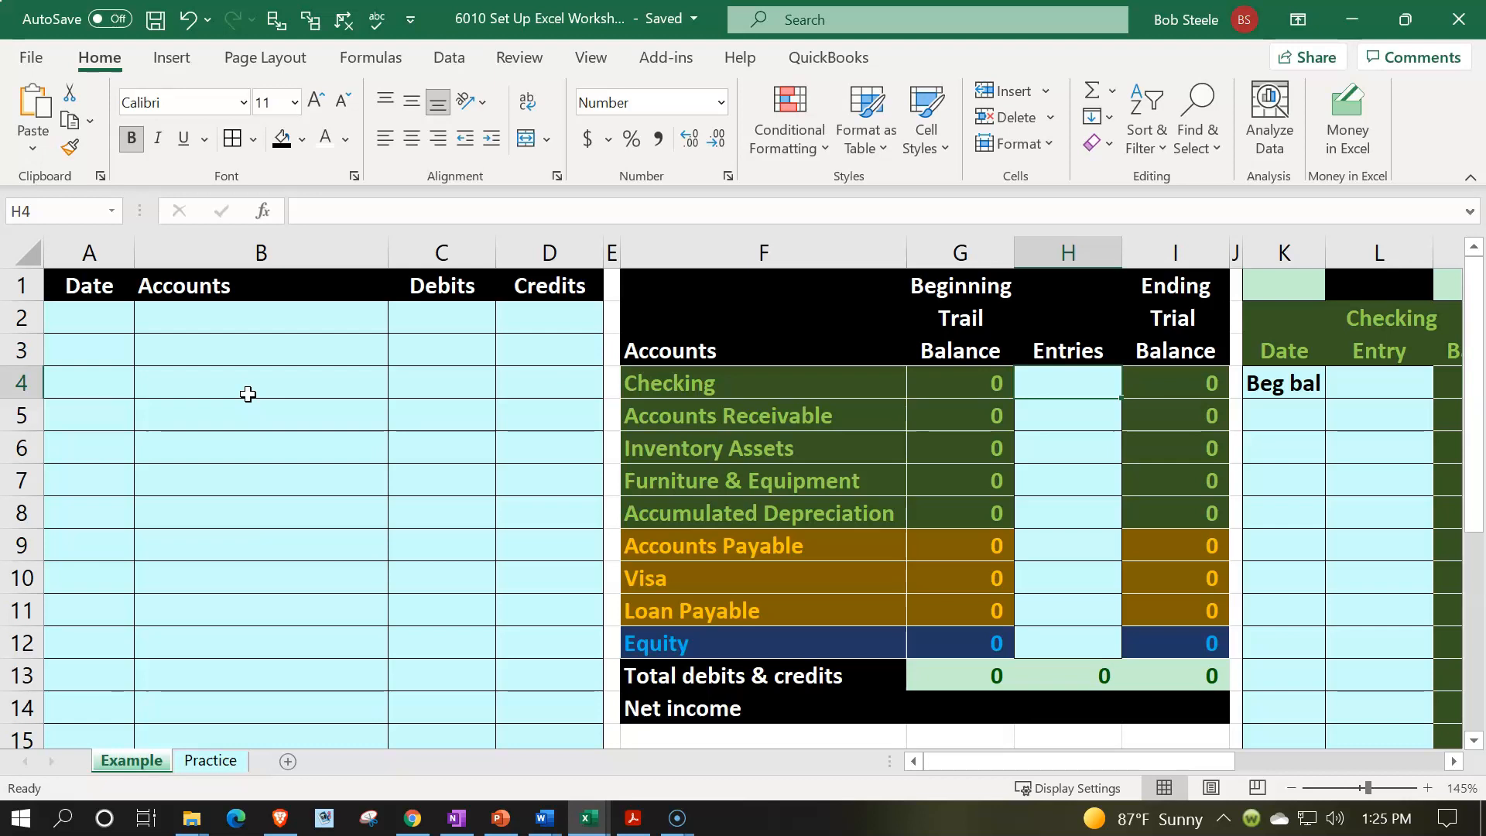
pyautogui.hotkey('ctrl', 'Right')
pyautogui.hotkey('ctrl', 'Right')
pyautogui.hotkey('ctrl', 'Right')
pyautogui.hotkey('ctrl', 'Right')
pyautogui.hotkey('ctrl', 'Right')
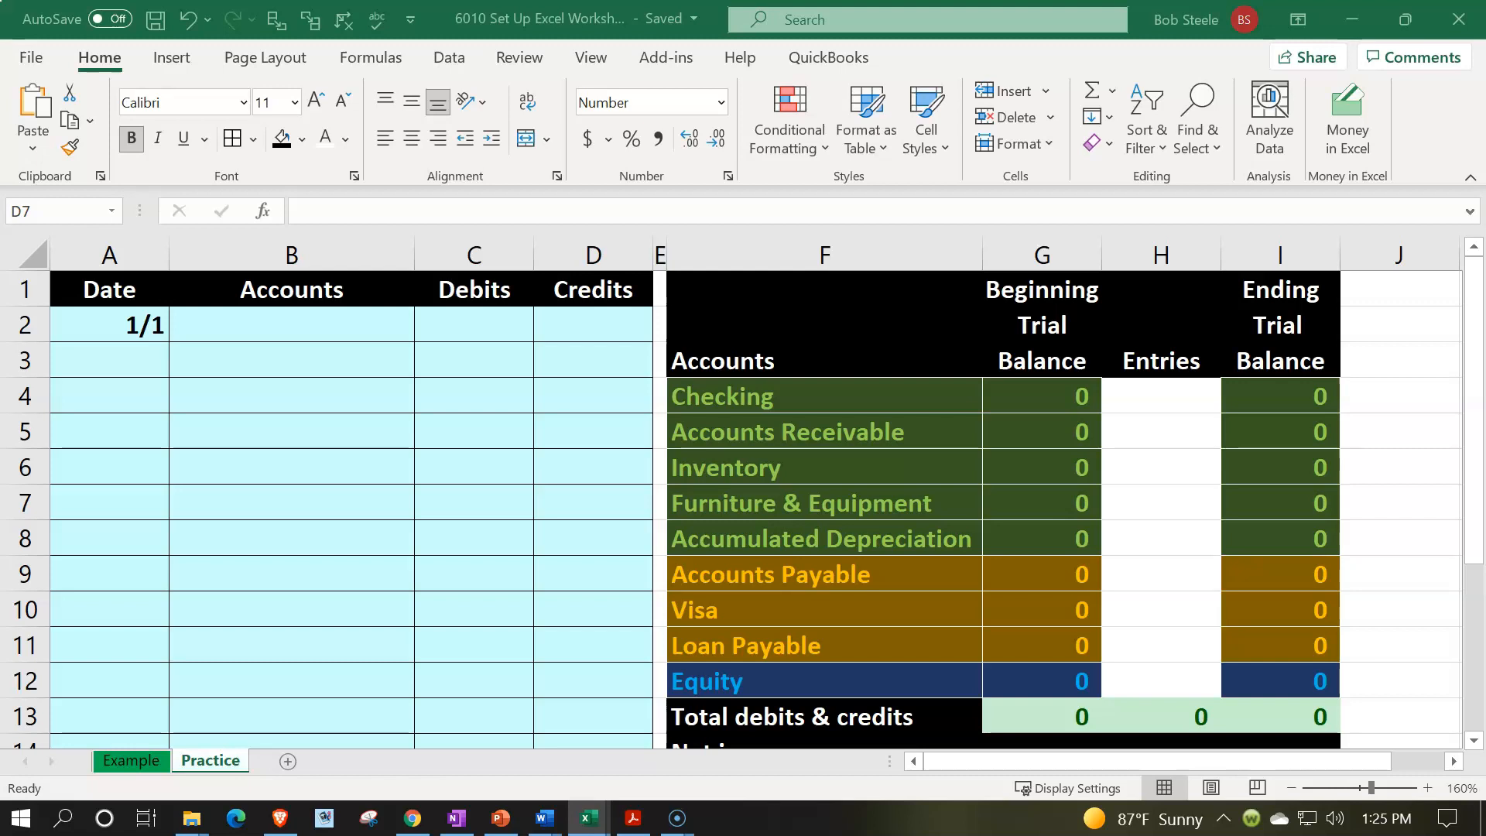
# Review the trial balance accounts and the blank columns beside them on the Practice sheet.
pyautogui.click(826, 405)
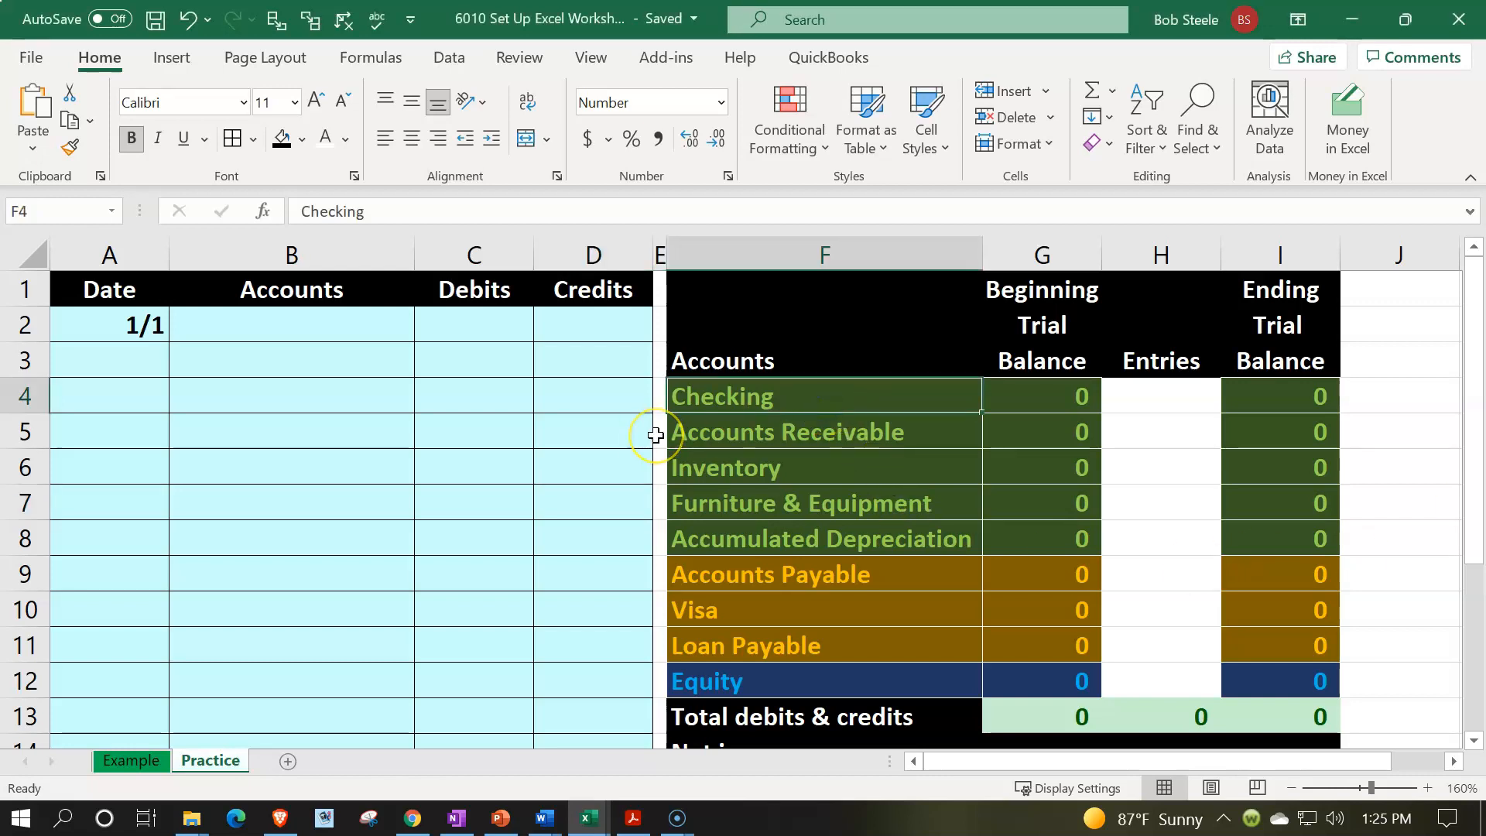
pyautogui.press('Down')
pyautogui.press('Right')
pyautogui.press('Right')
pyautogui.press('Right')
pyautogui.press('Right')
pyautogui.press('Right')
pyautogui.press('Right')
pyautogui.press('Right')
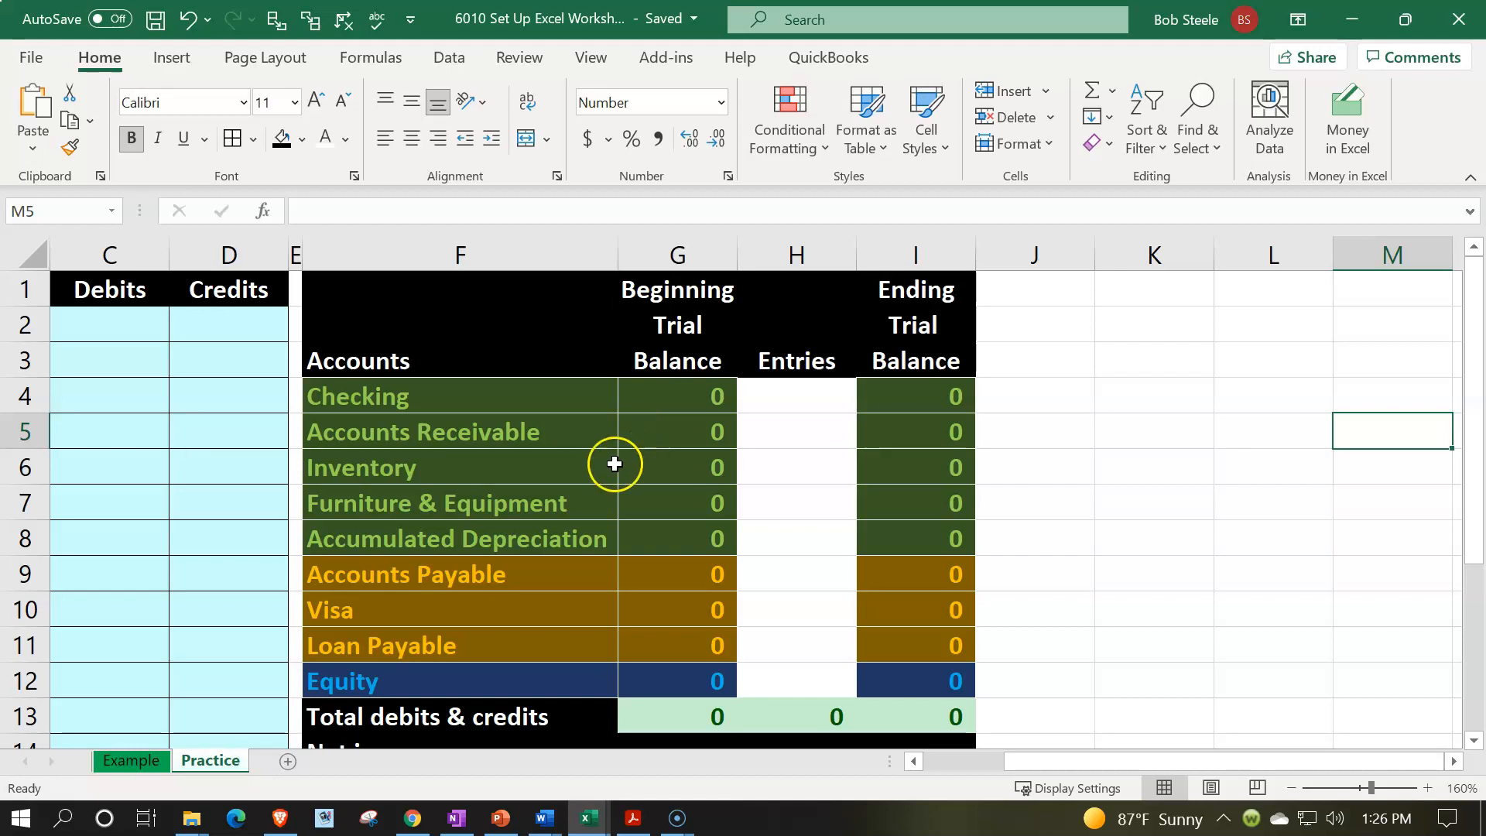
pyautogui.click(526, 401)
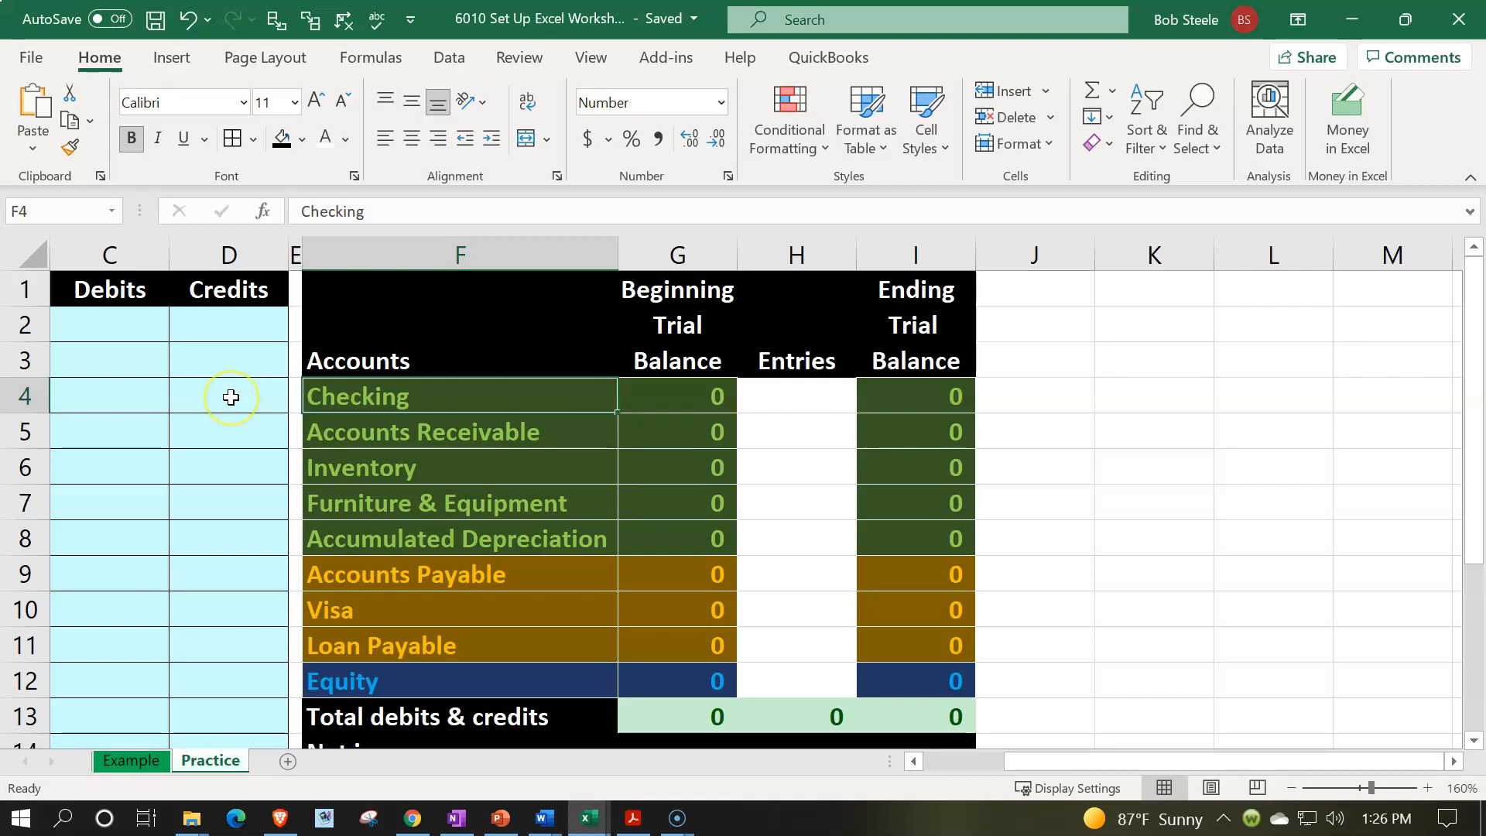
pyautogui.press('Down')
pyautogui.press('Down')
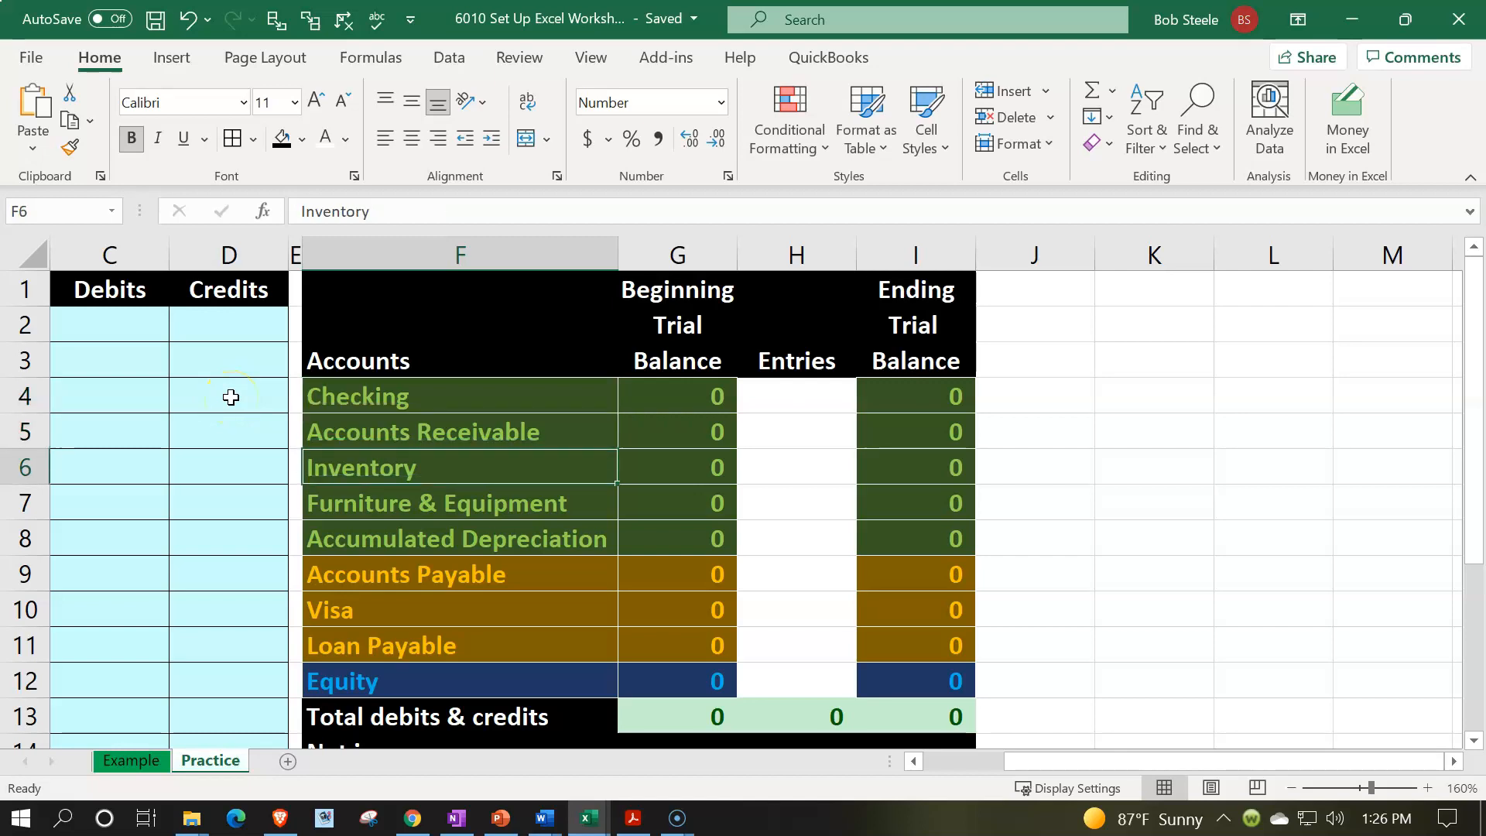
pyautogui.press('Right')
pyautogui.press('Right')
pyautogui.press('Right')
pyautogui.press('Right')
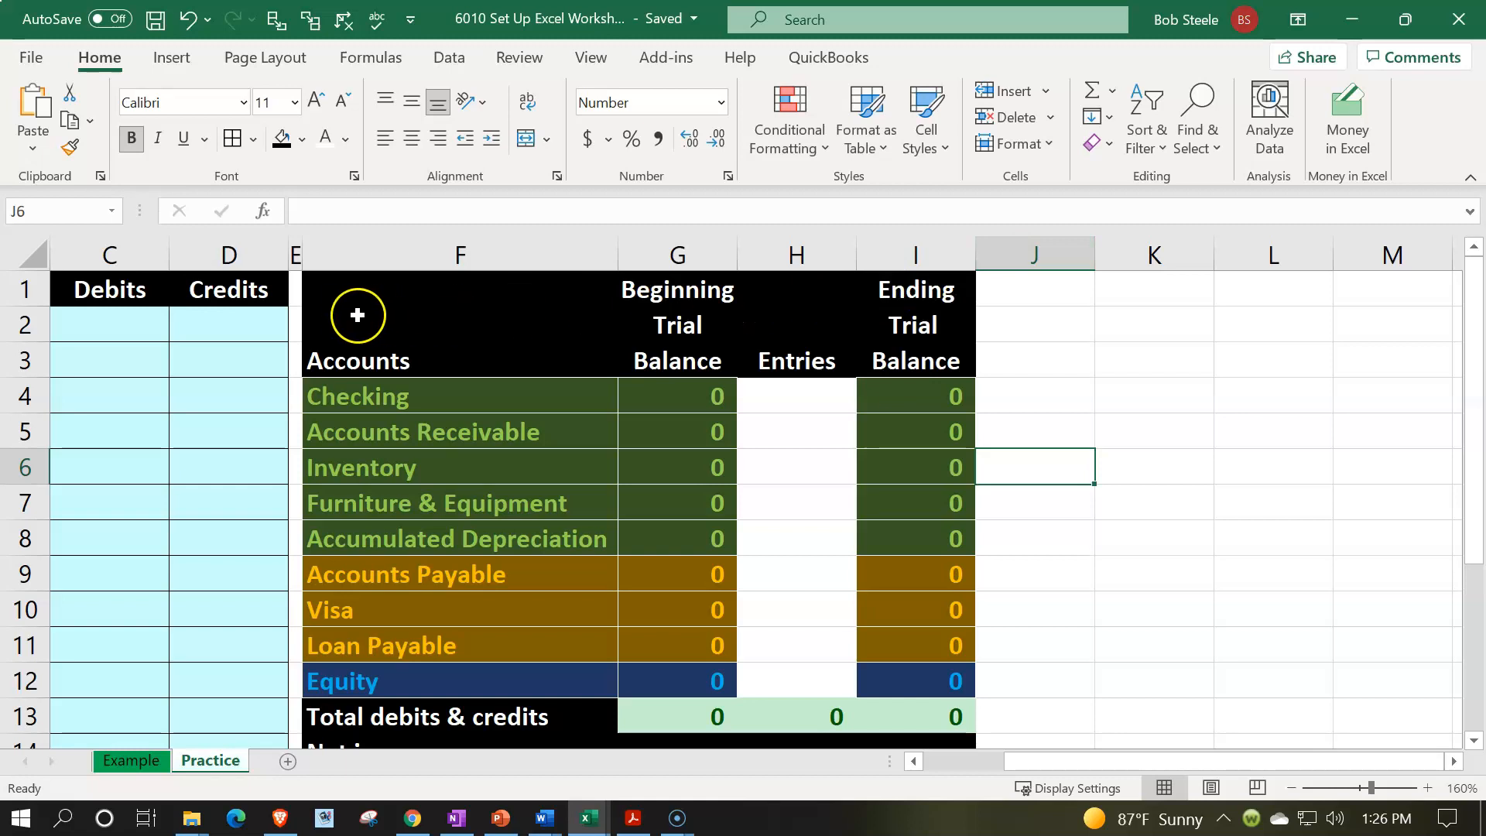
# Copy the formatting of narrow spacer column E onto column J with Format Painter.
pyautogui.click(295, 251)
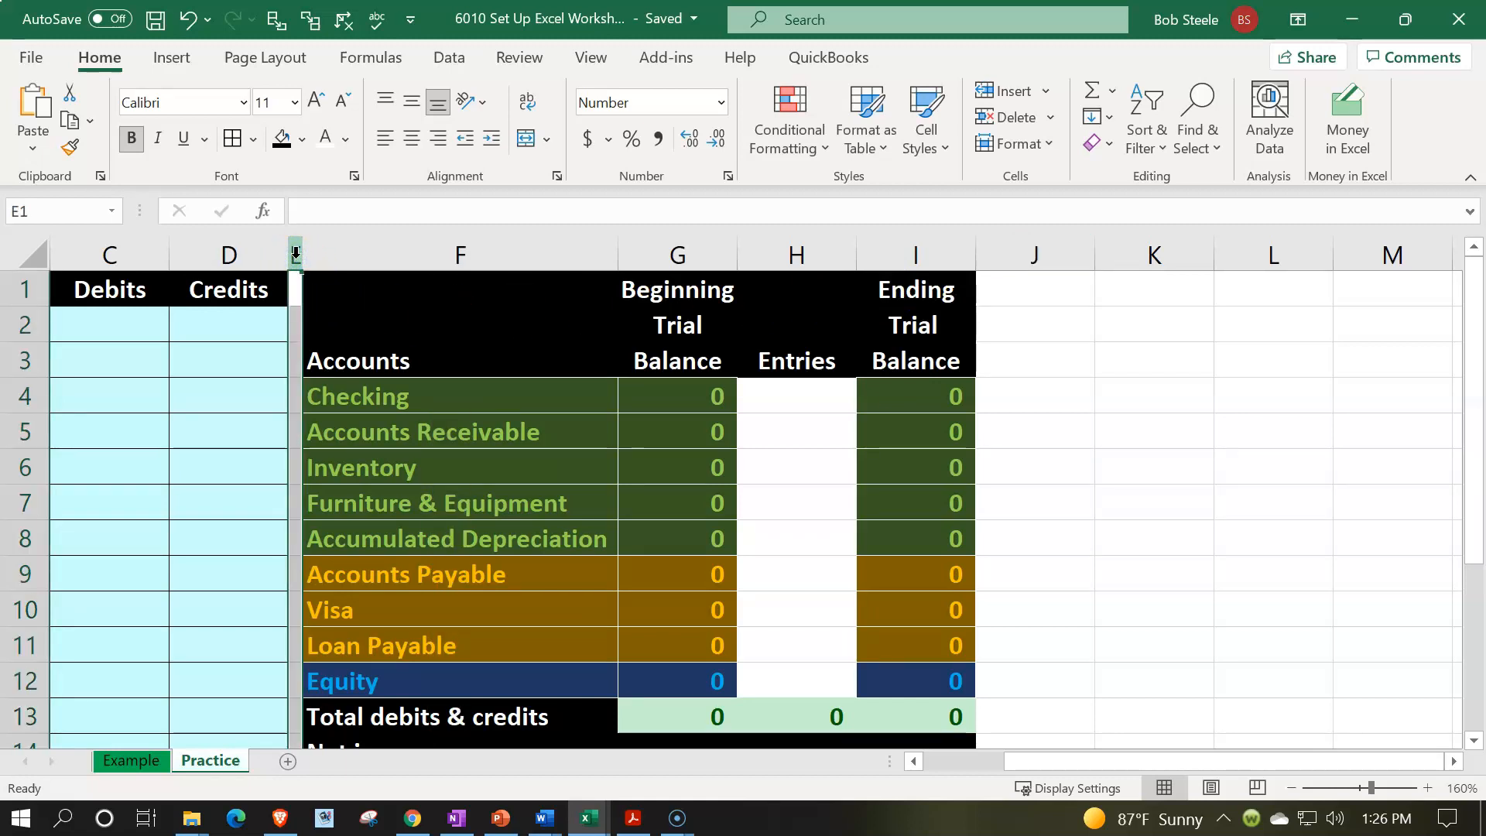
pyautogui.click(71, 149)
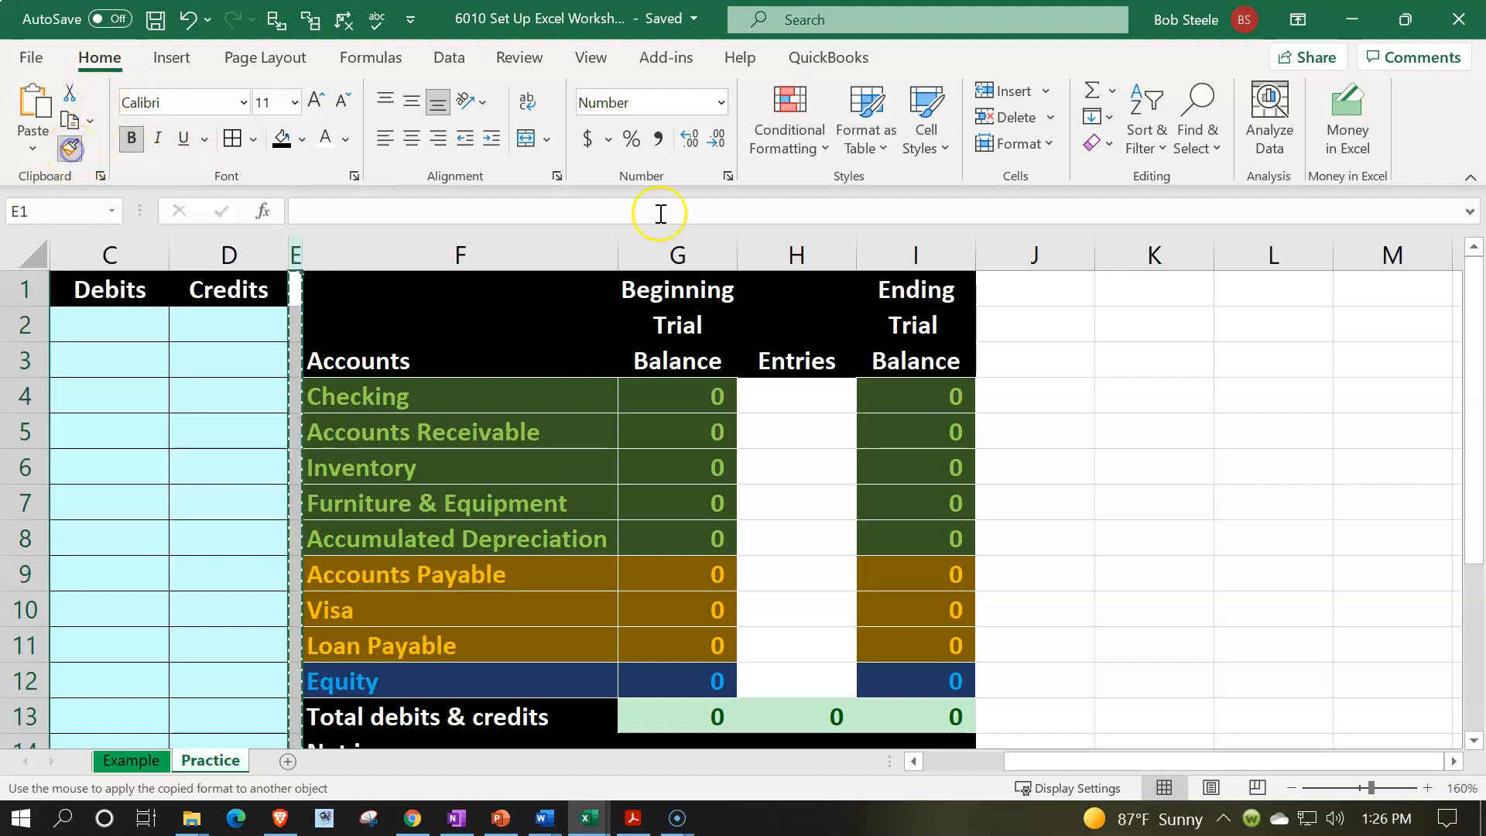
pyautogui.click(1037, 254)
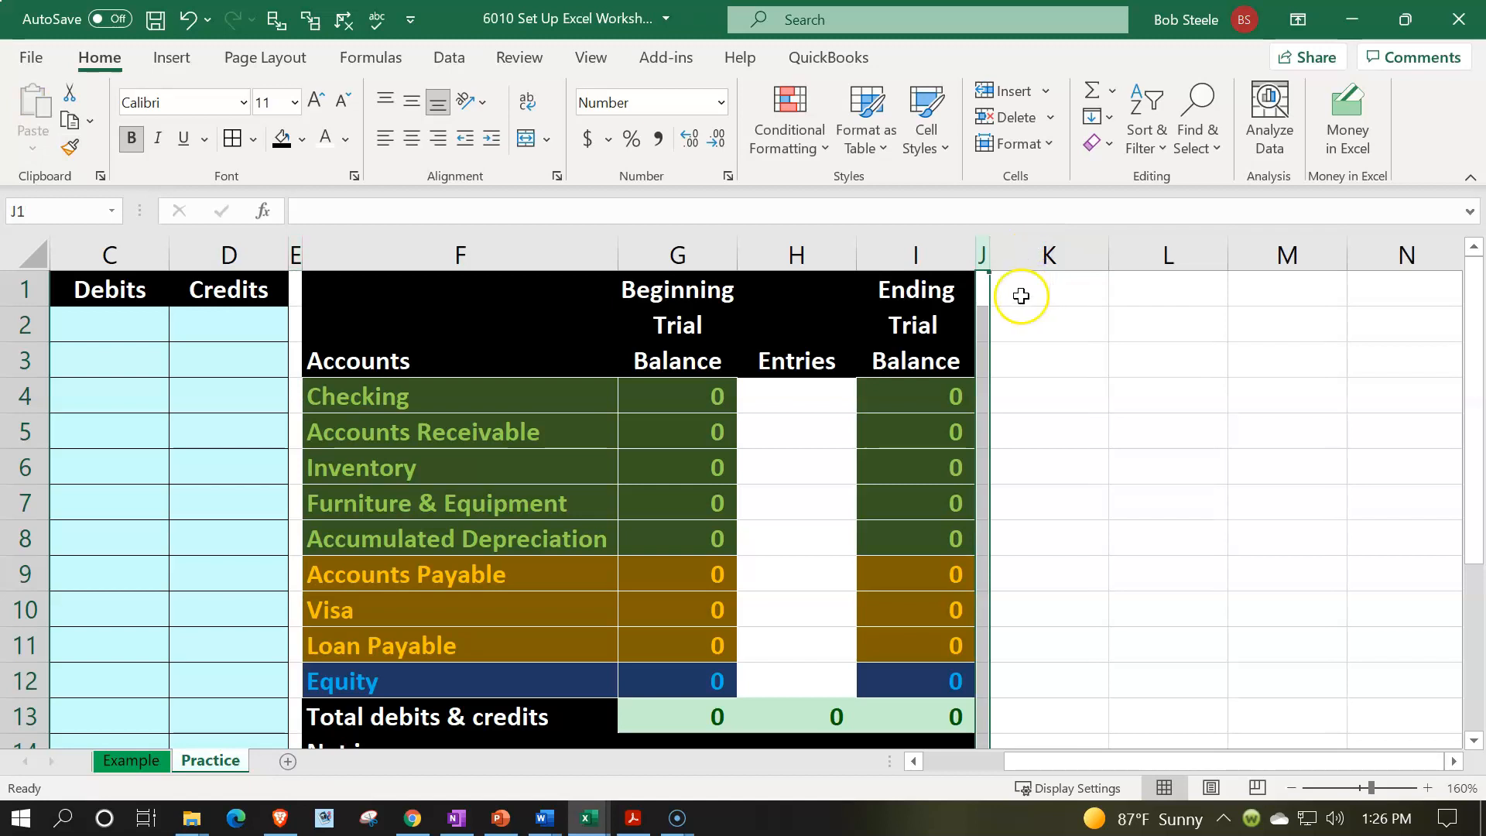
# Narrow spacer columns E and J together to the same slimmer width.
pyautogui.click(985, 248)
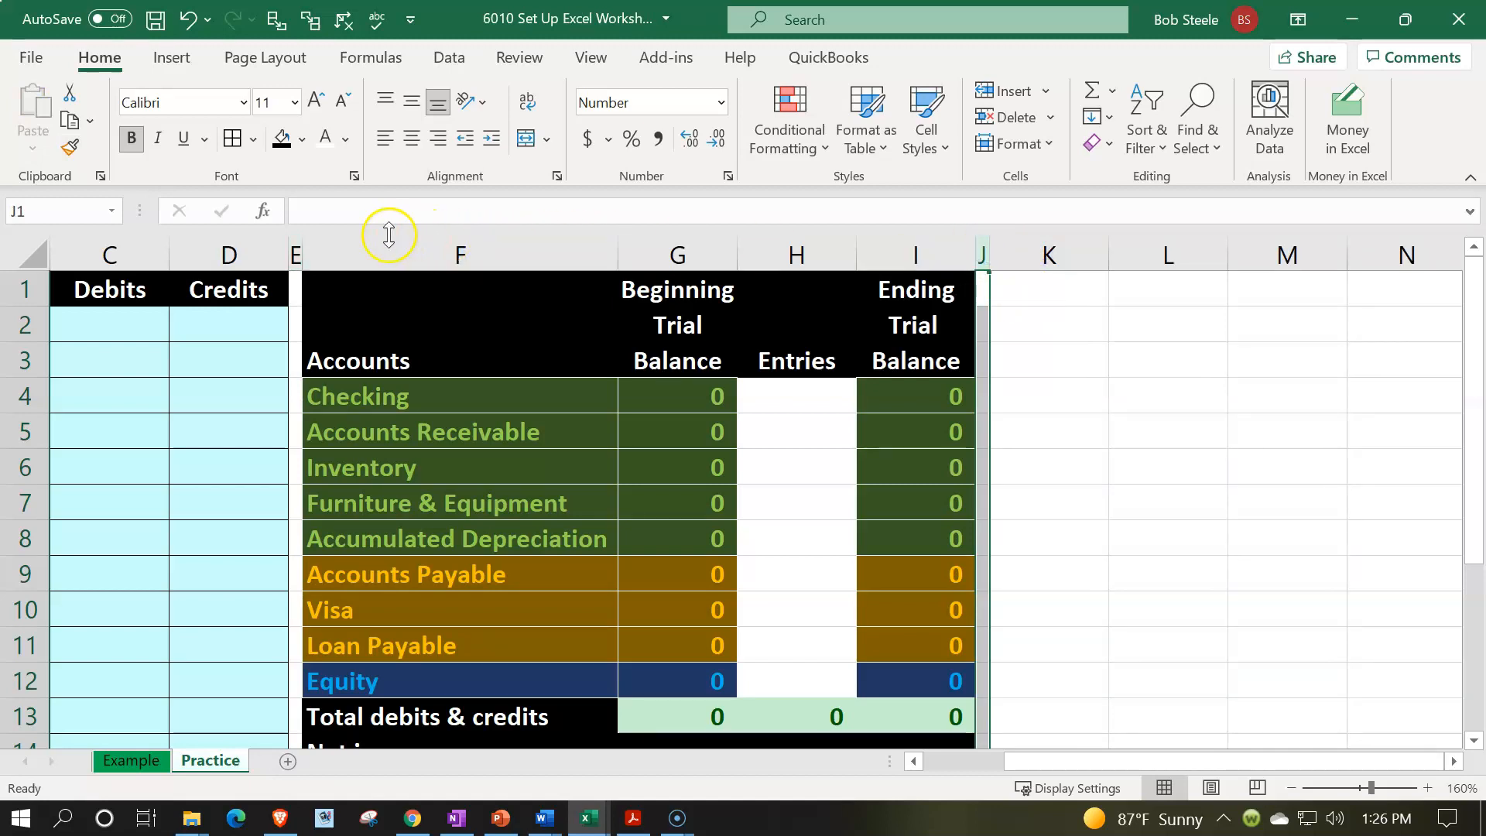
pyautogui.click(296, 248)
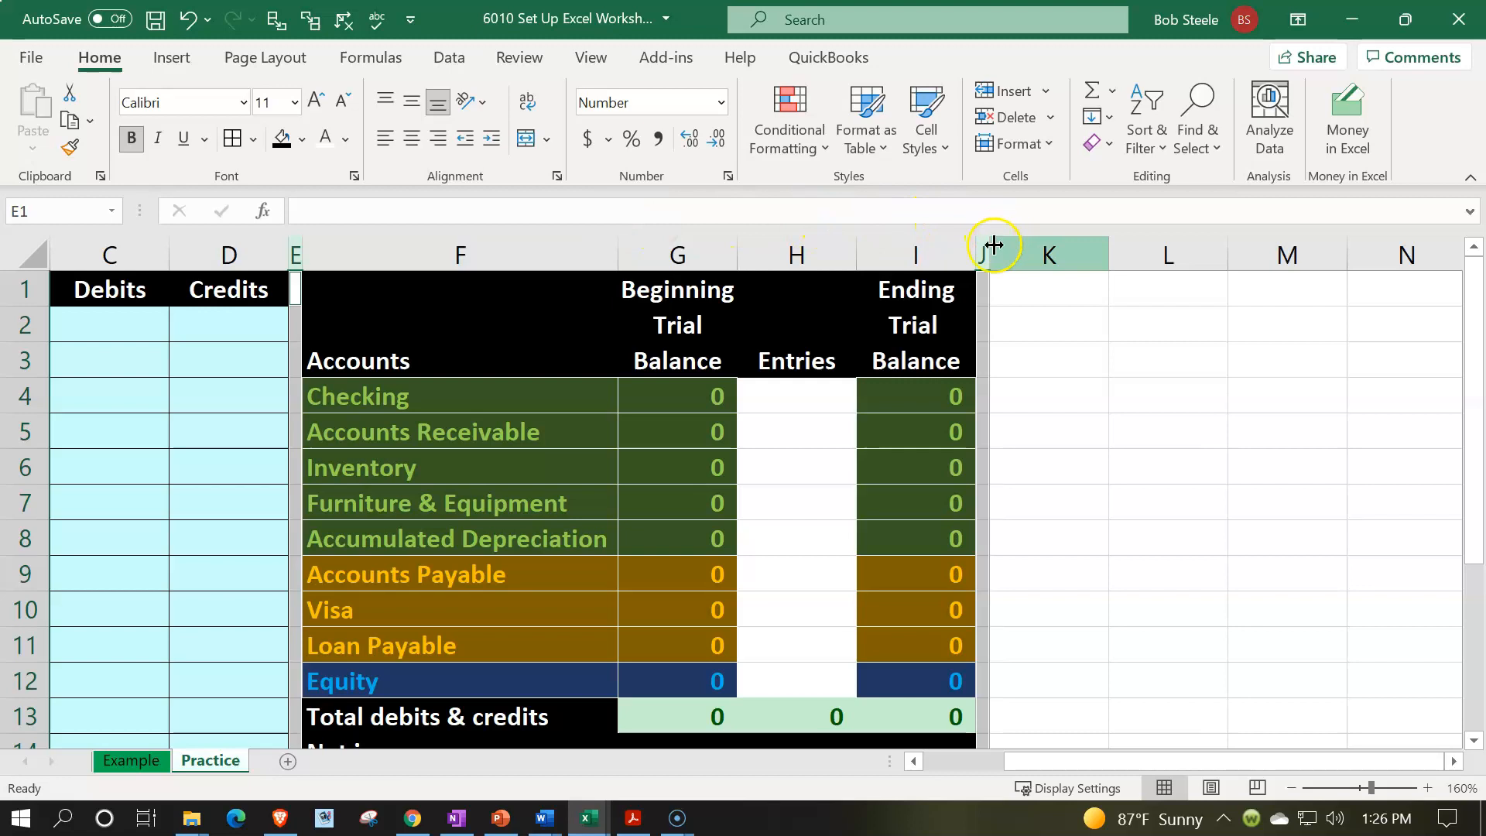
pyautogui.moveTo(988, 249); pyautogui.dragTo(982, 249)
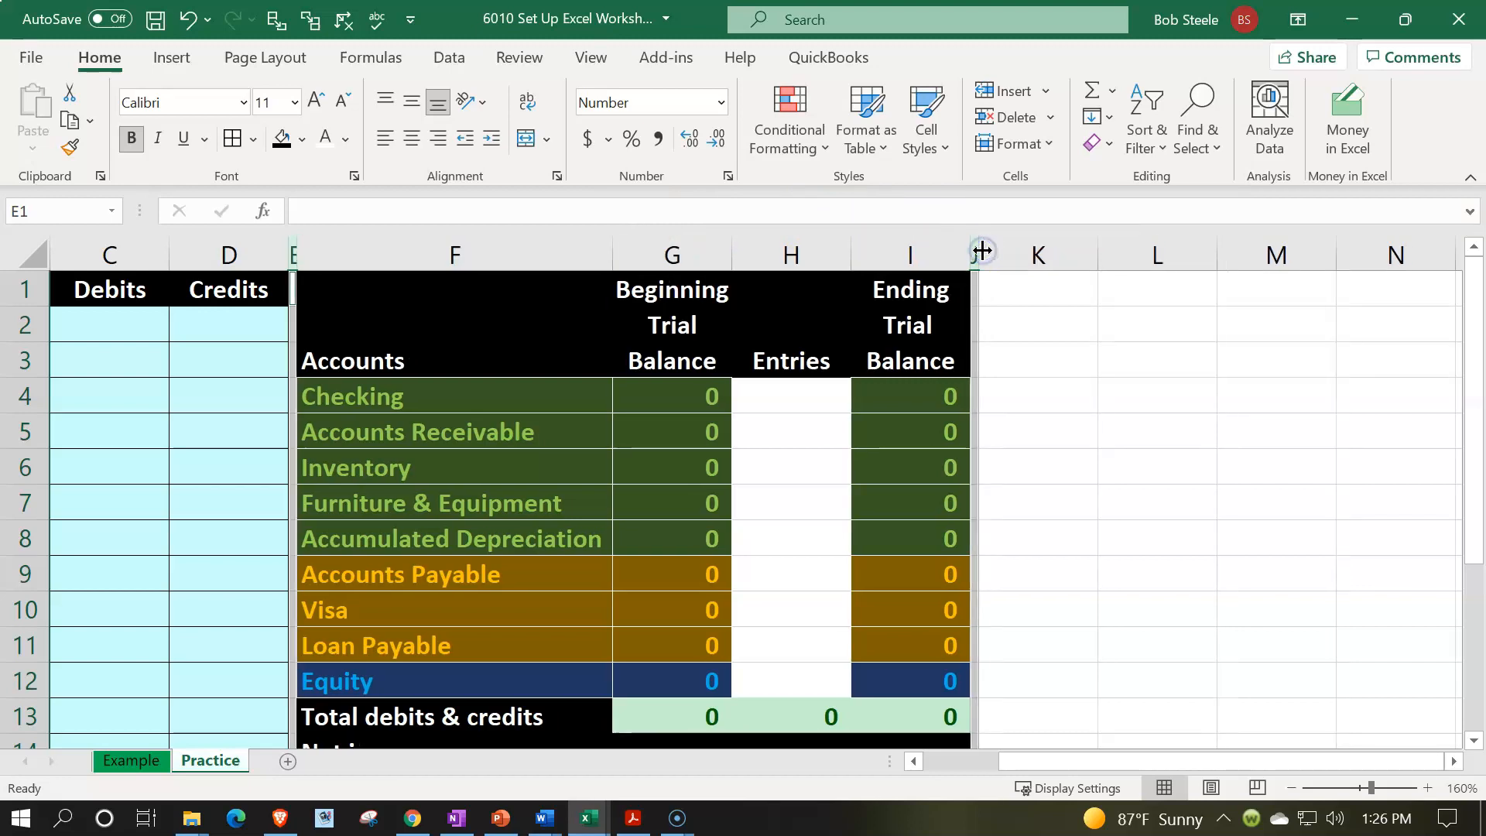
# Enter the heading "General Ledger (GL)" in cell K1.
pyautogui.click(1031, 292)
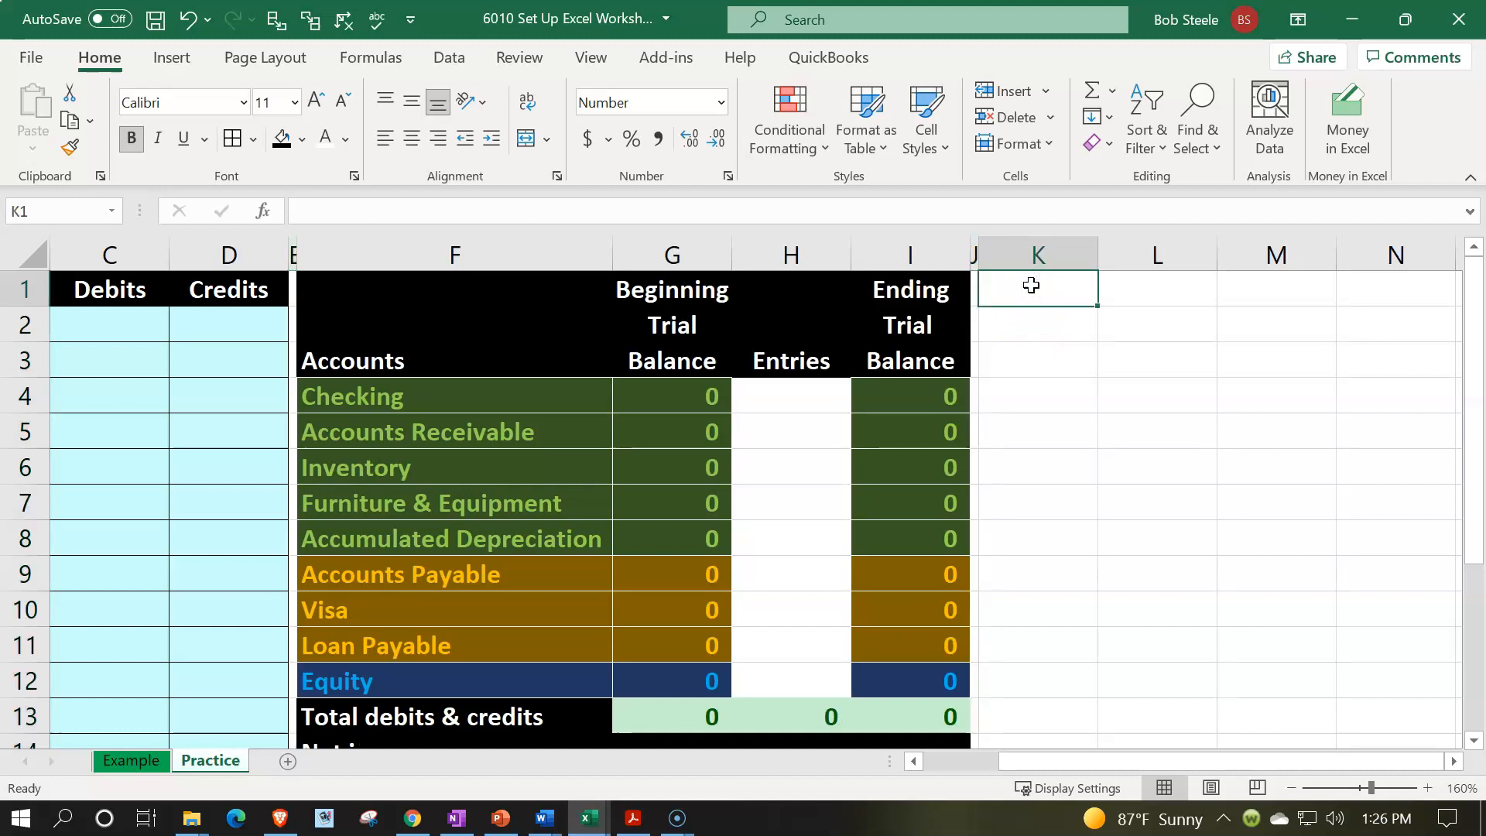
pyautogui.moveTo(1038, 289); pyautogui.dragTo(1309, 285)
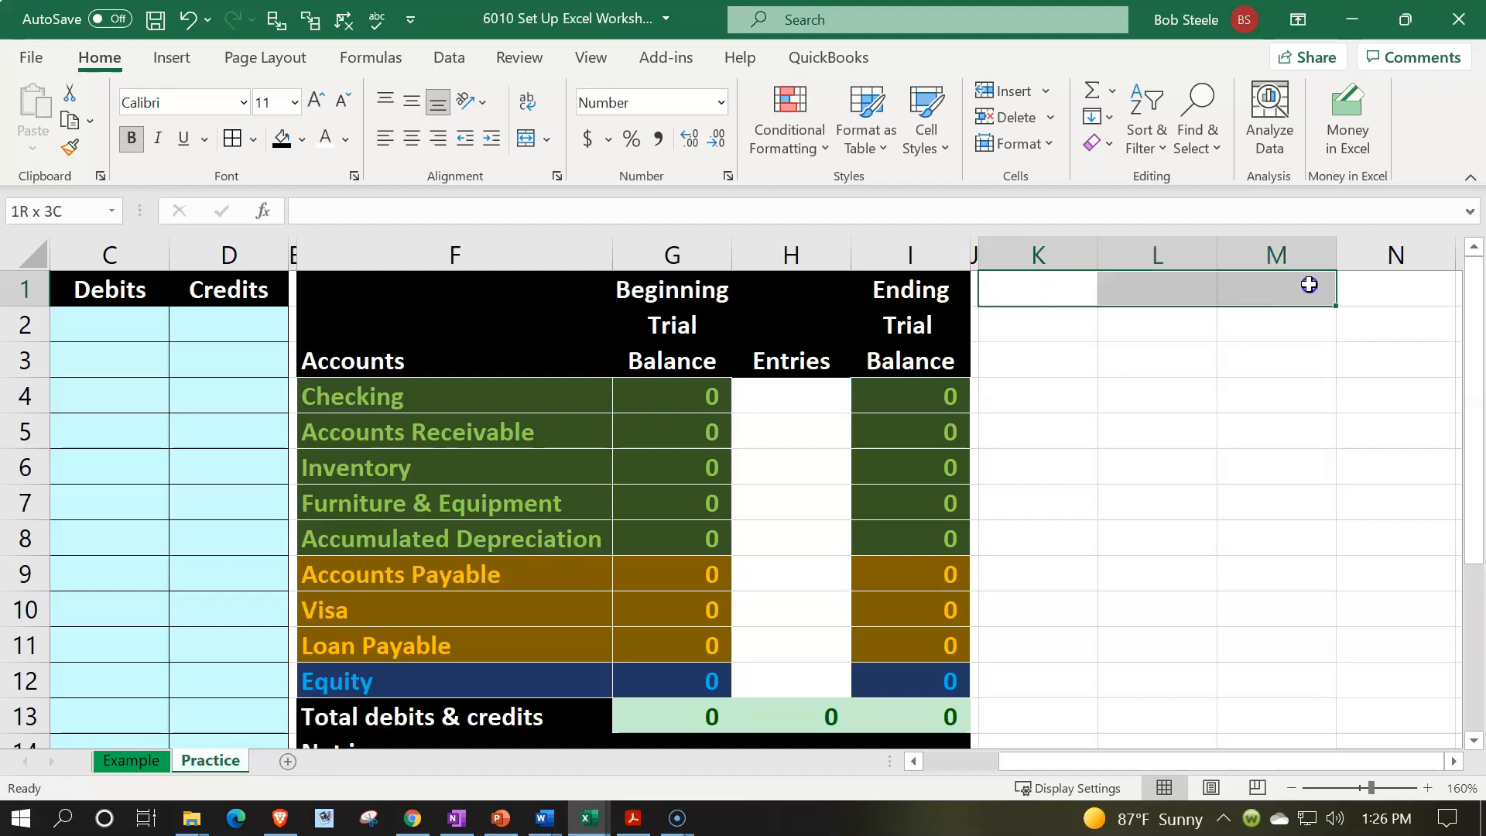
pyautogui.moveTo(1308, 285); pyautogui.dragTo(1309, 285)
pyautogui.click(1048, 291)
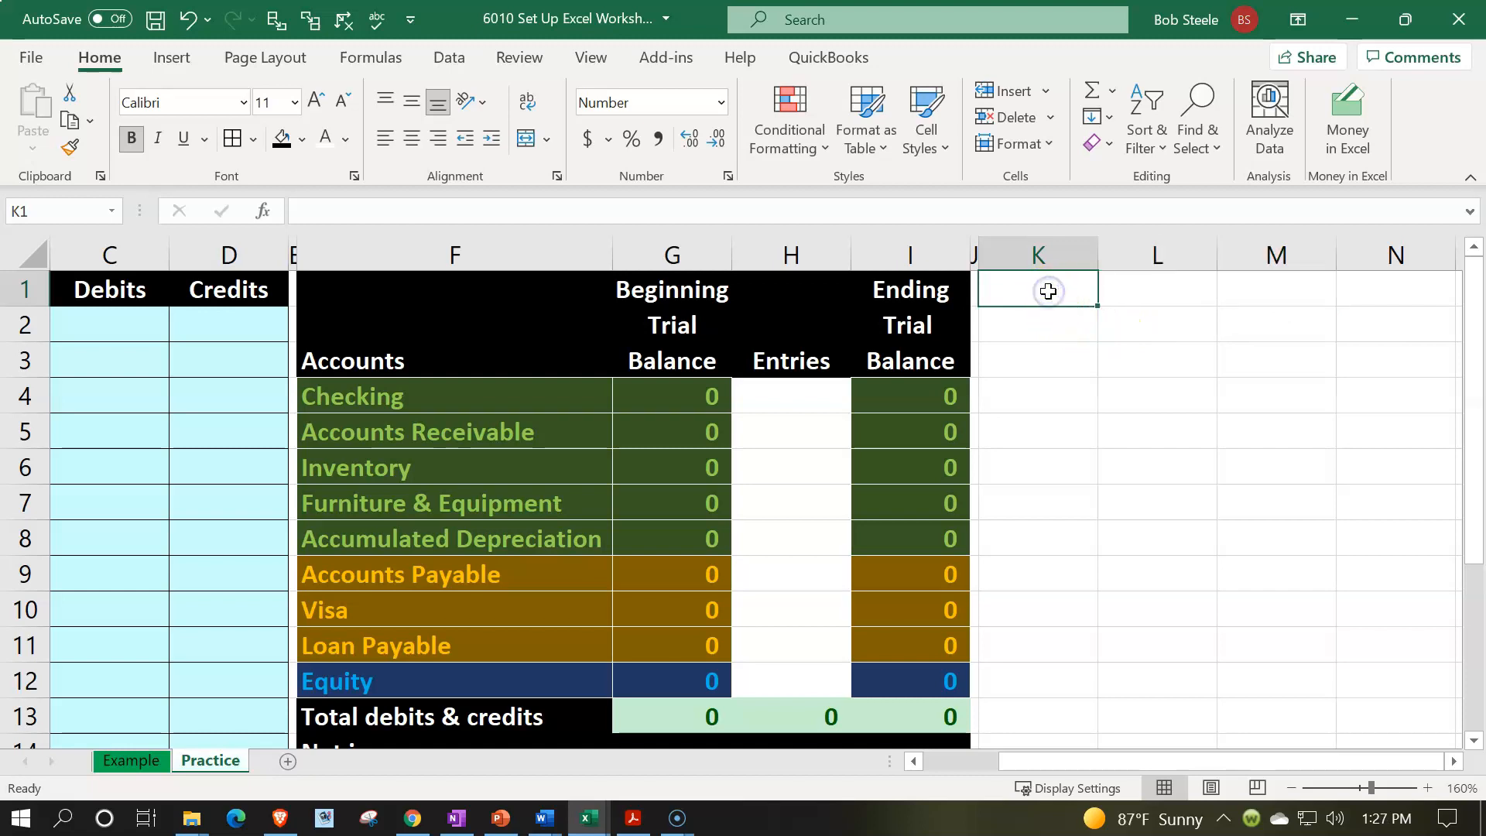
pyautogui.write('G')
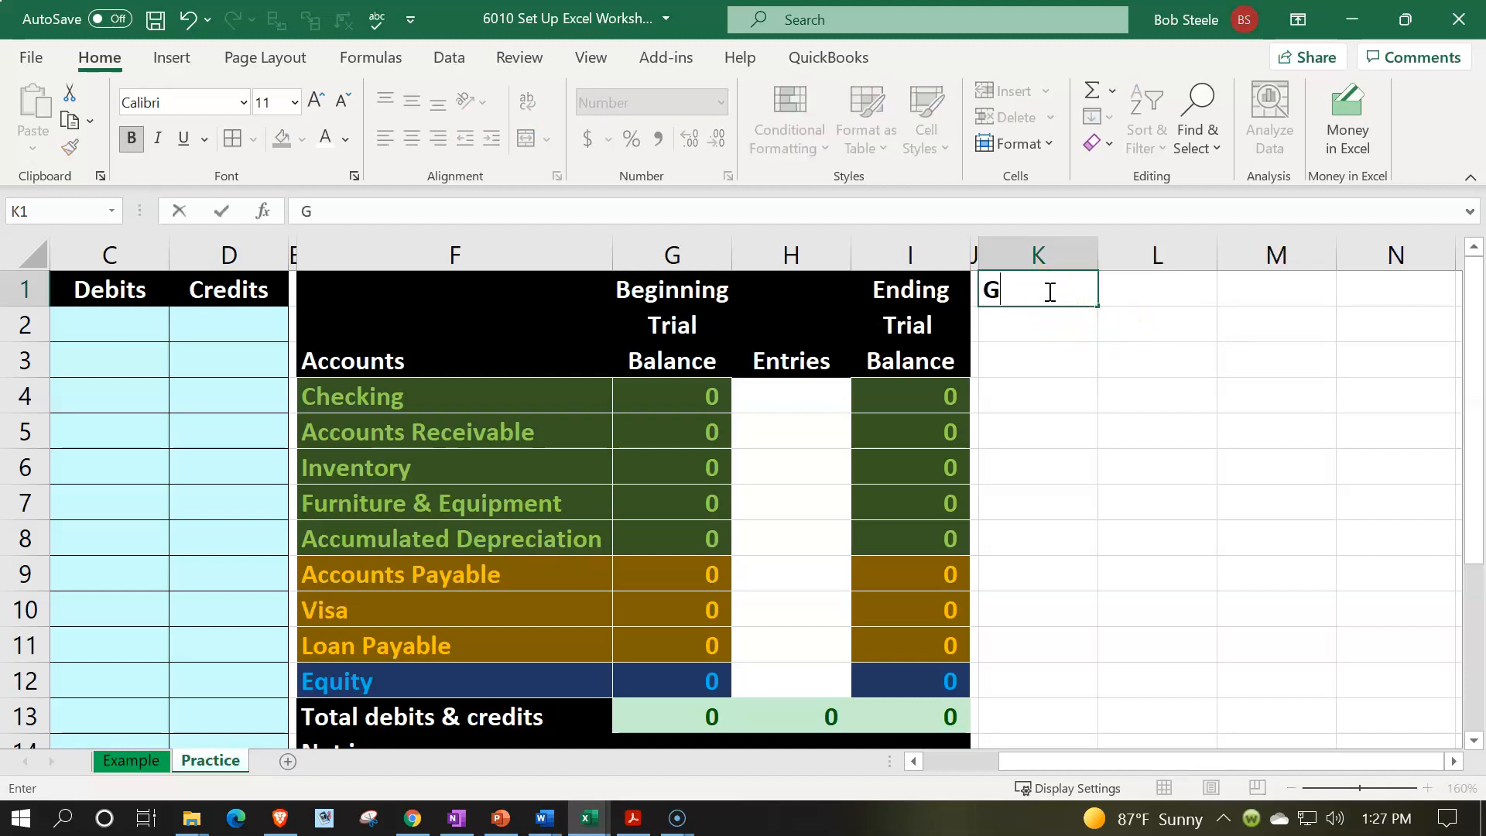
pyautogui.write('enera')
pyautogui.press('BackSpace')
pyautogui.press('BackSpace')
pyautogui.press('BackSpace')
pyautogui.write('eral Ledger')
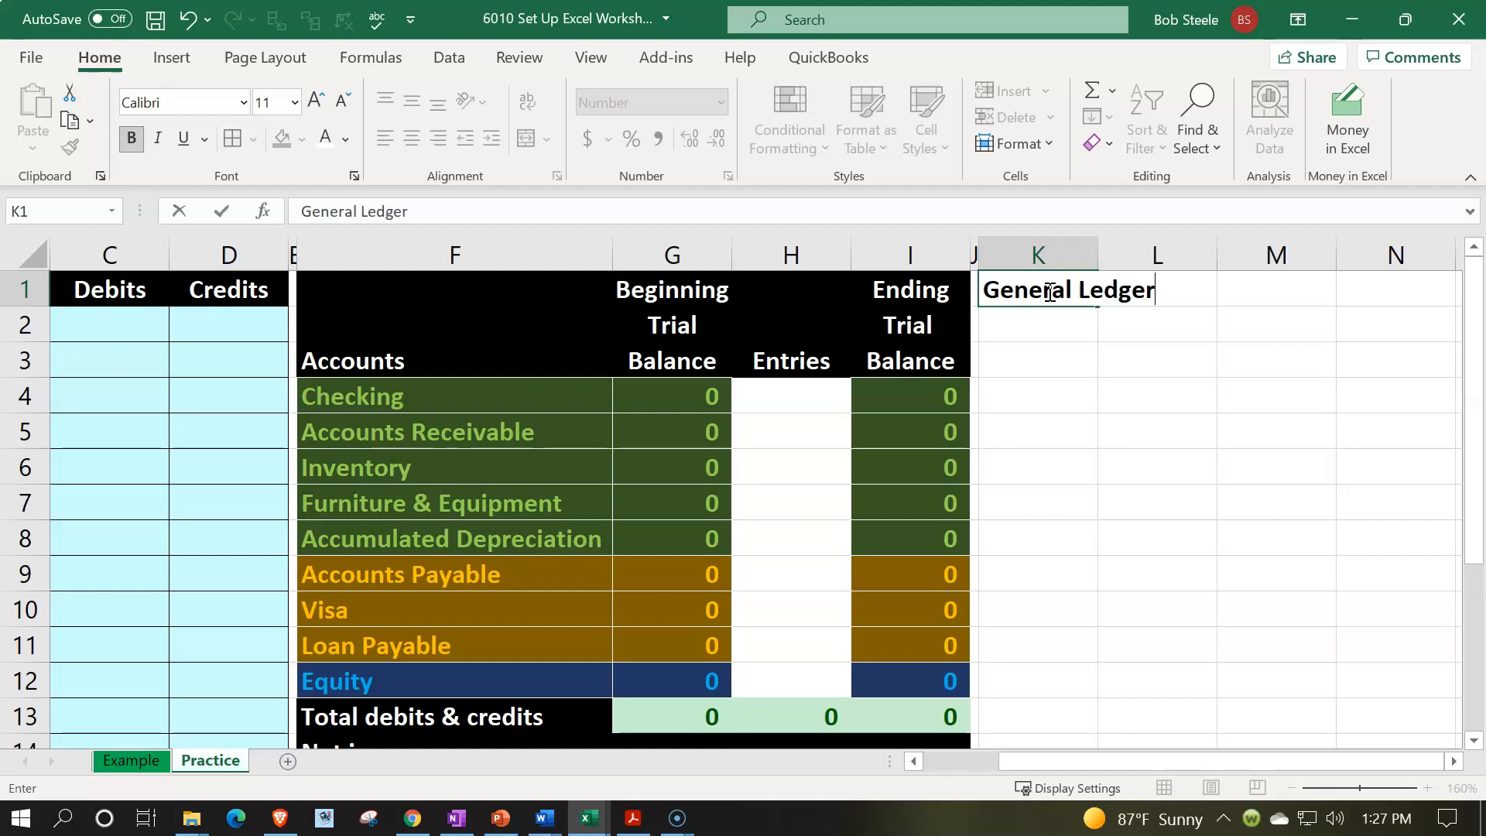
pyautogui.write(' (GL)')
pyautogui.press('Return')
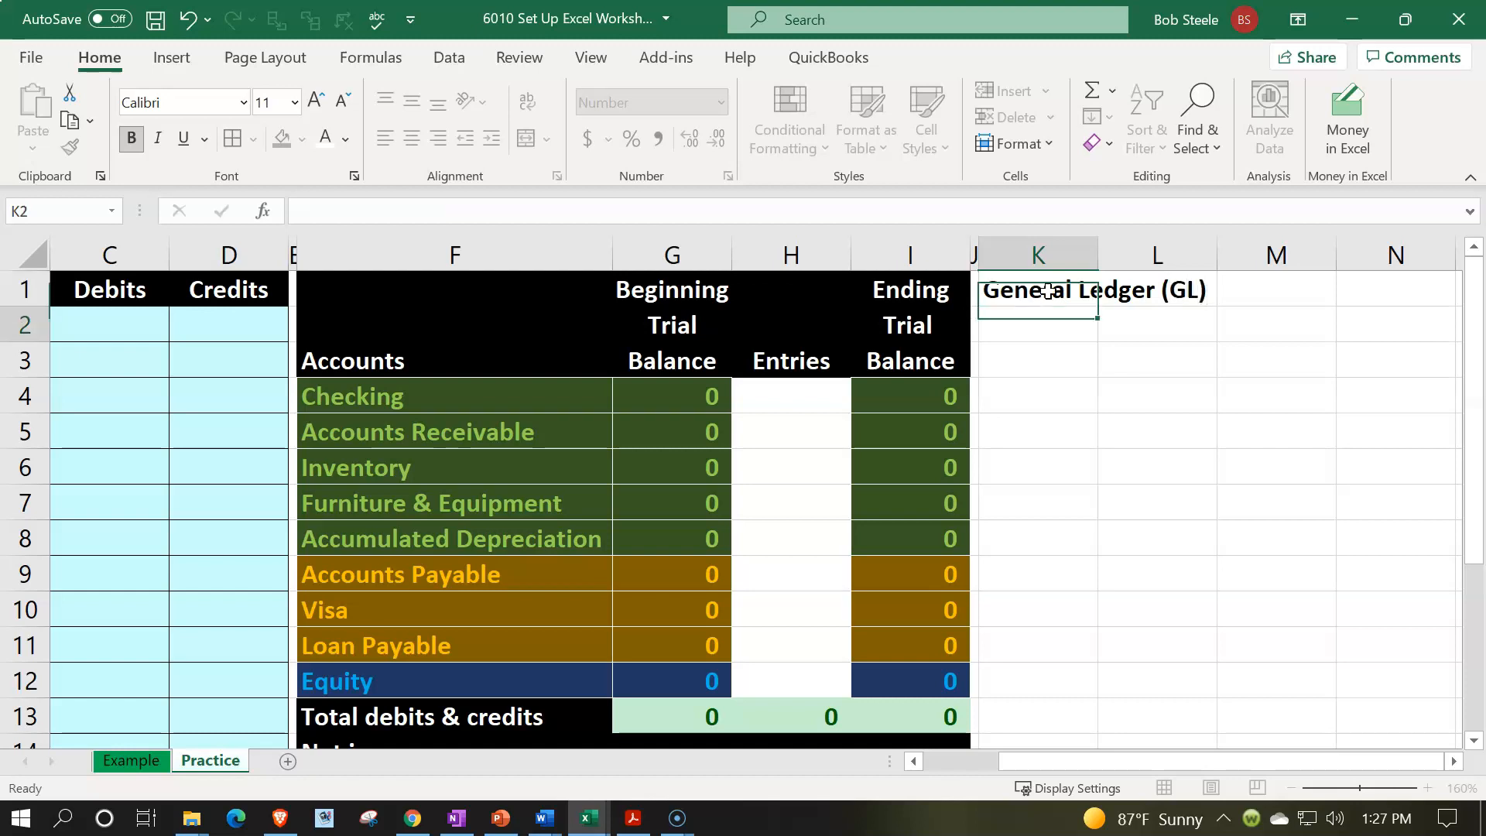
# Format the heading range K1:M1 with a black fill and white text.
pyautogui.moveTo(1047, 291); pyautogui.dragTo(1249, 282)
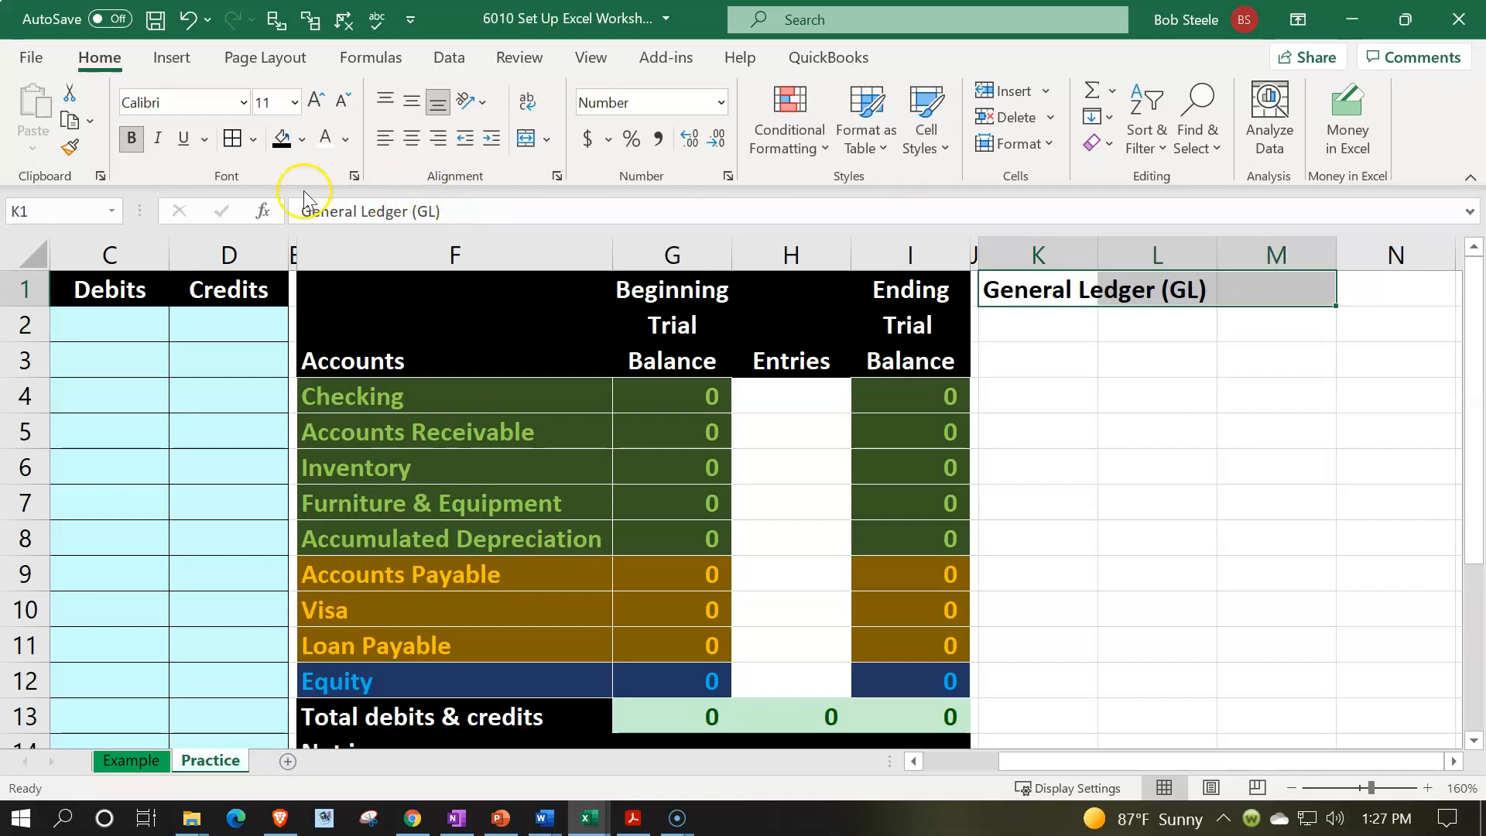
pyautogui.click(281, 138)
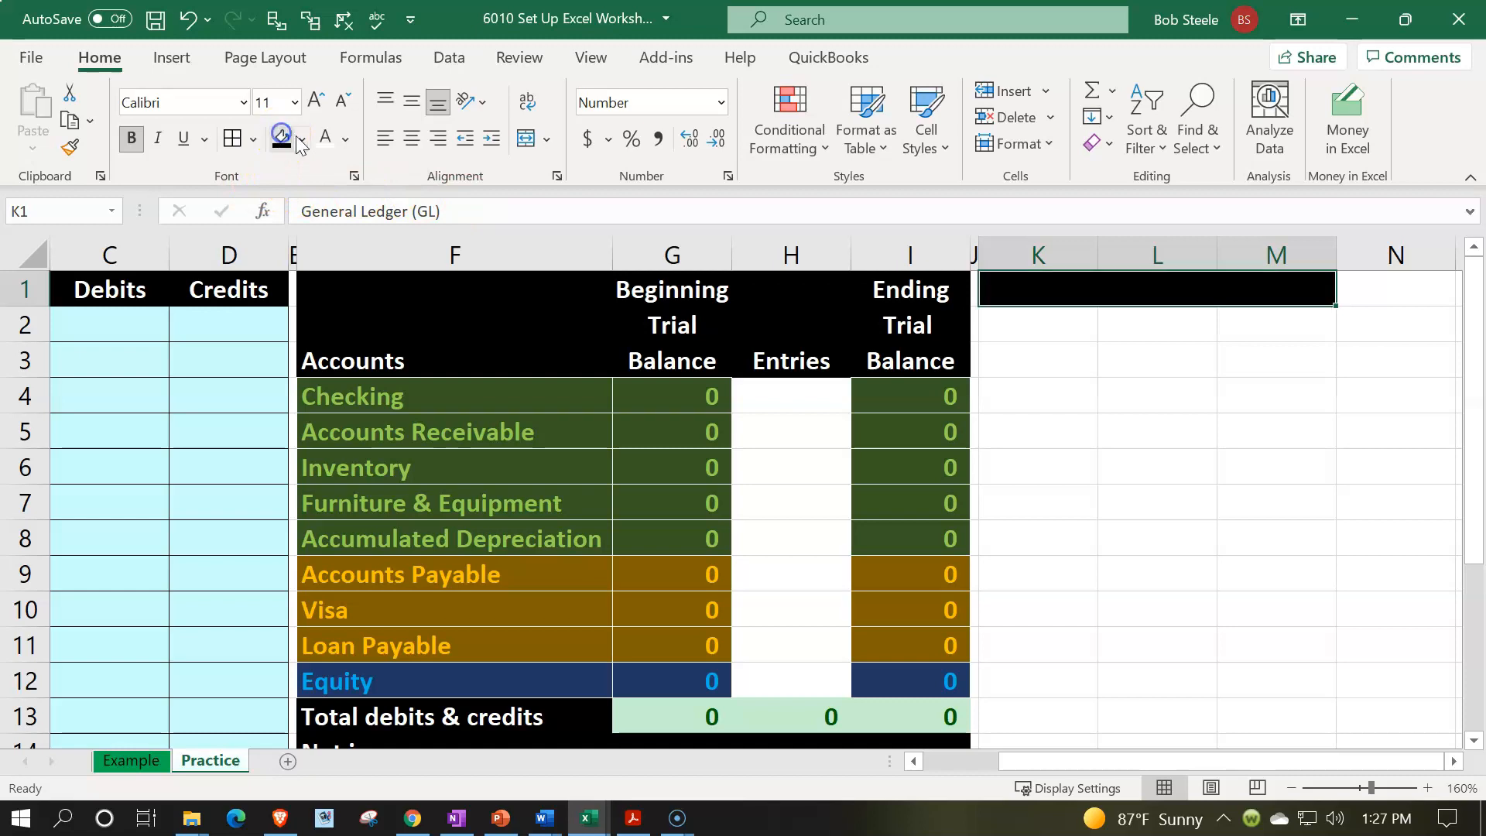
pyautogui.click(317, 141)
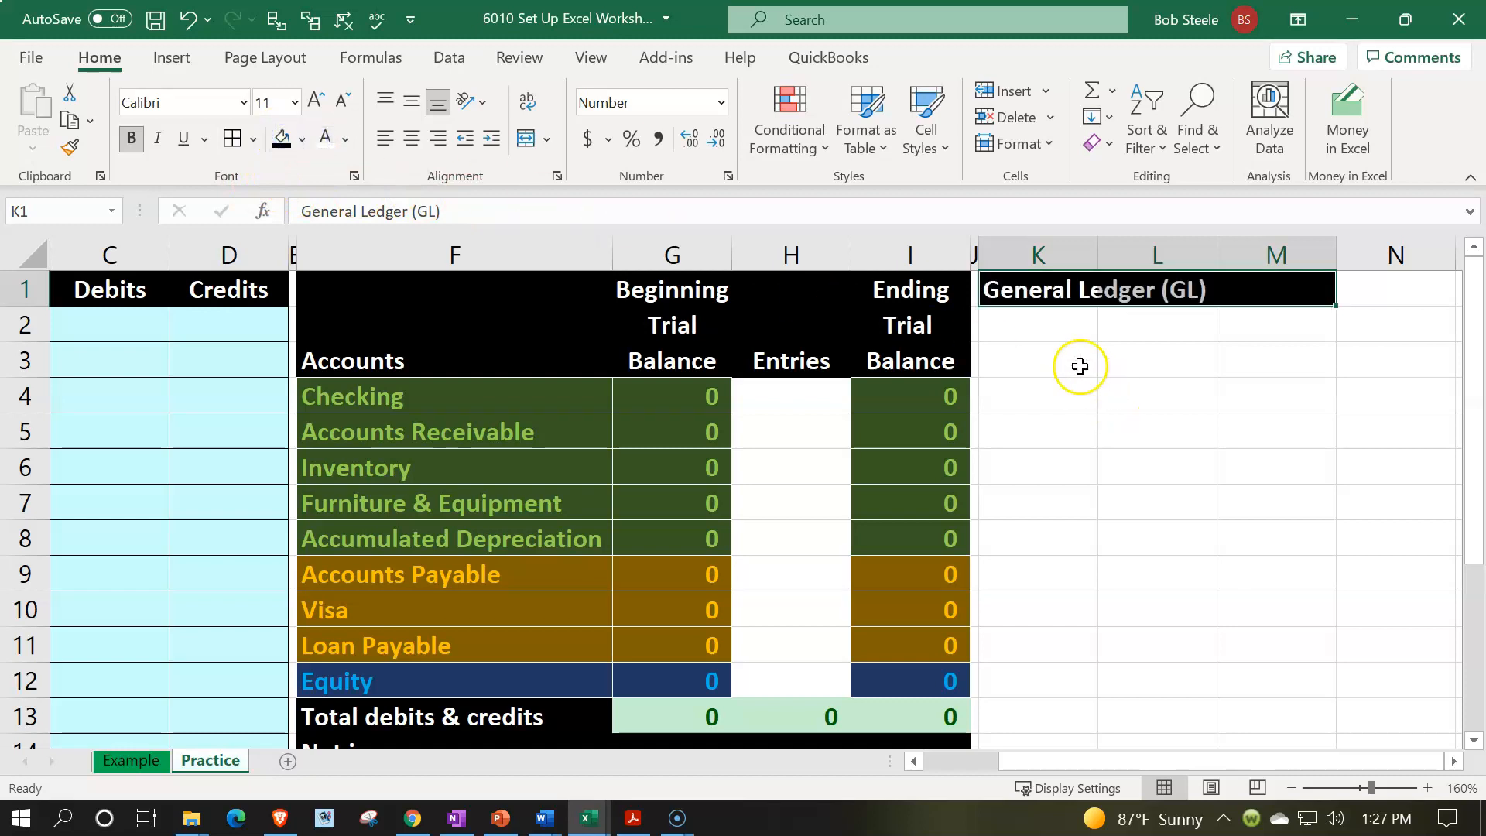
# Link cell K2 to the Checking account name in the trial balance with the formula =F4.
pyautogui.click(1050, 320)
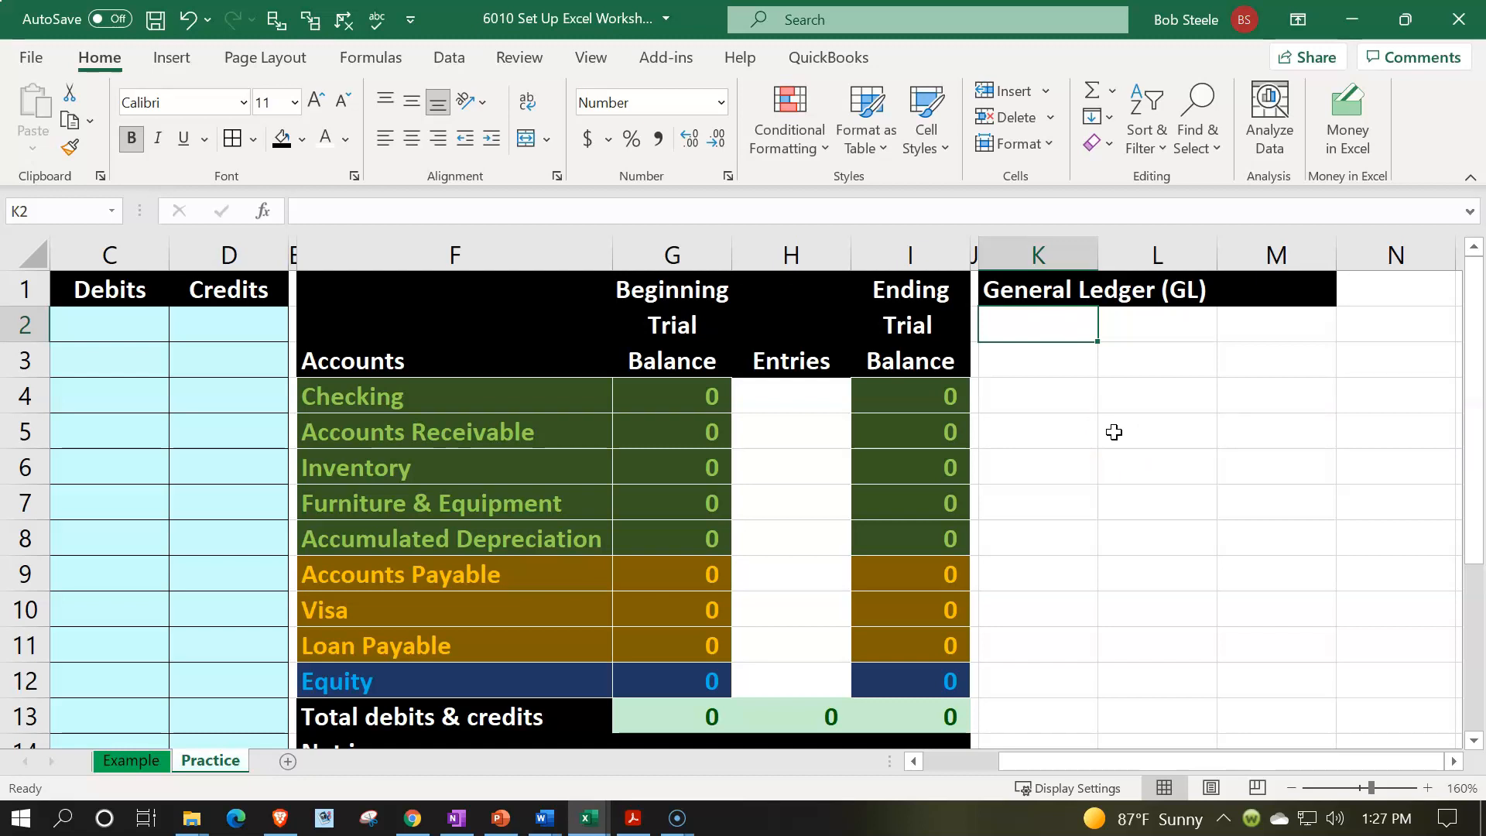
pyautogui.write('=')
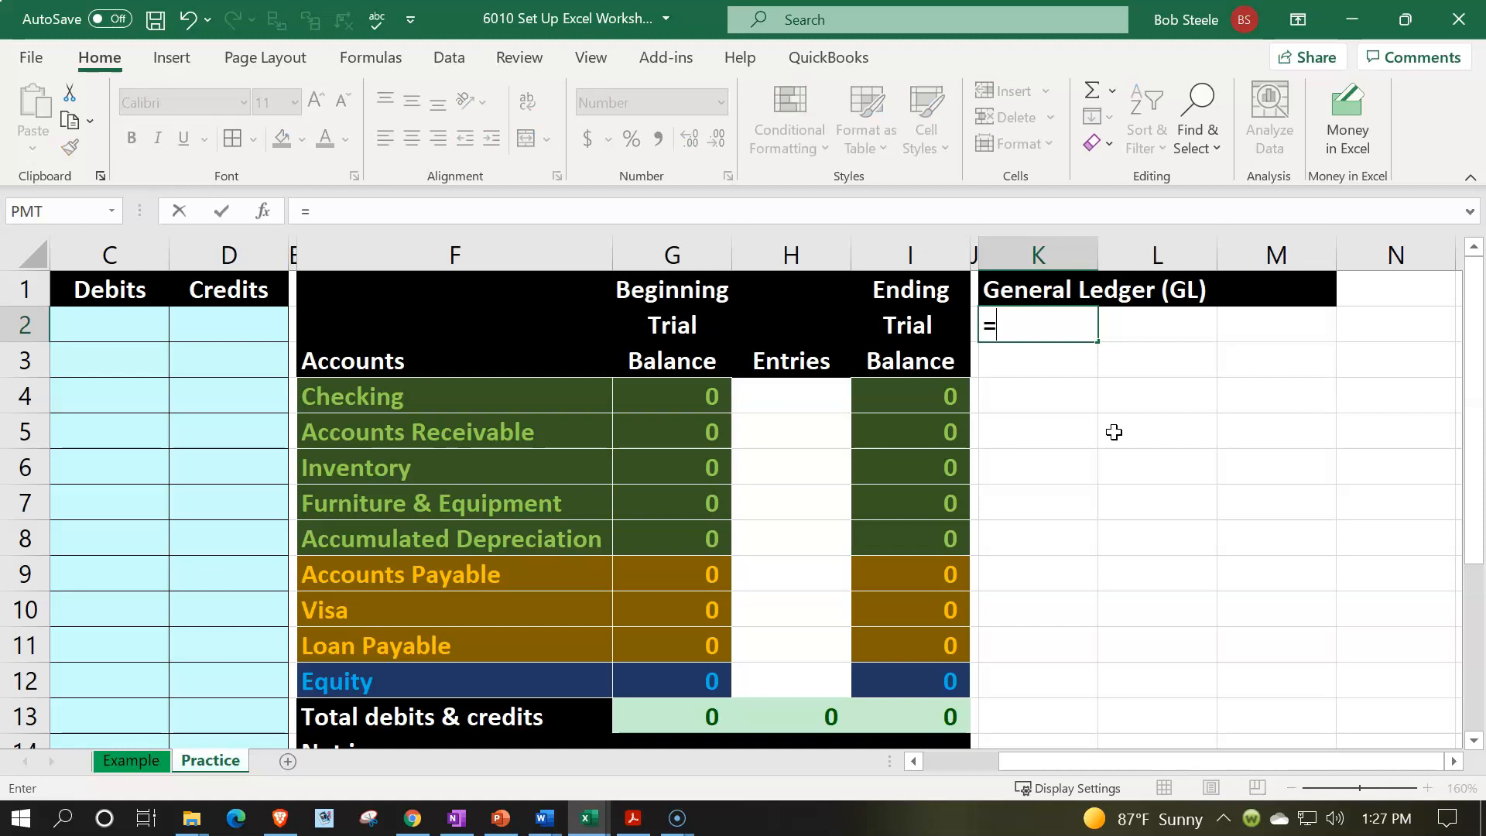
pyautogui.press('Left')
pyautogui.press('Left')
pyautogui.press('Left')
pyautogui.press('Left')
pyautogui.press('Left')
pyautogui.press('Down')
pyautogui.press('Down')
pyautogui.press('Return')
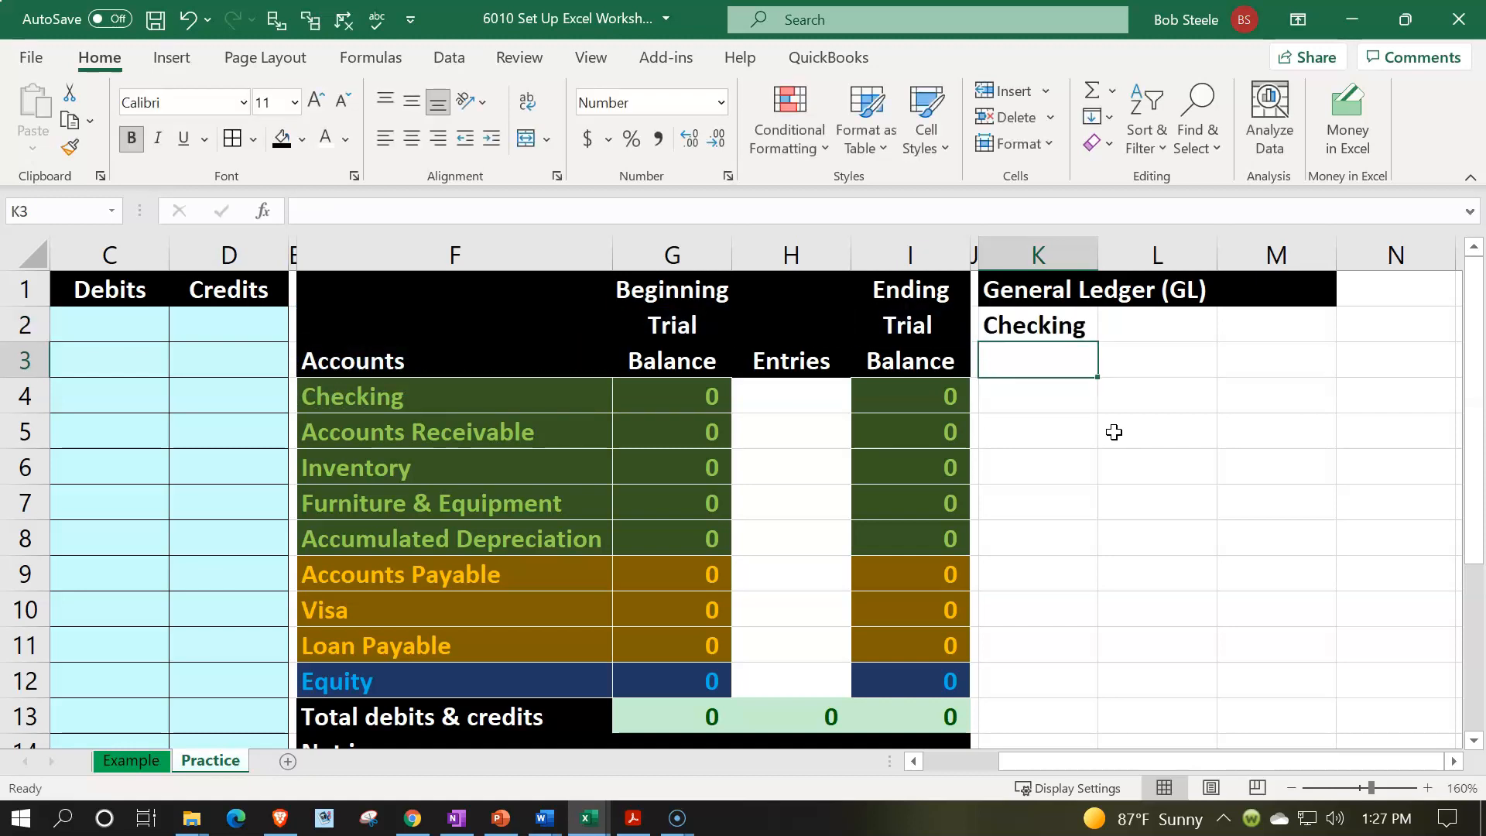
# Enter the ledger column headings Date, Entry and Balance in cells K3 to M3.
pyautogui.write('Date')
pyautogui.press('Tab')
pyautogui.write('Entry')
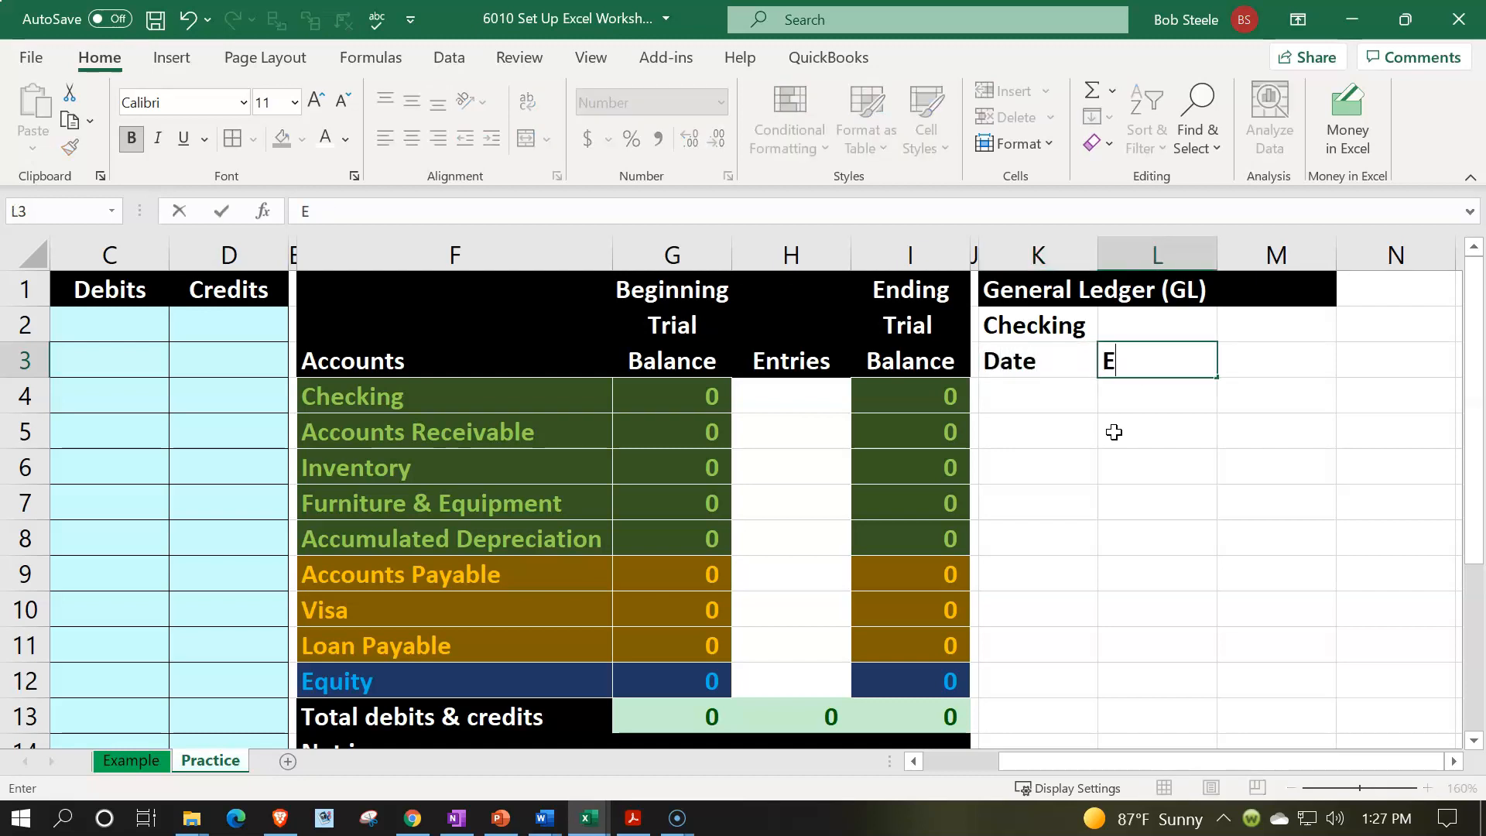
pyautogui.press('Tab')
pyautogui.write('Balance')
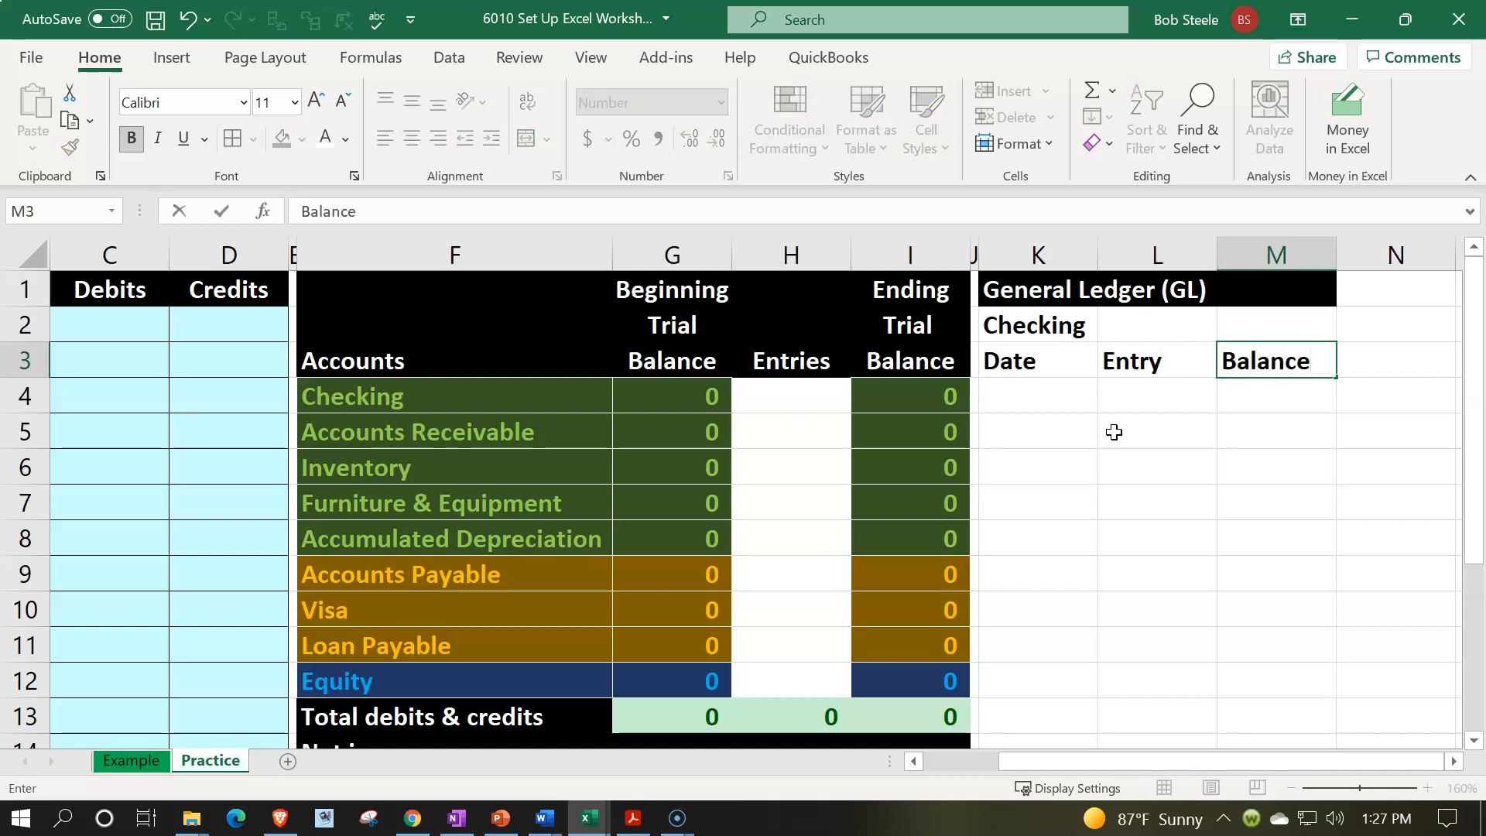
pyautogui.press('Return')
pyautogui.press('Up')
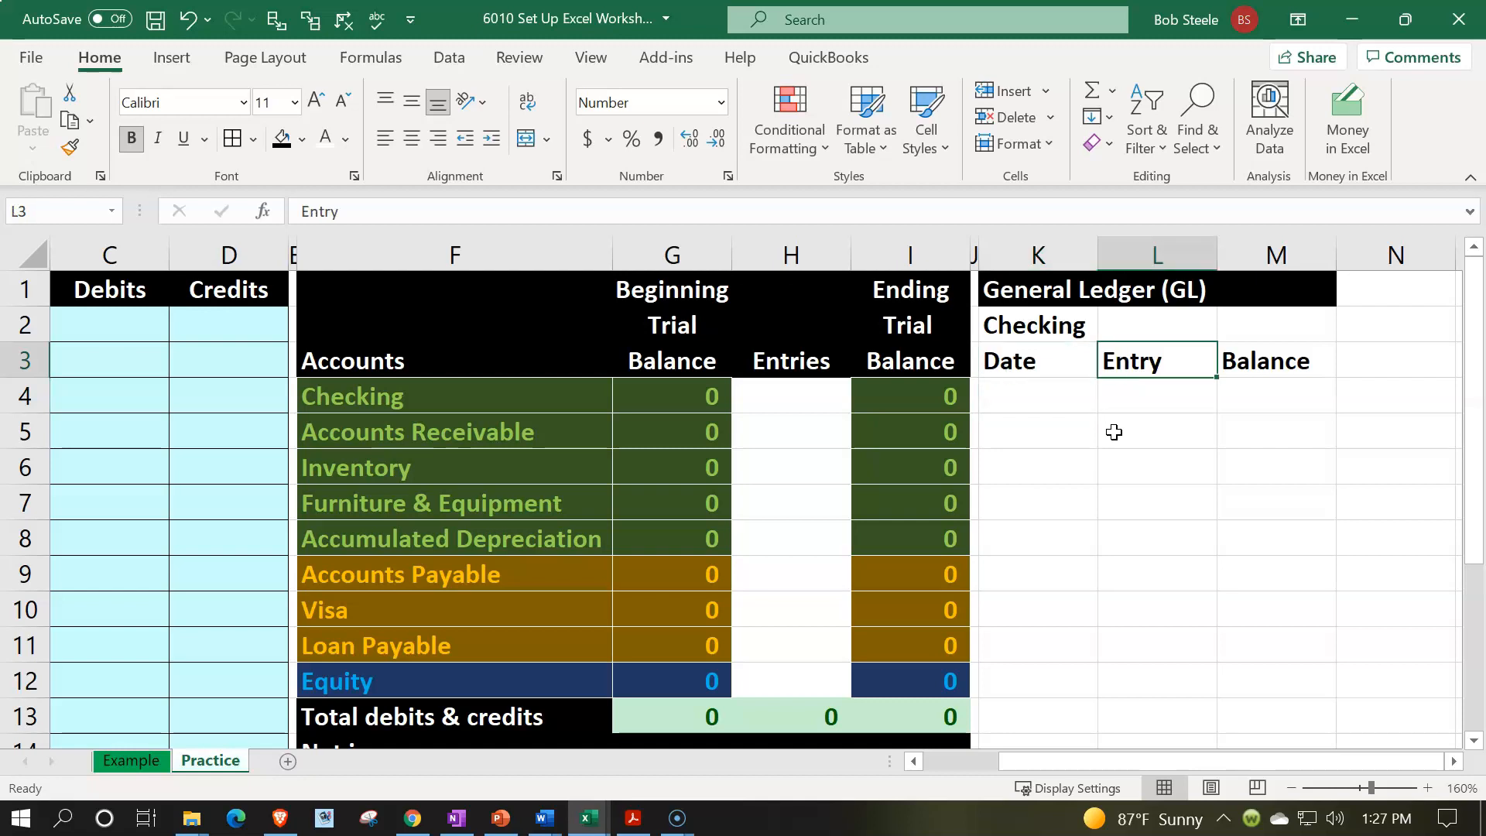
pyautogui.press('Right')
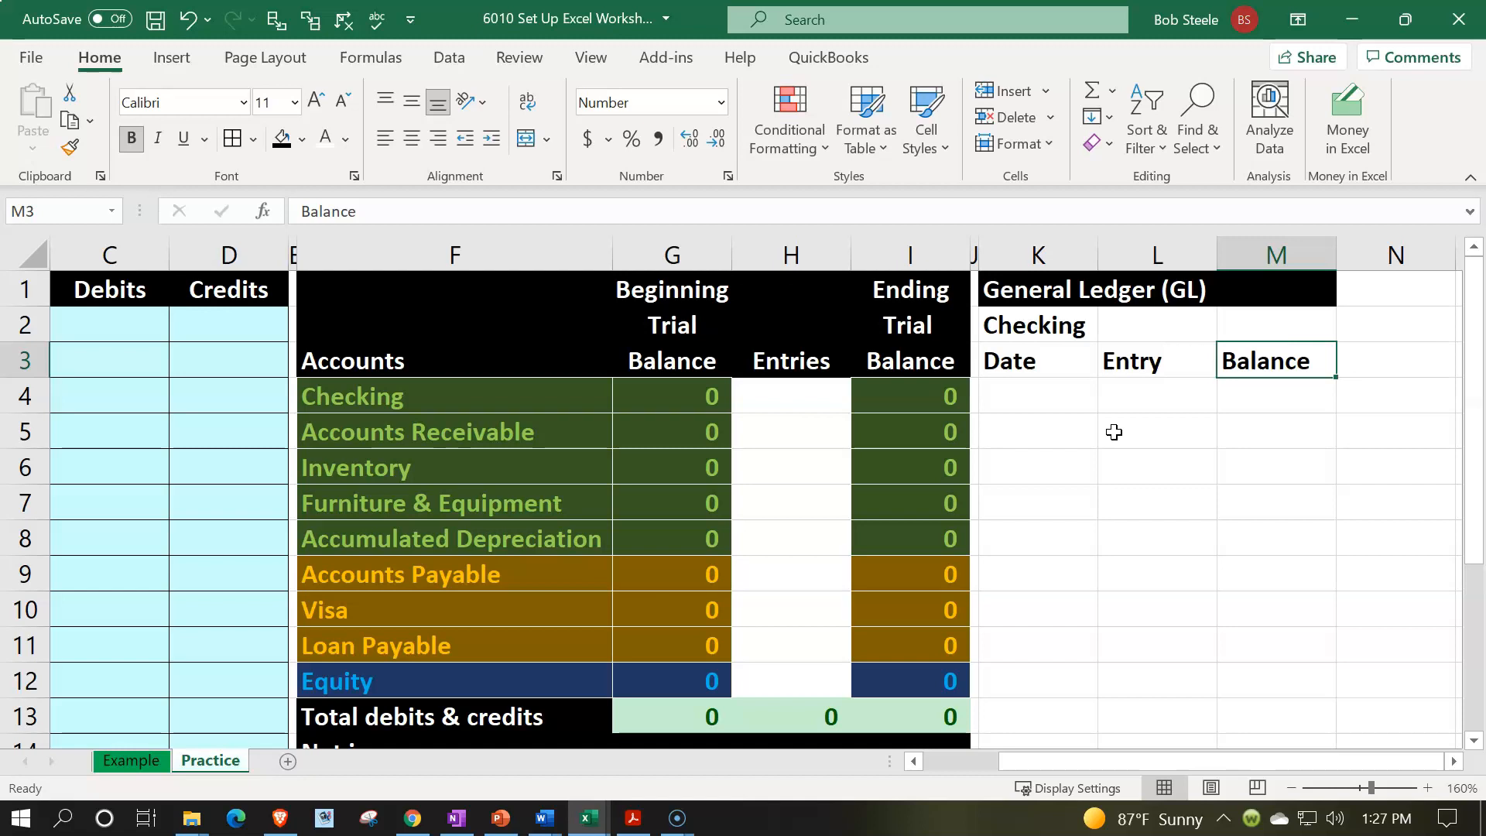
# Apply the green formatting of the Checking account cell F4 to K2:M3 with Format Painter.
pyautogui.click(491, 407)
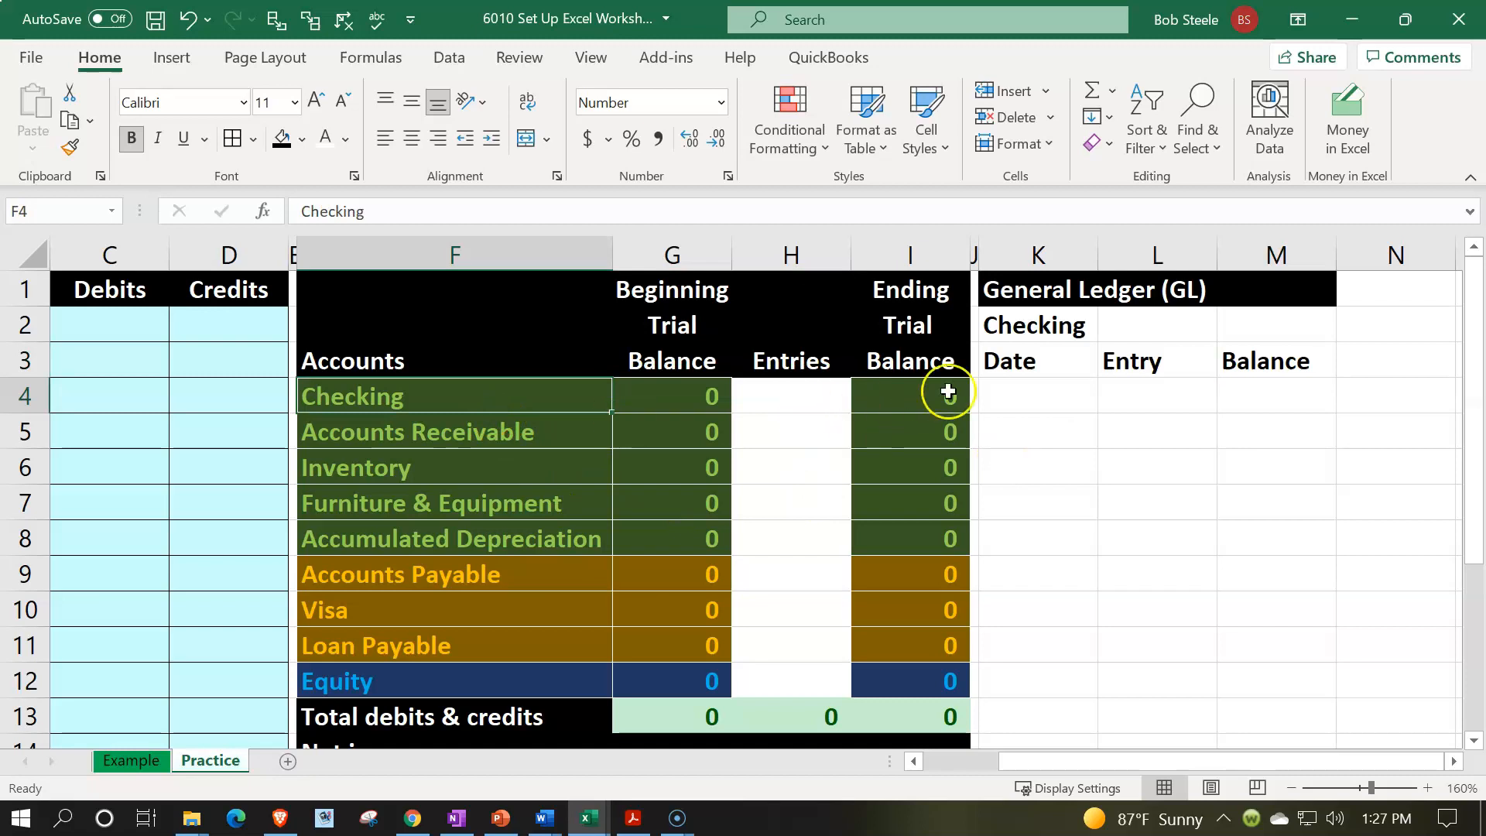
pyautogui.click(1028, 323)
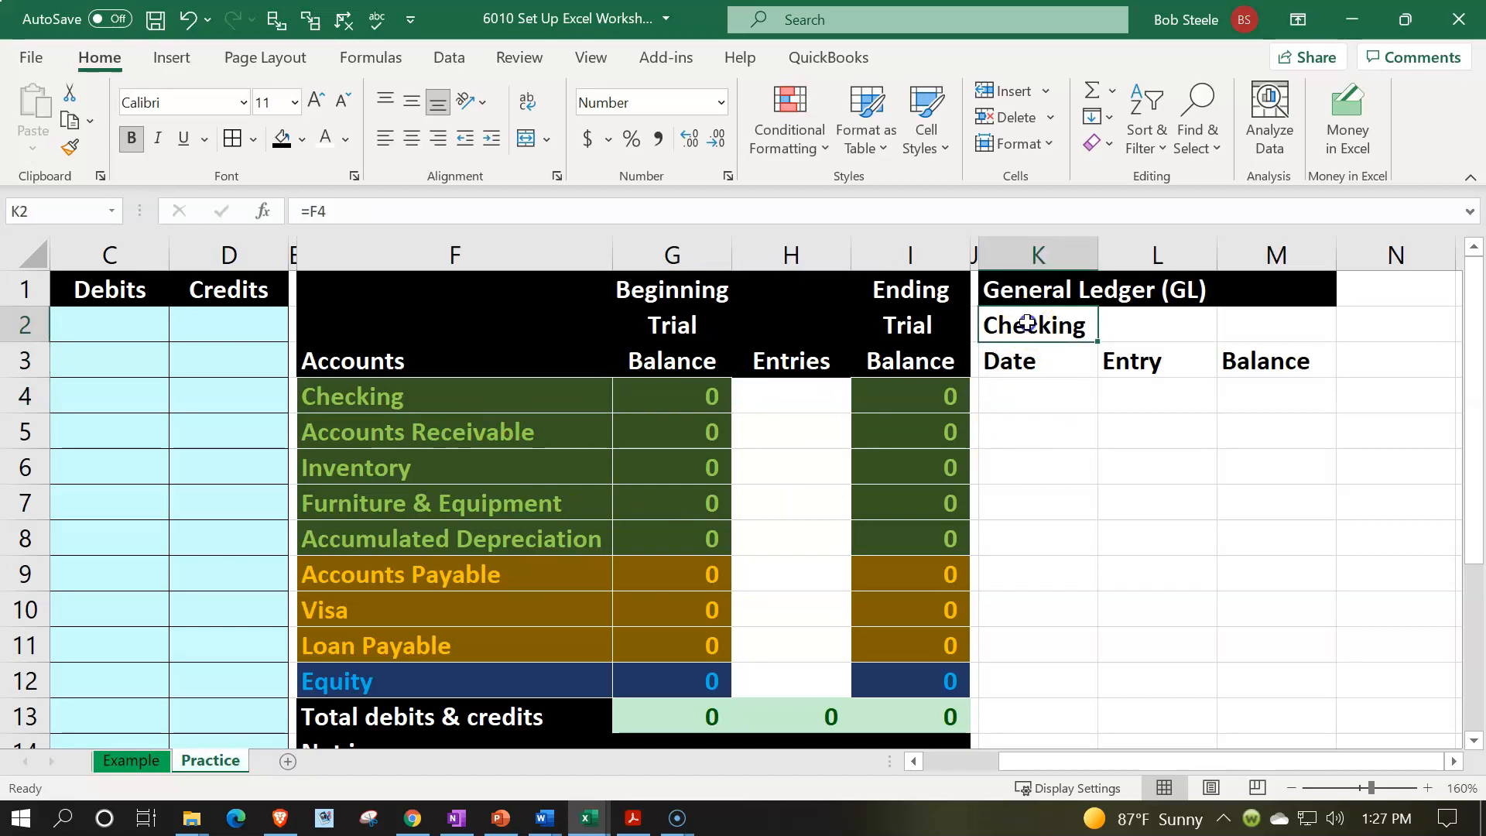
pyautogui.click(490, 396)
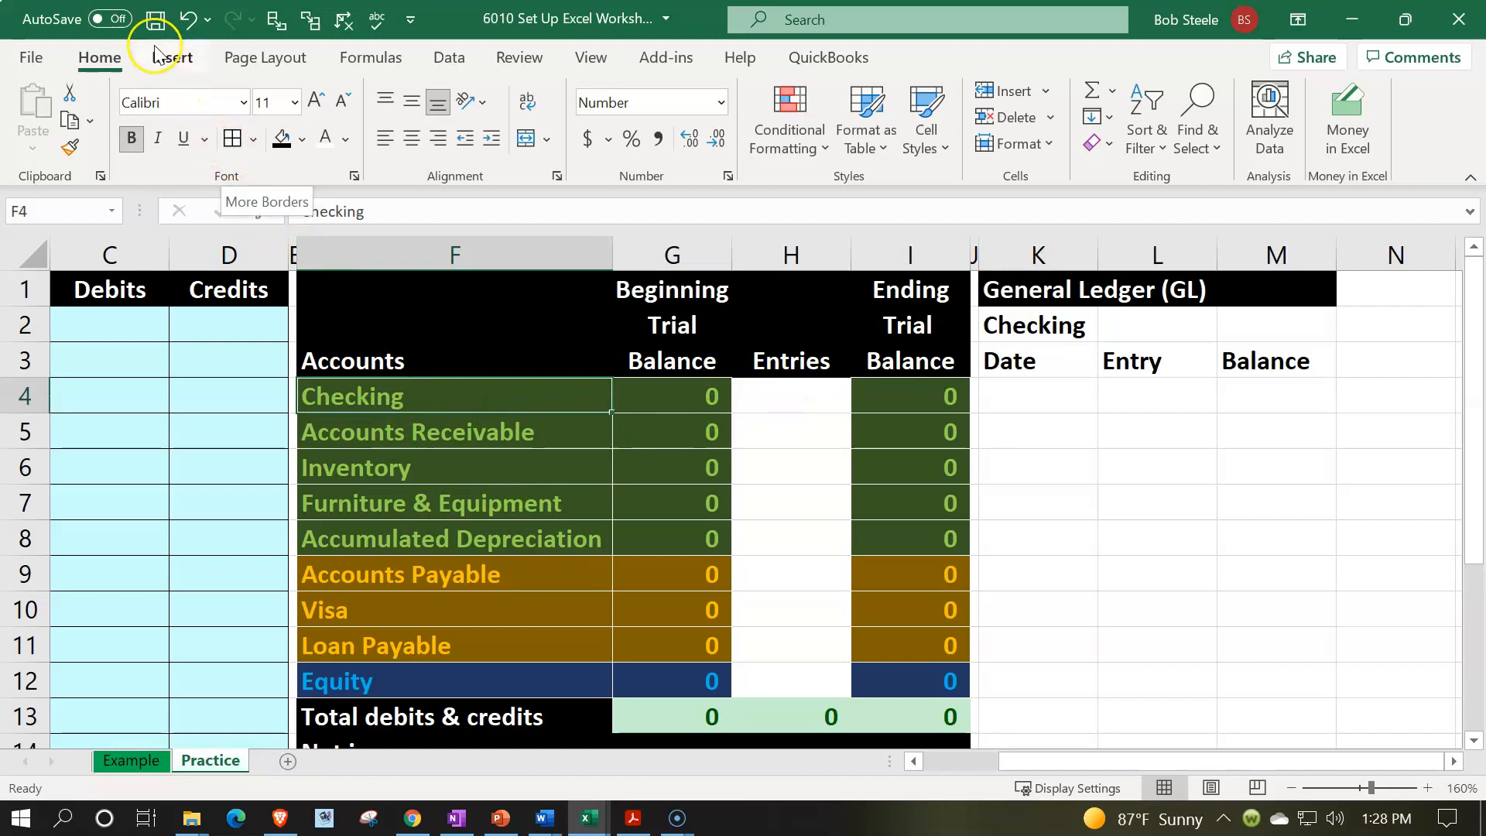
pyautogui.click(70, 149)
pyautogui.moveTo(1034, 328); pyautogui.dragTo(1261, 361)
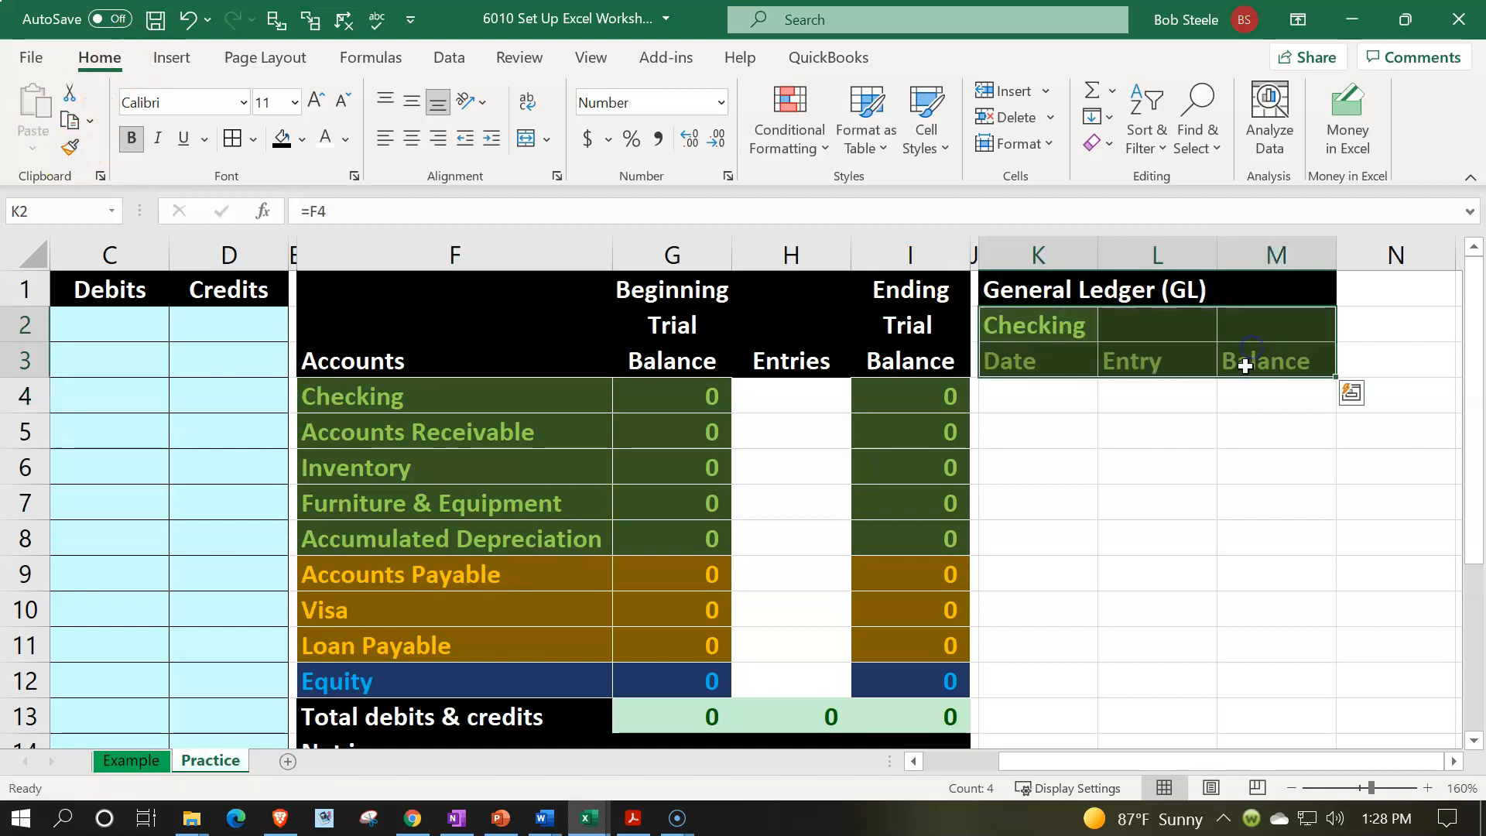
# Try Merge & Center on the Checking title across K2:M2, and undo the merge.
pyautogui.click(1225, 421)
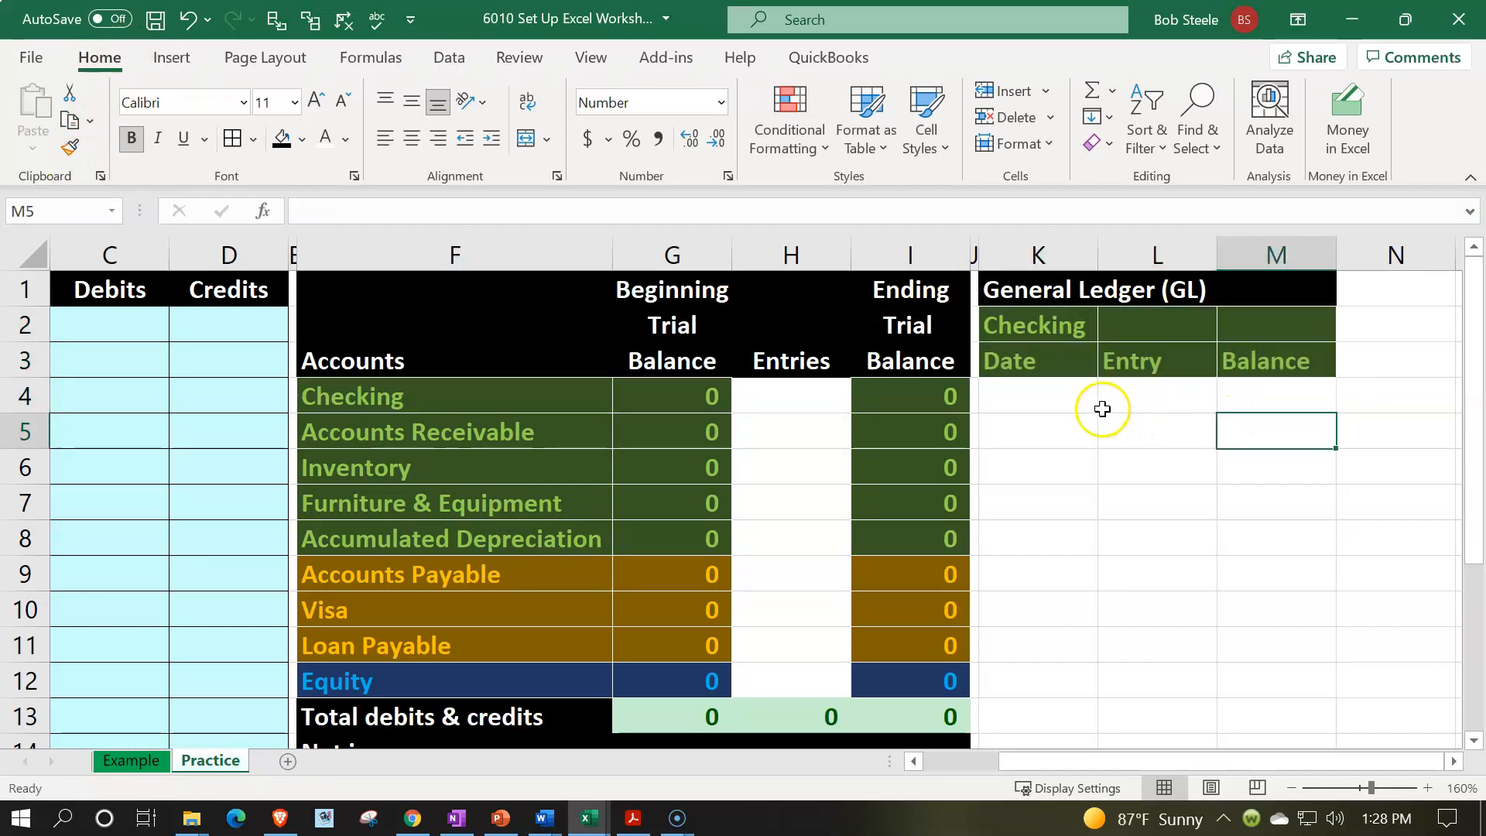
pyautogui.moveTo(1038, 328); pyautogui.dragTo(1231, 326)
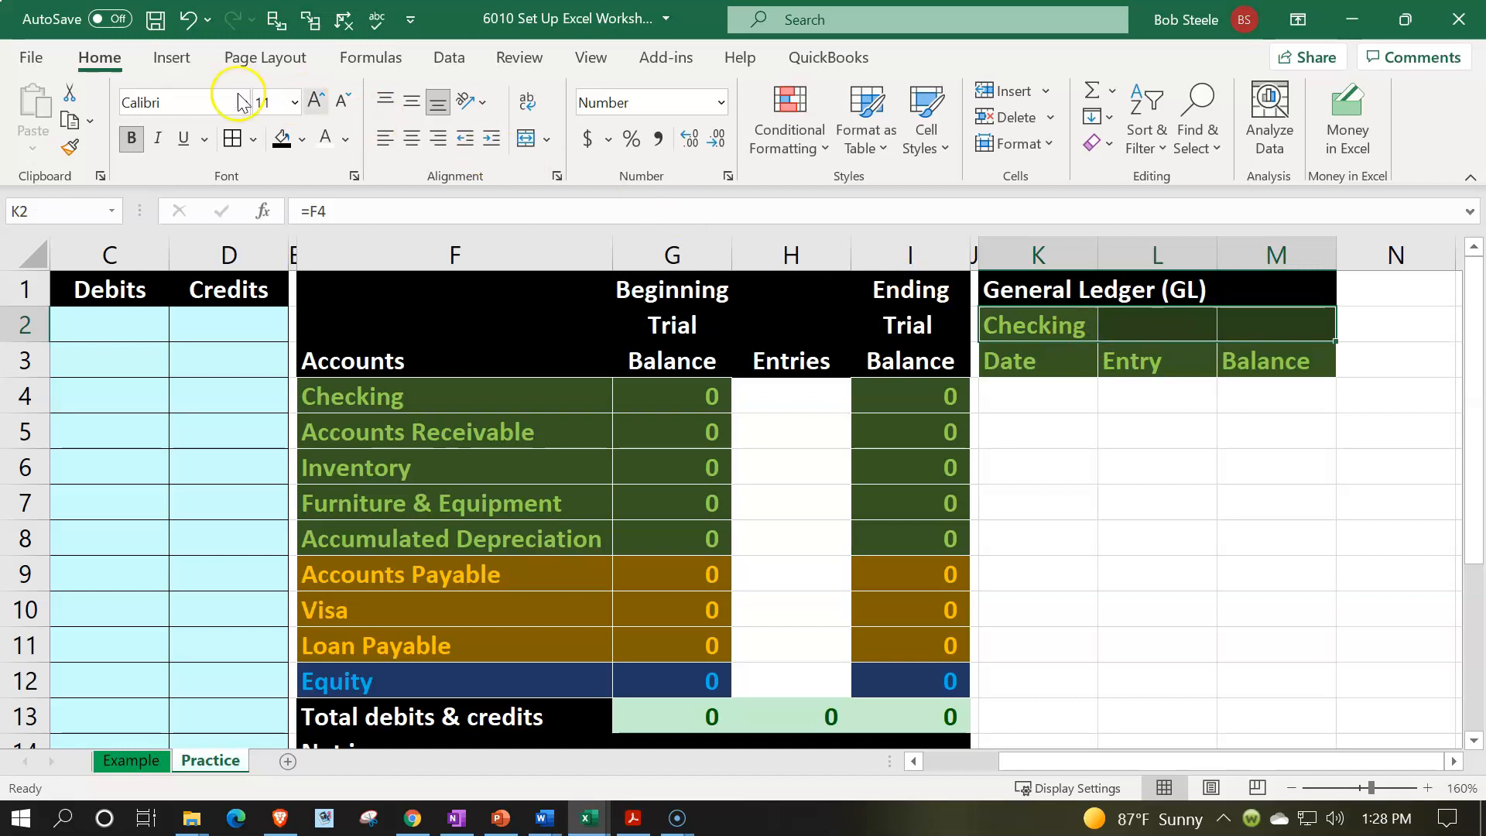
pyautogui.click(113, 58)
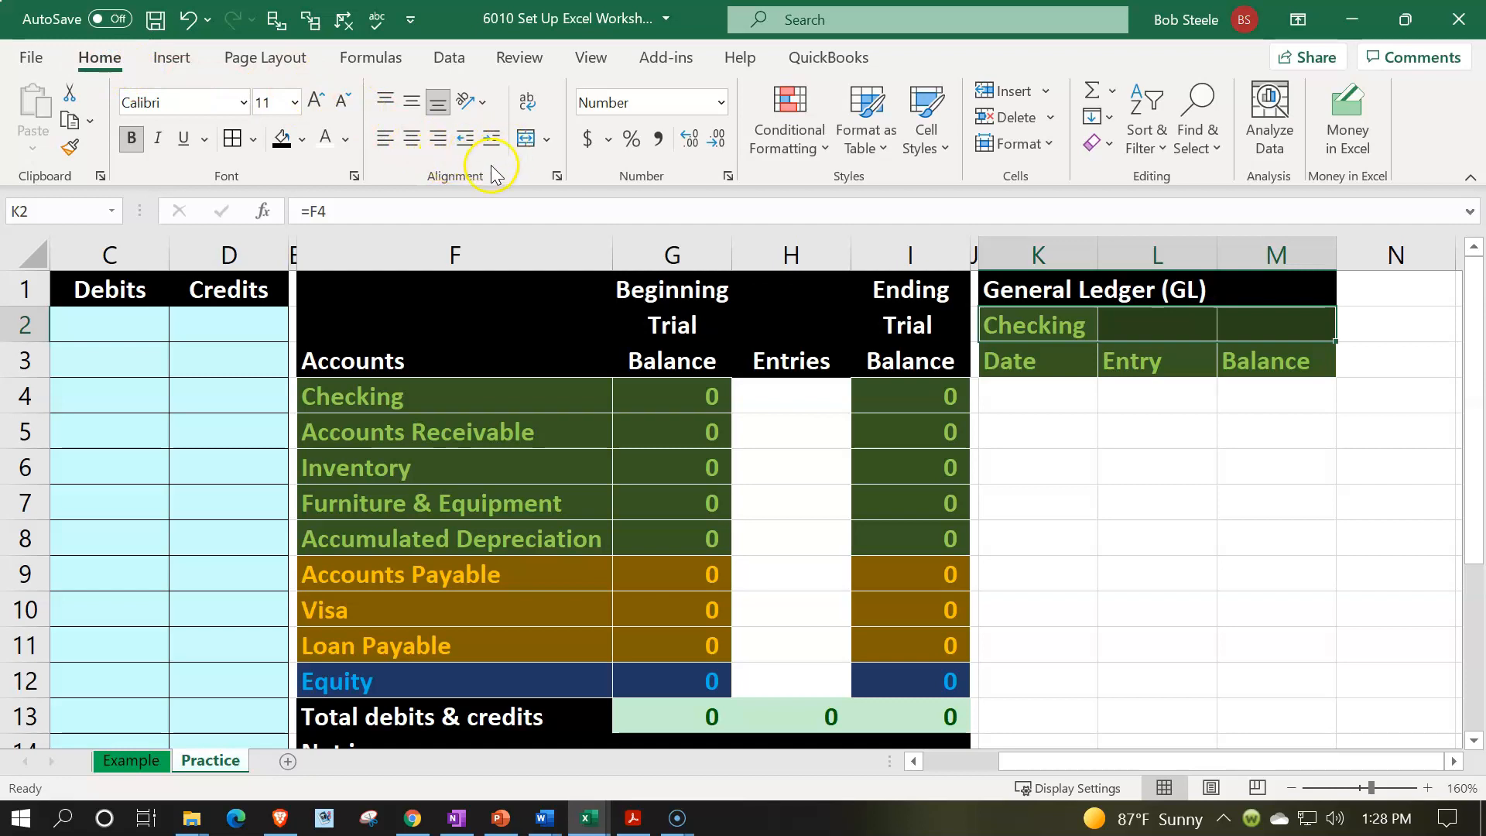
pyautogui.click(531, 153)
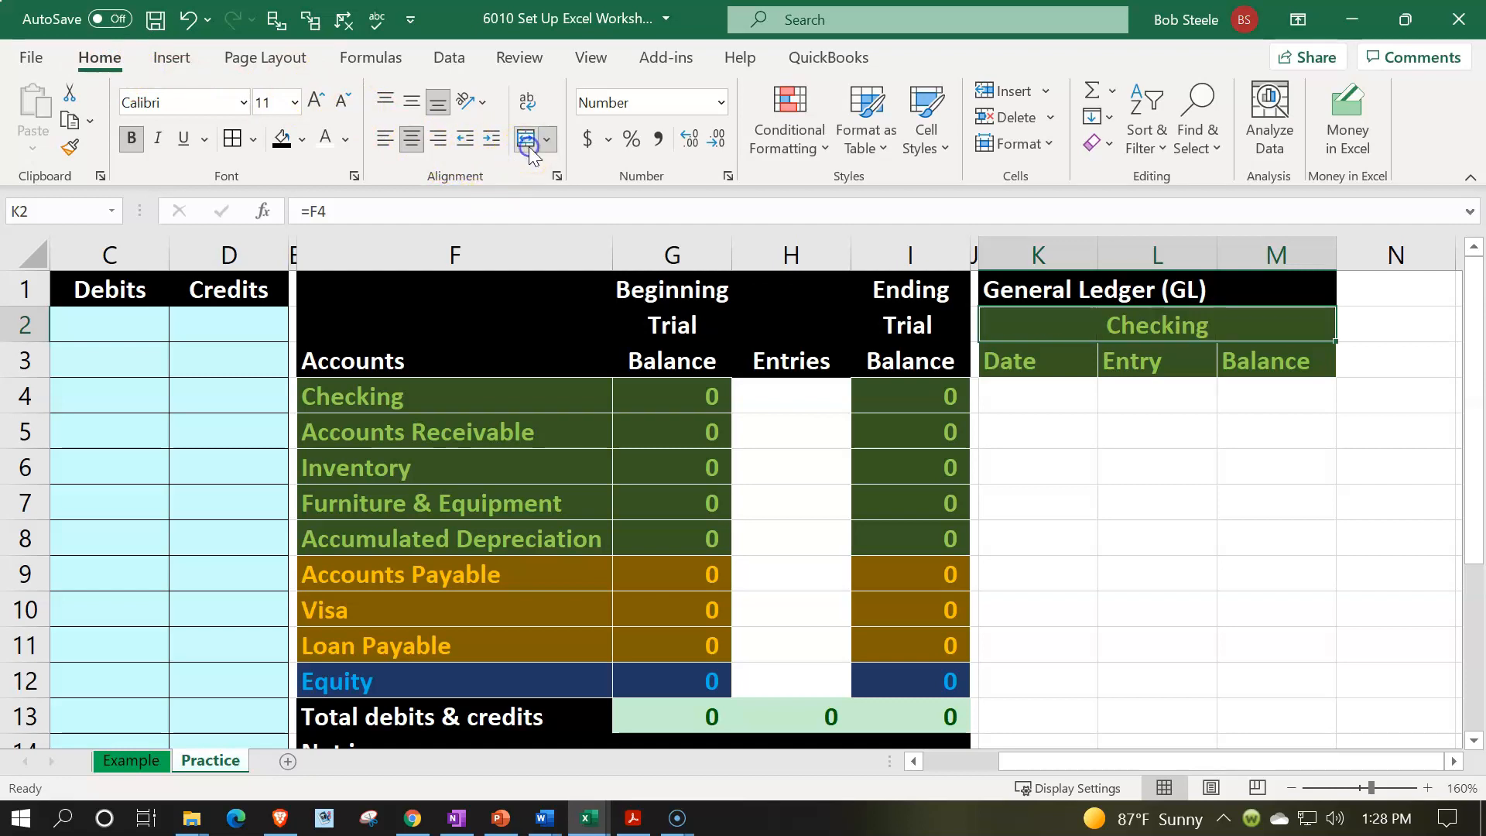
pyautogui.click(1147, 365)
pyautogui.moveTo(1063, 255); pyautogui.dragTo(1221, 248)
pyautogui.click(1120, 326)
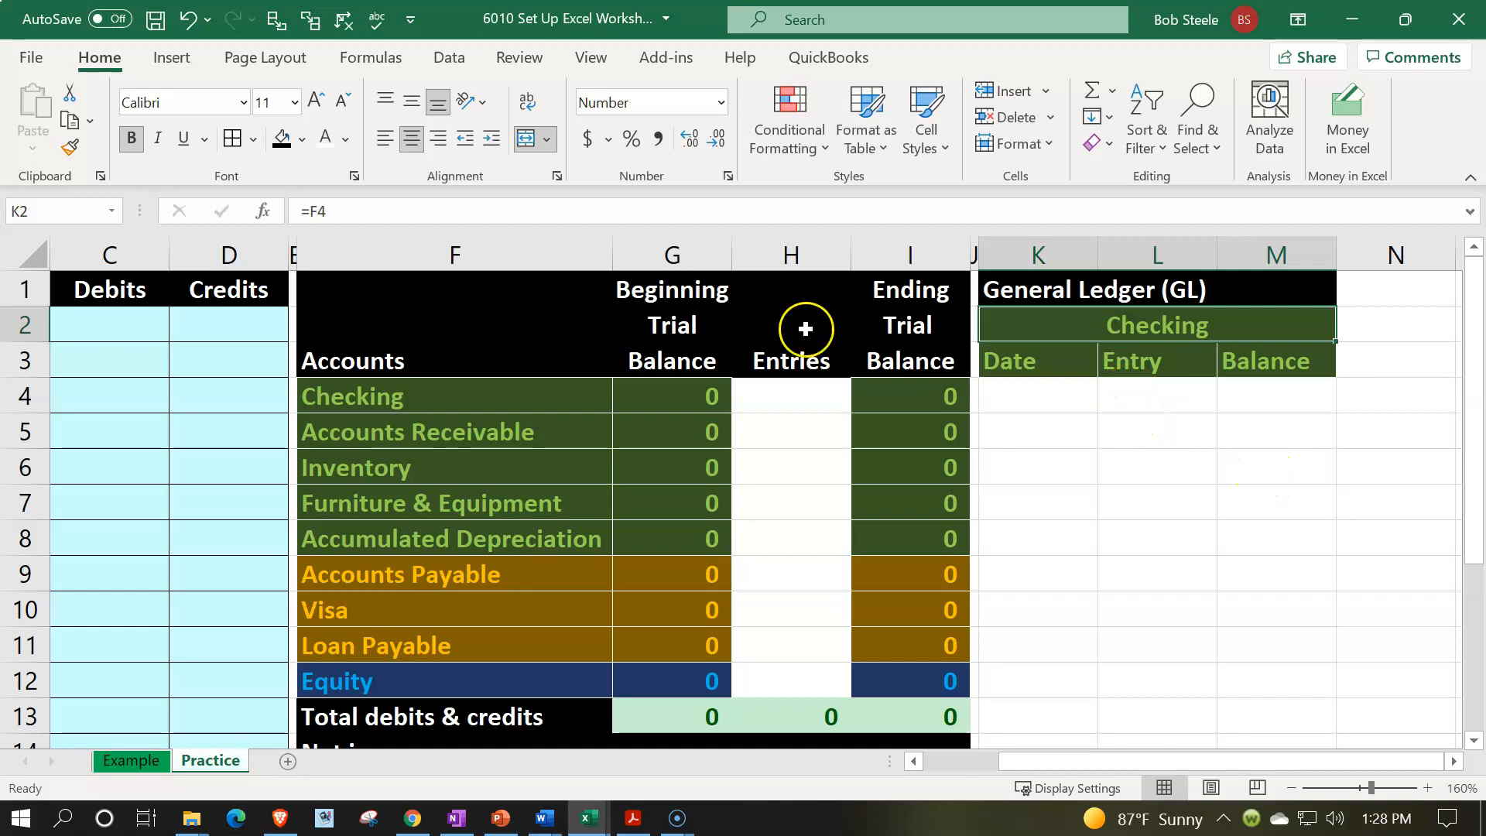
pyautogui.click(187, 20)
# Set the horizontal alignment of the Checking title range K2:M2 to Center Across Selection.
pyautogui.moveTo(1008, 321); pyautogui.dragTo(1233, 325)
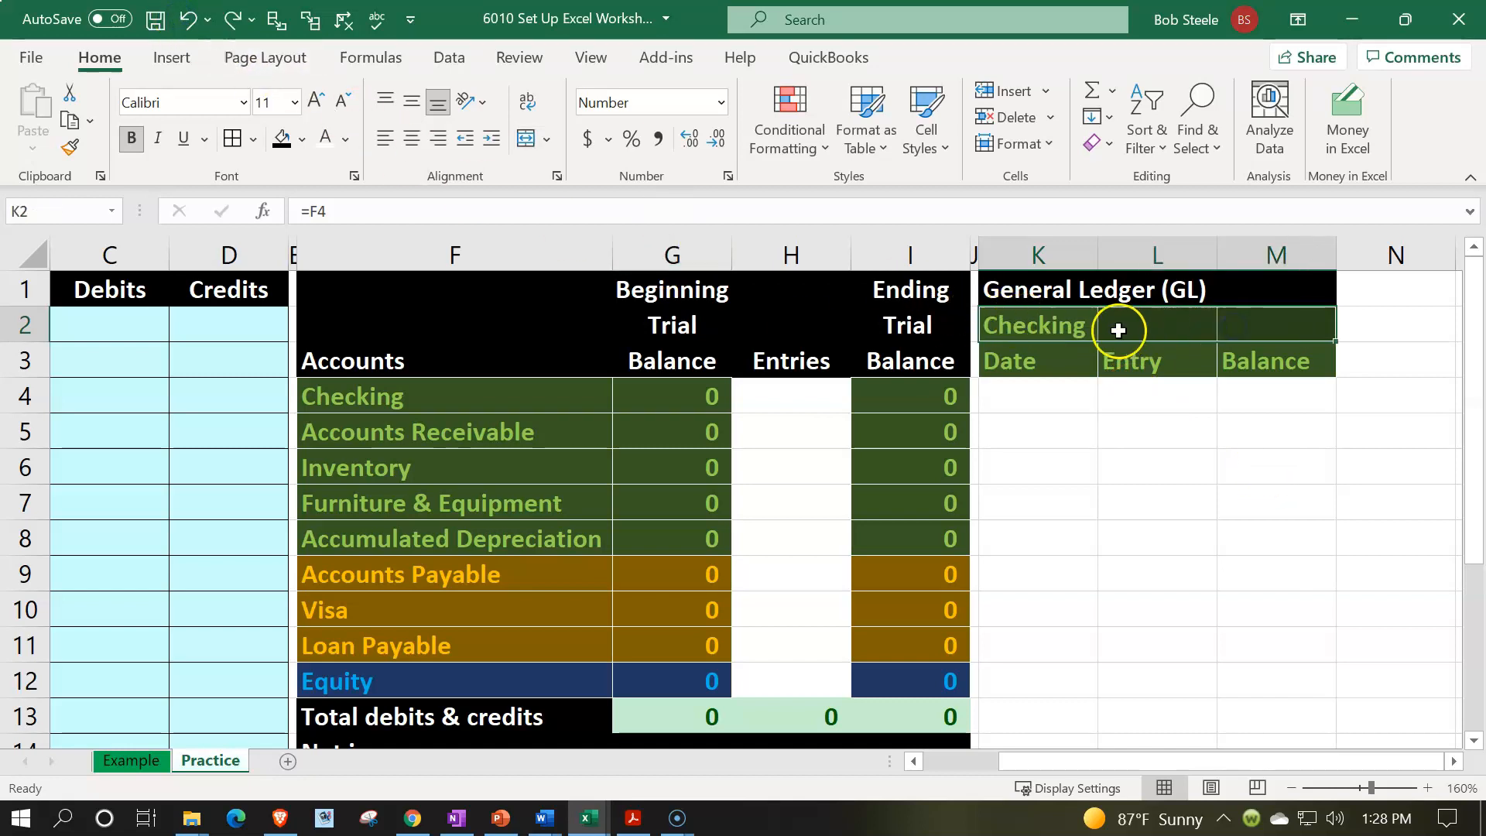
pyautogui.rightClick(1081, 329)
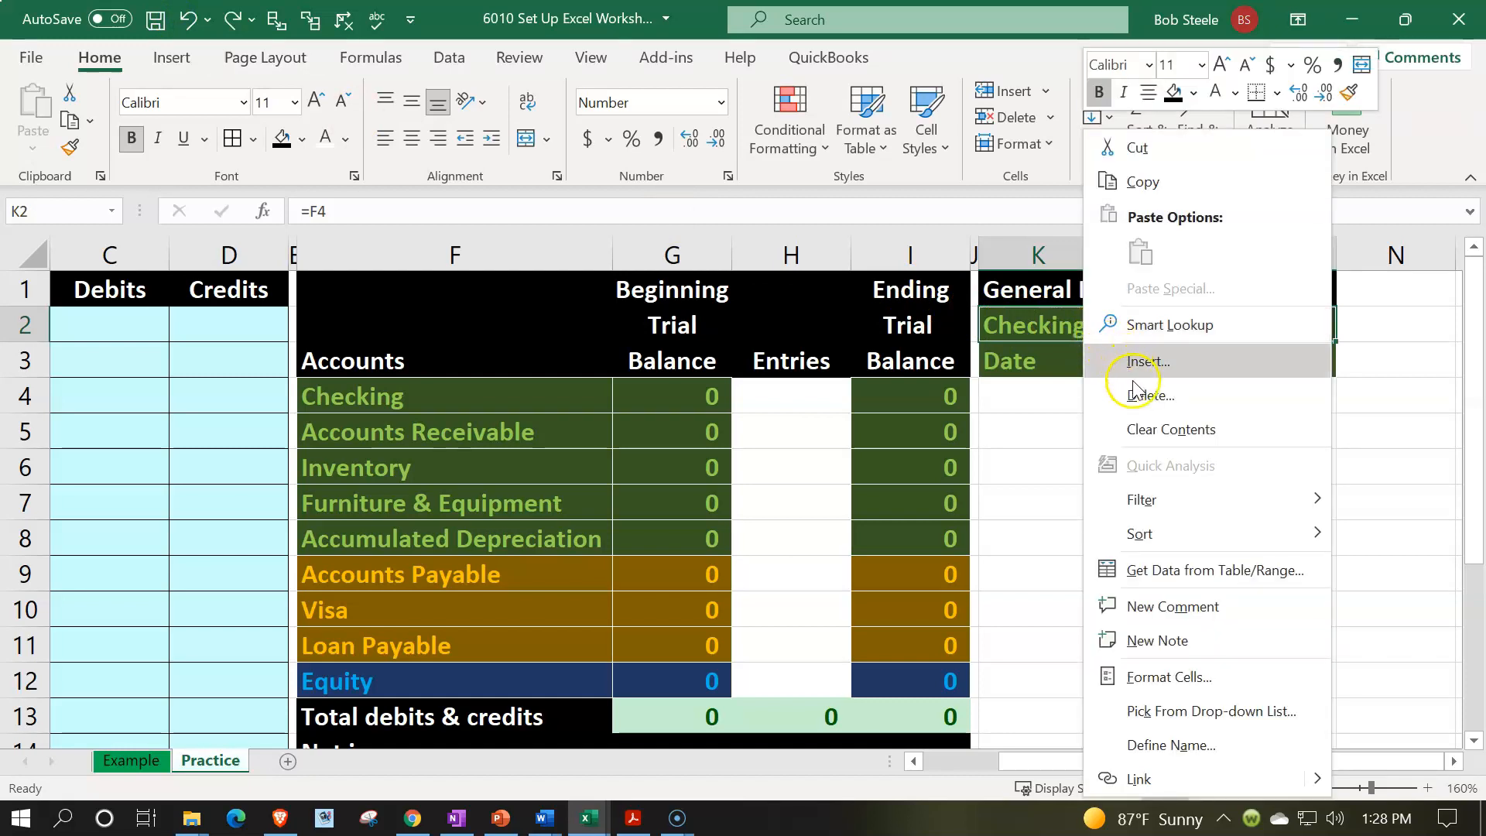
pyautogui.click(1165, 677)
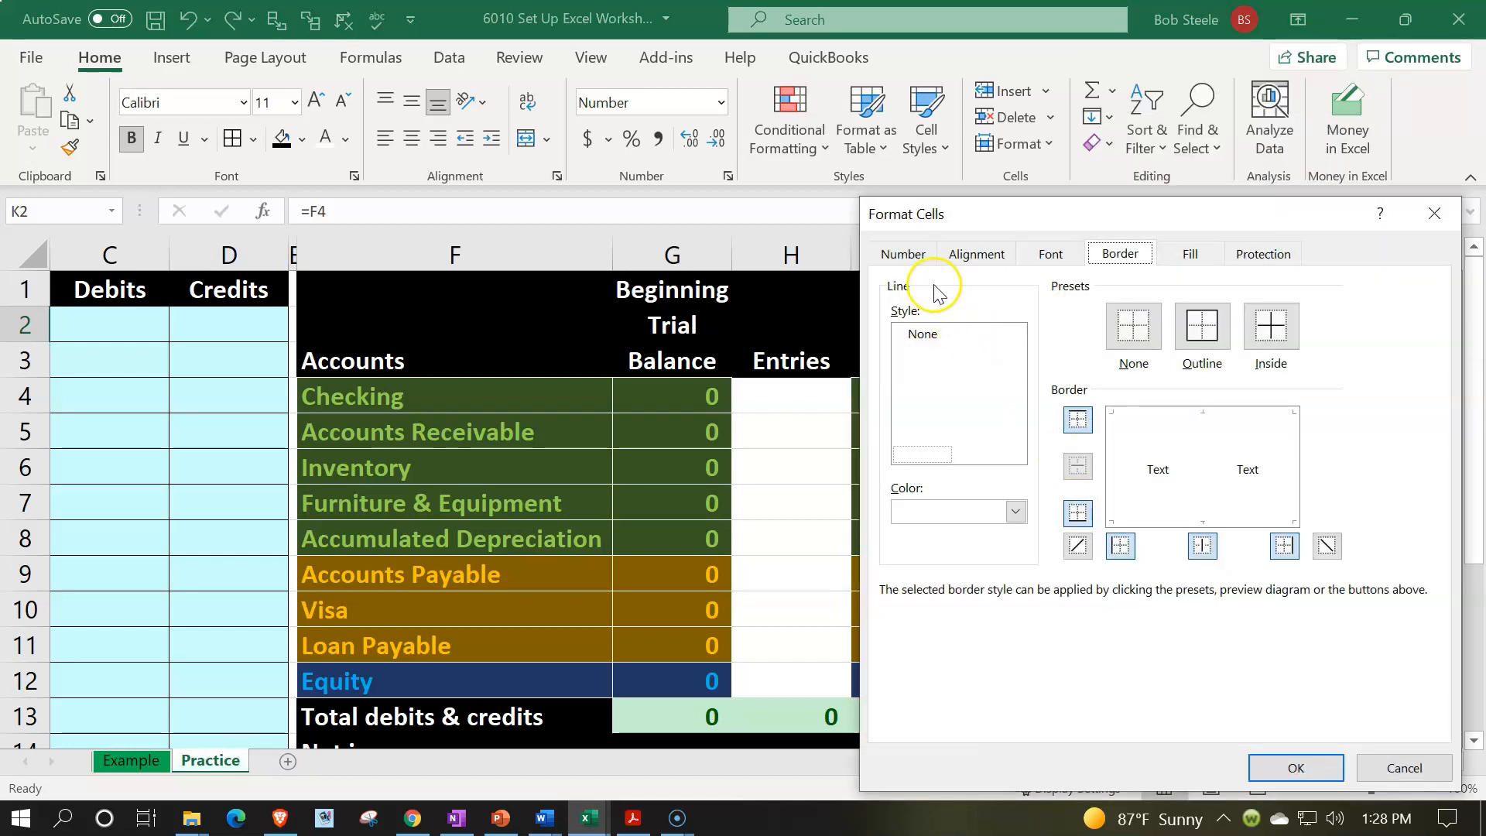
pyautogui.click(962, 255)
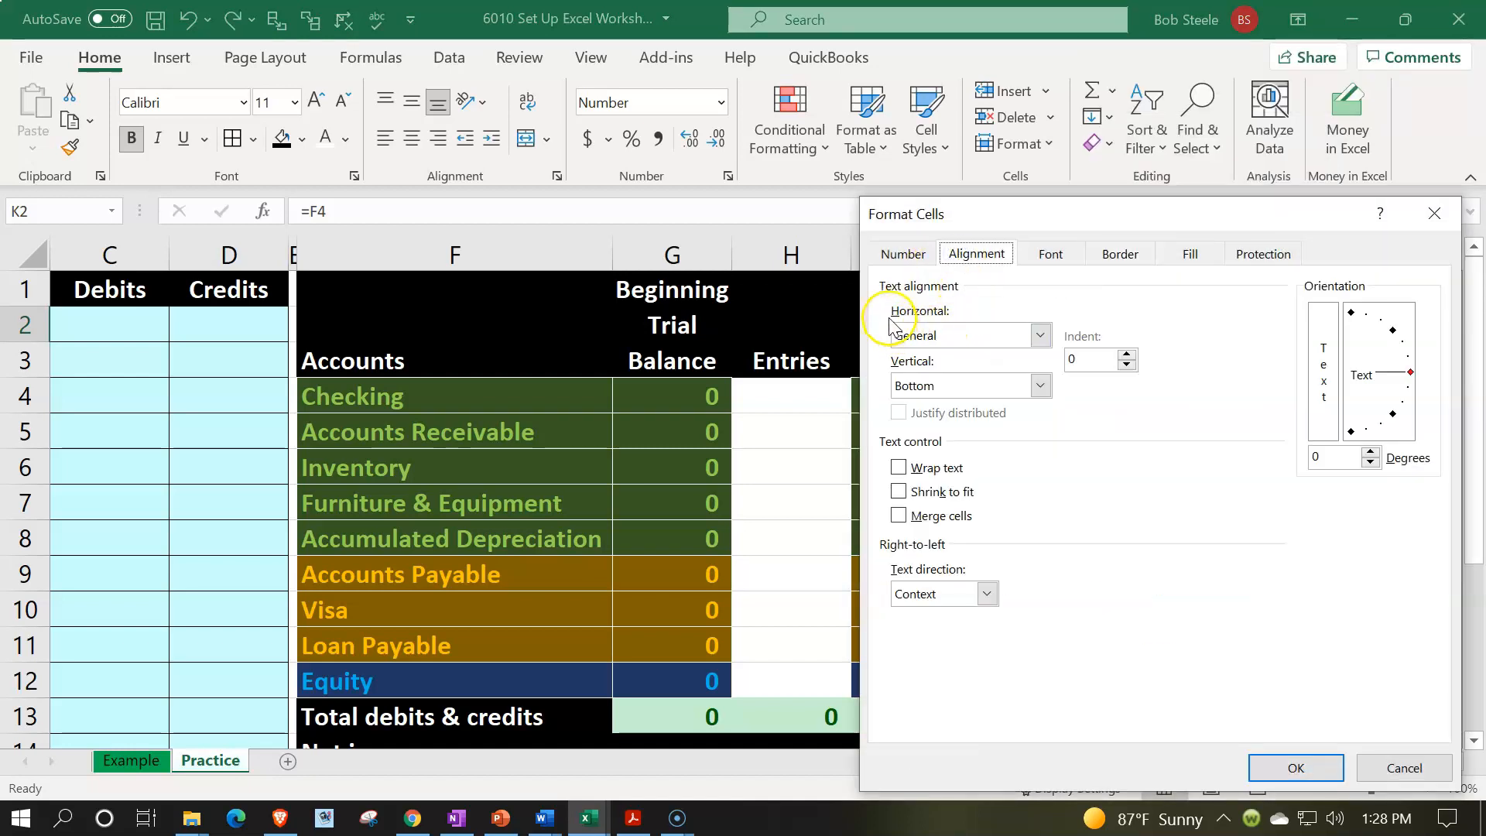
pyautogui.click(1040, 335)
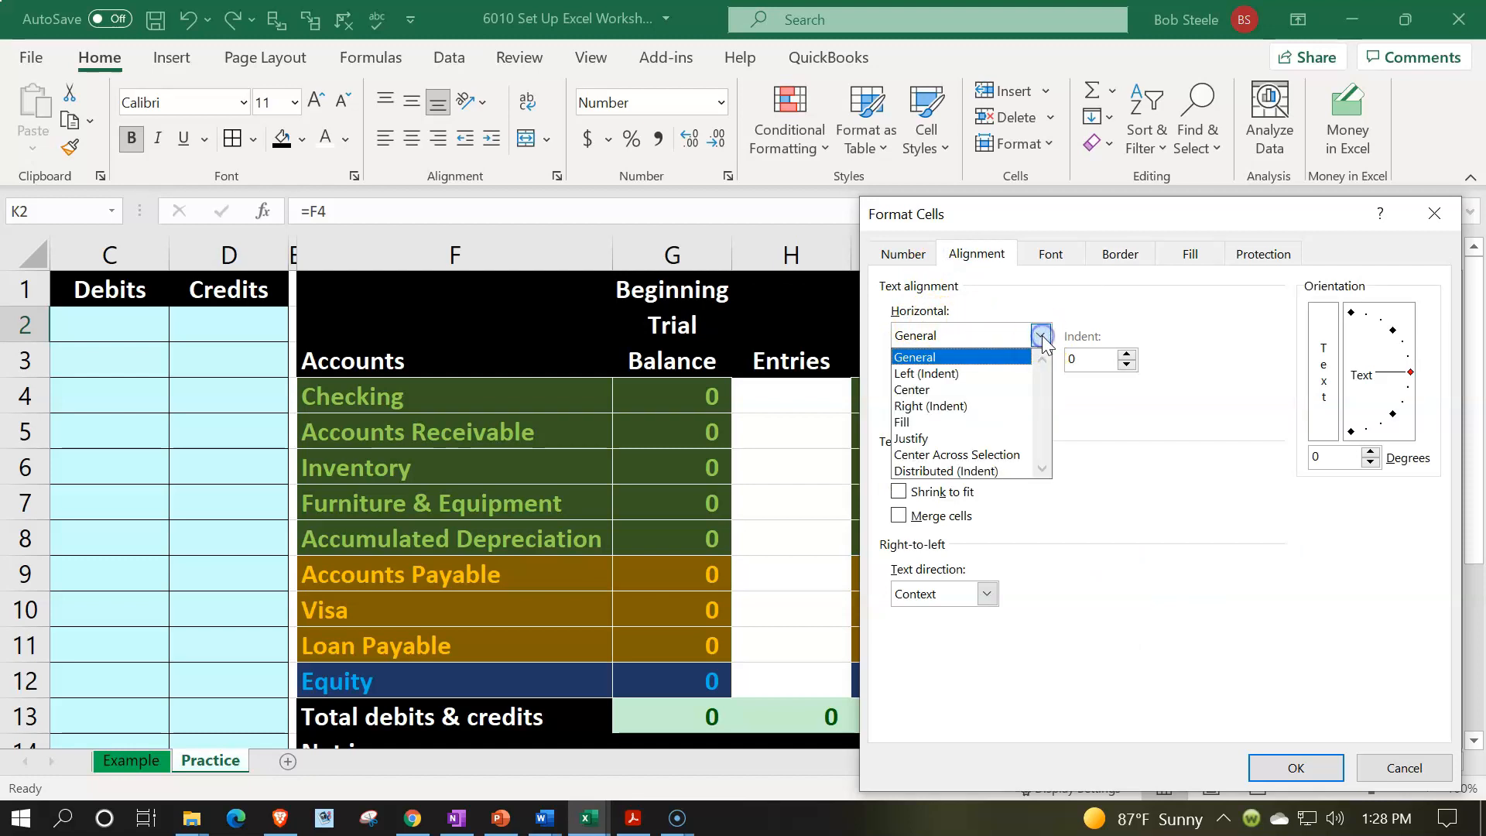
pyautogui.click(1022, 456)
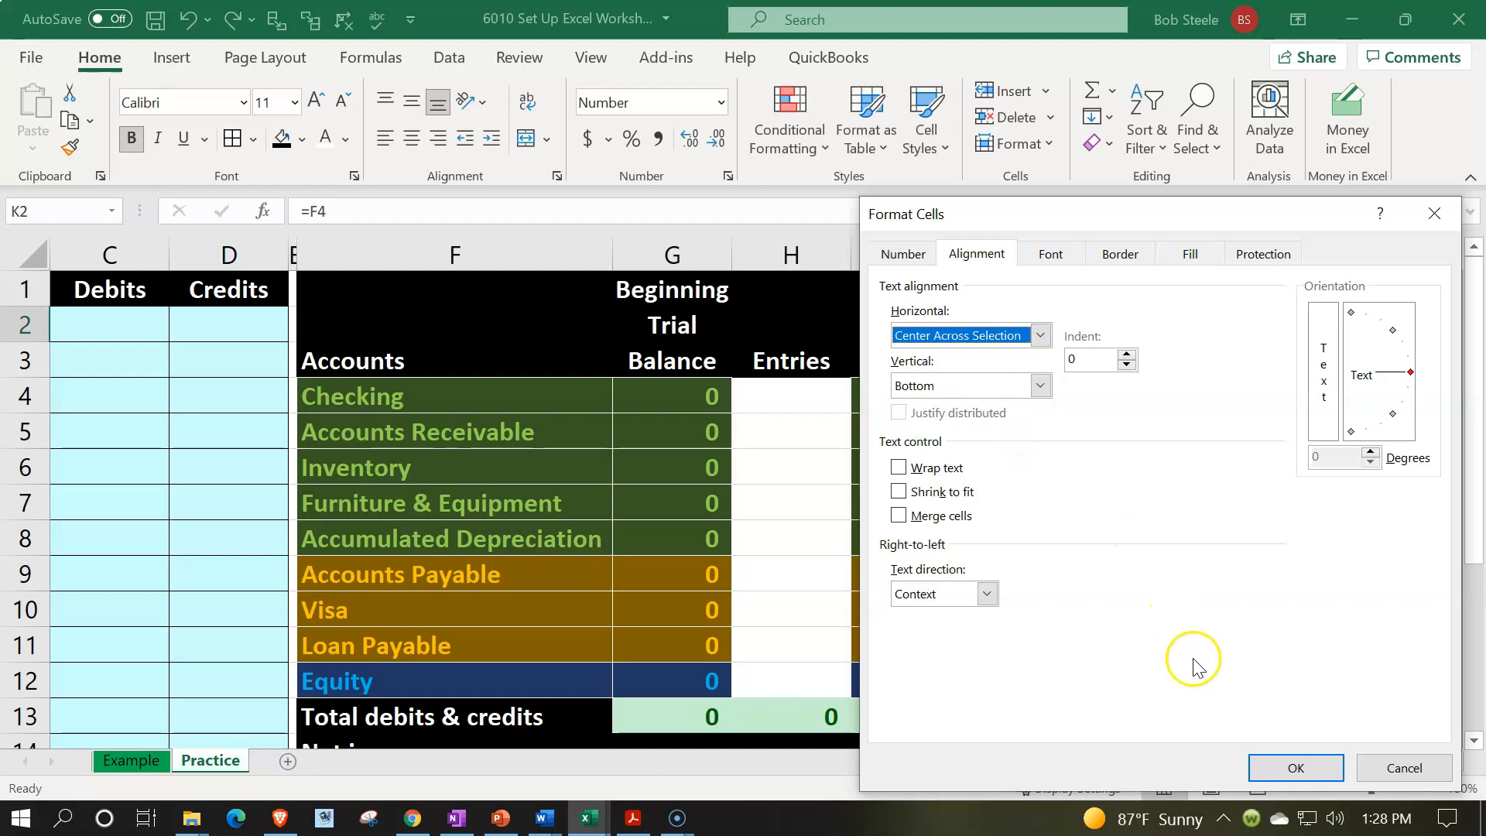
pyautogui.click(1284, 766)
pyautogui.click(1231, 511)
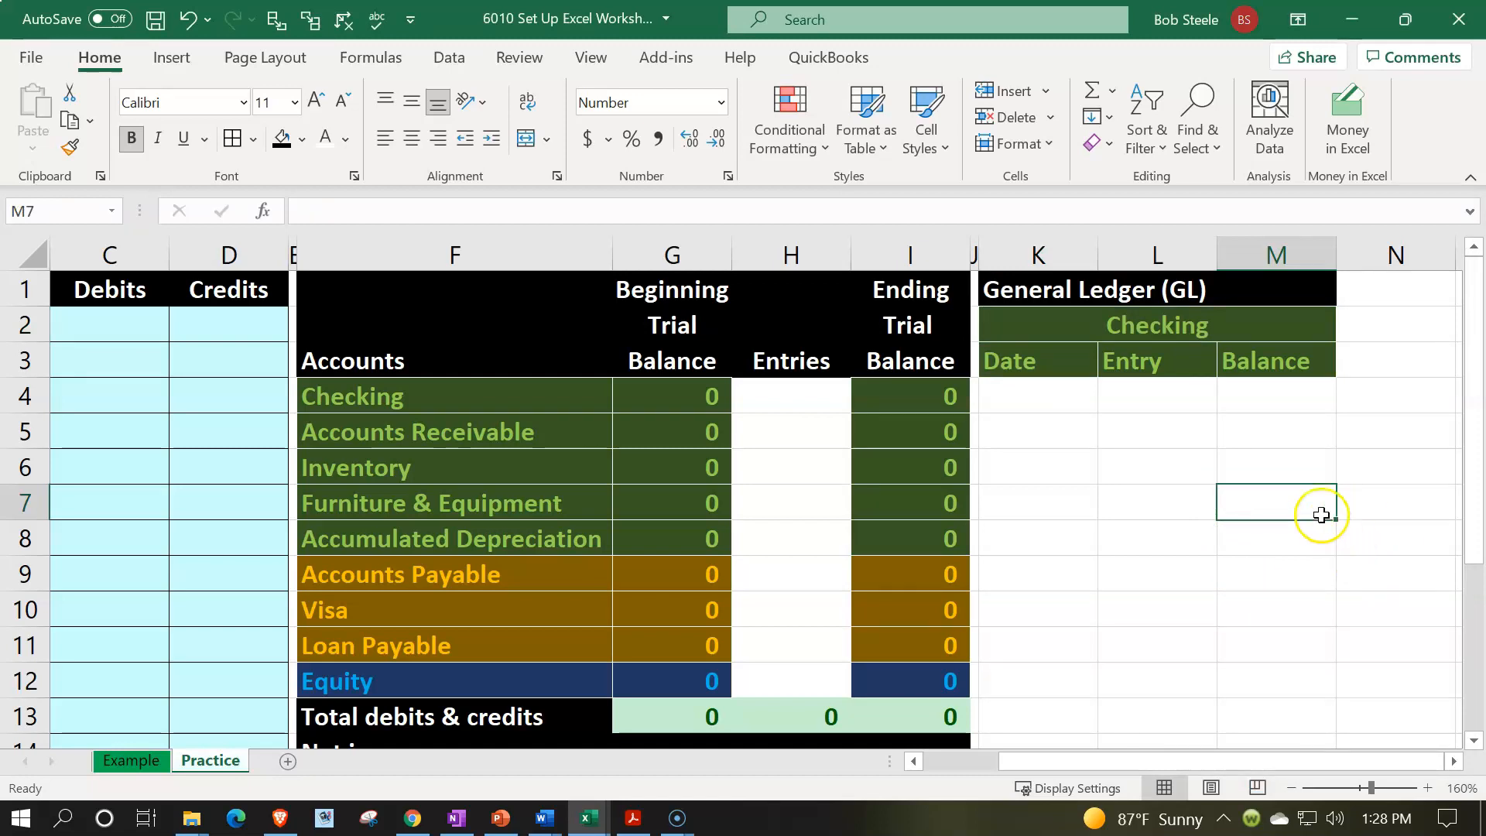
# Center the ledger column headings Date, Entry and Balance in K3:M3.
pyautogui.moveTo(1172, 359); pyautogui.dragTo(1227, 349)
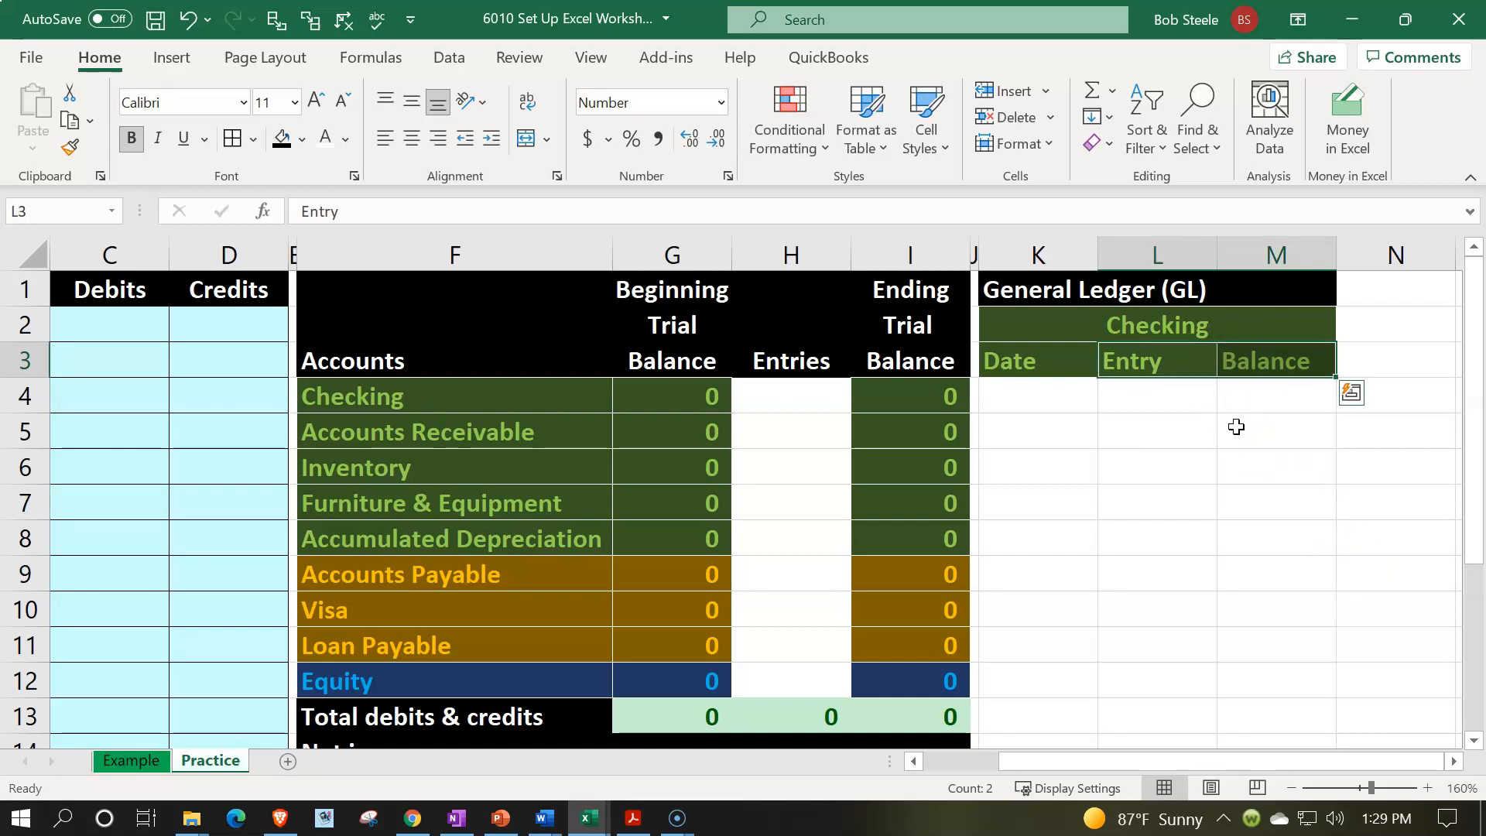
pyautogui.moveTo(1061, 358); pyautogui.dragTo(1224, 356)
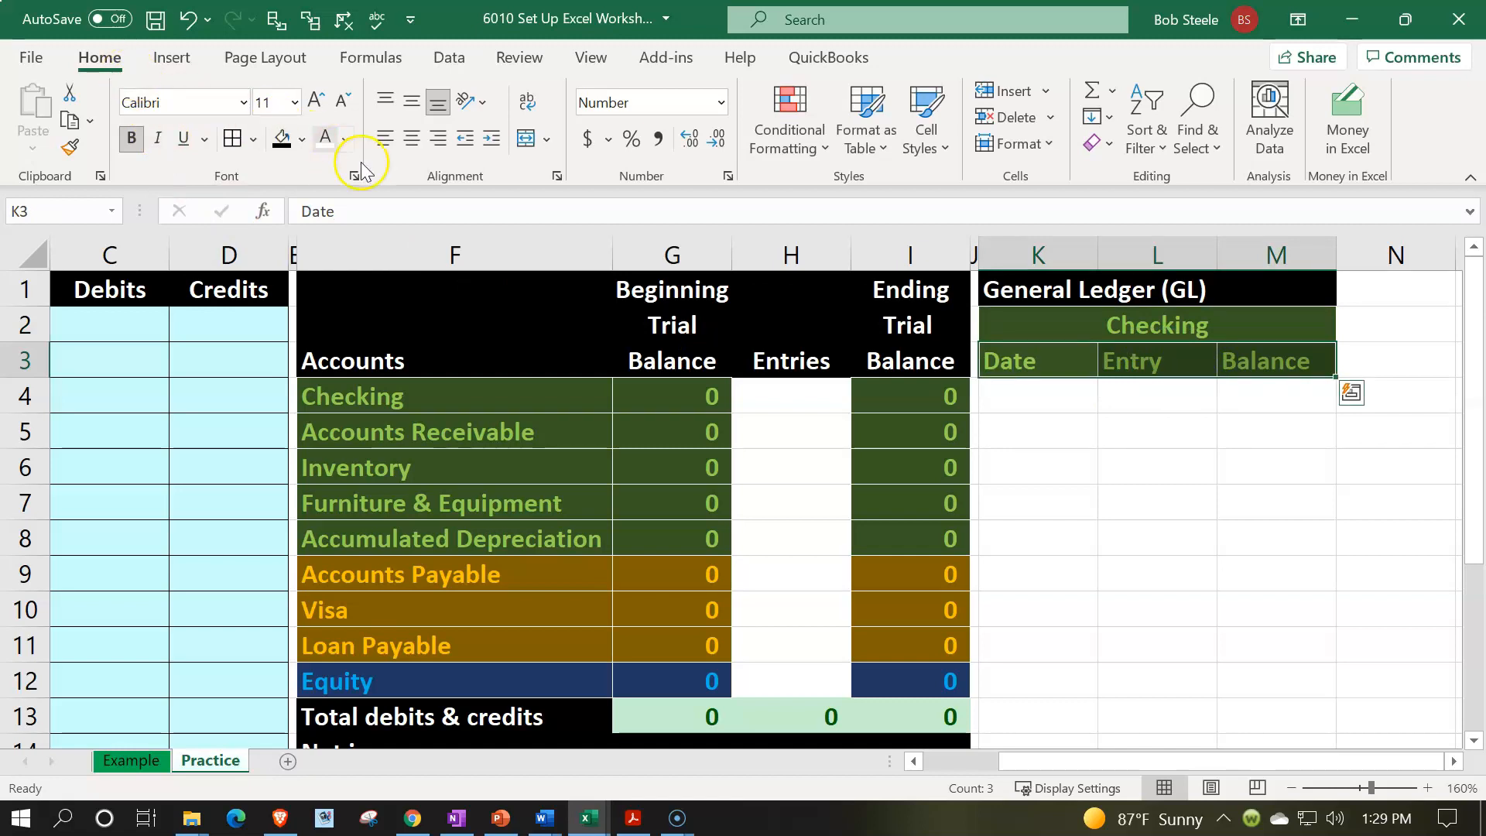
pyautogui.click(411, 137)
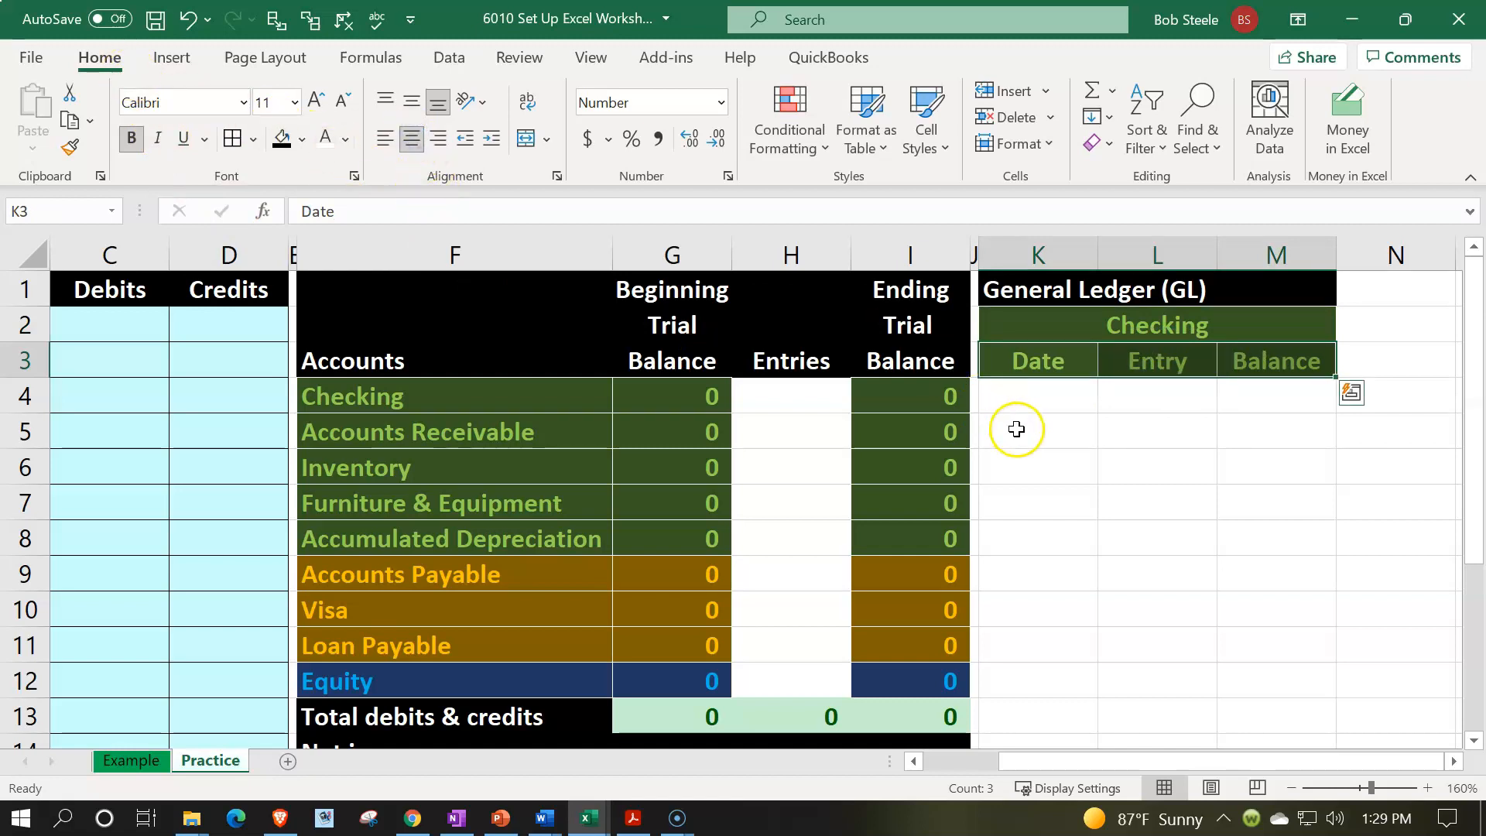
# Try an entry of 1 in the first Date cell K4.
pyautogui.click(1034, 407)
pyautogui.write('1')
pyautogui.press('Return')
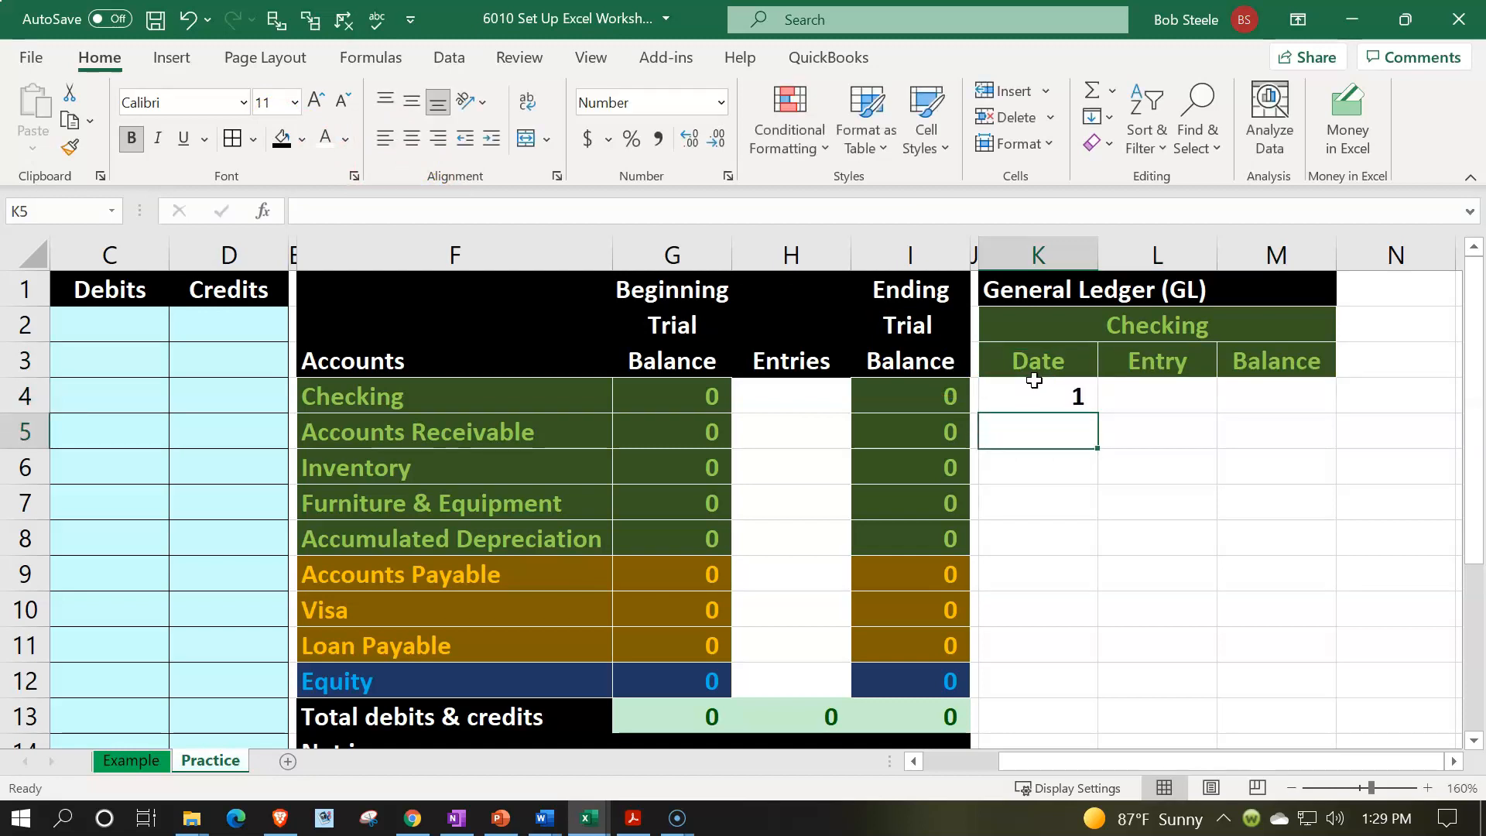
# Apply the date formatting of journal cell A2 to ledger cell K4 with Format Painter.
pyautogui.click(1035, 380)
pyautogui.press('Left')
pyautogui.press('Left')
pyautogui.press('Left')
pyautogui.press('Left')
pyautogui.press('Left')
pyautogui.press('Left')
pyautogui.press('Left')
pyautogui.press('Left')
pyautogui.press('Left')
pyautogui.press('Left')
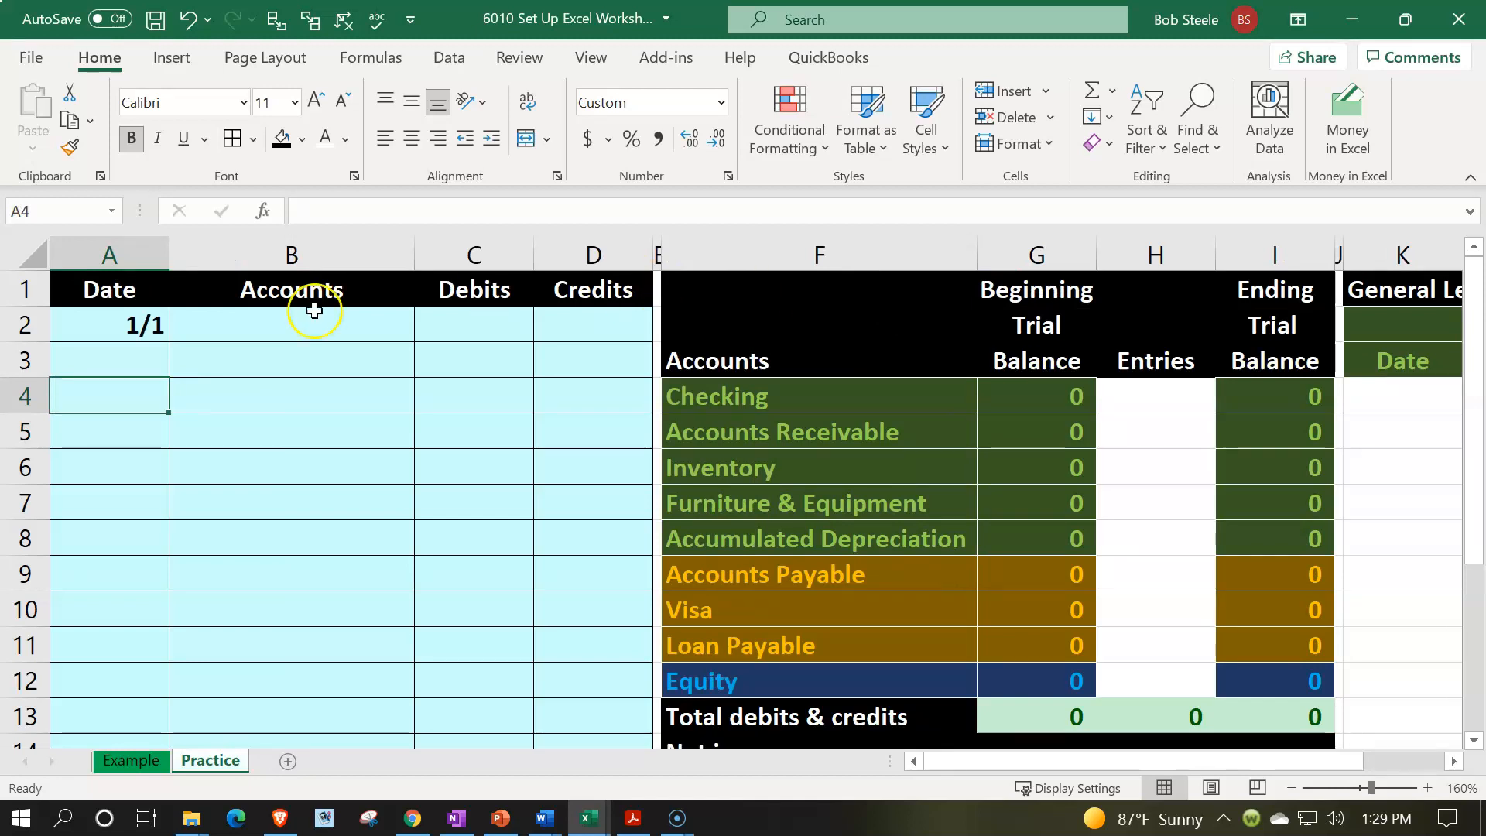
pyautogui.click(128, 325)
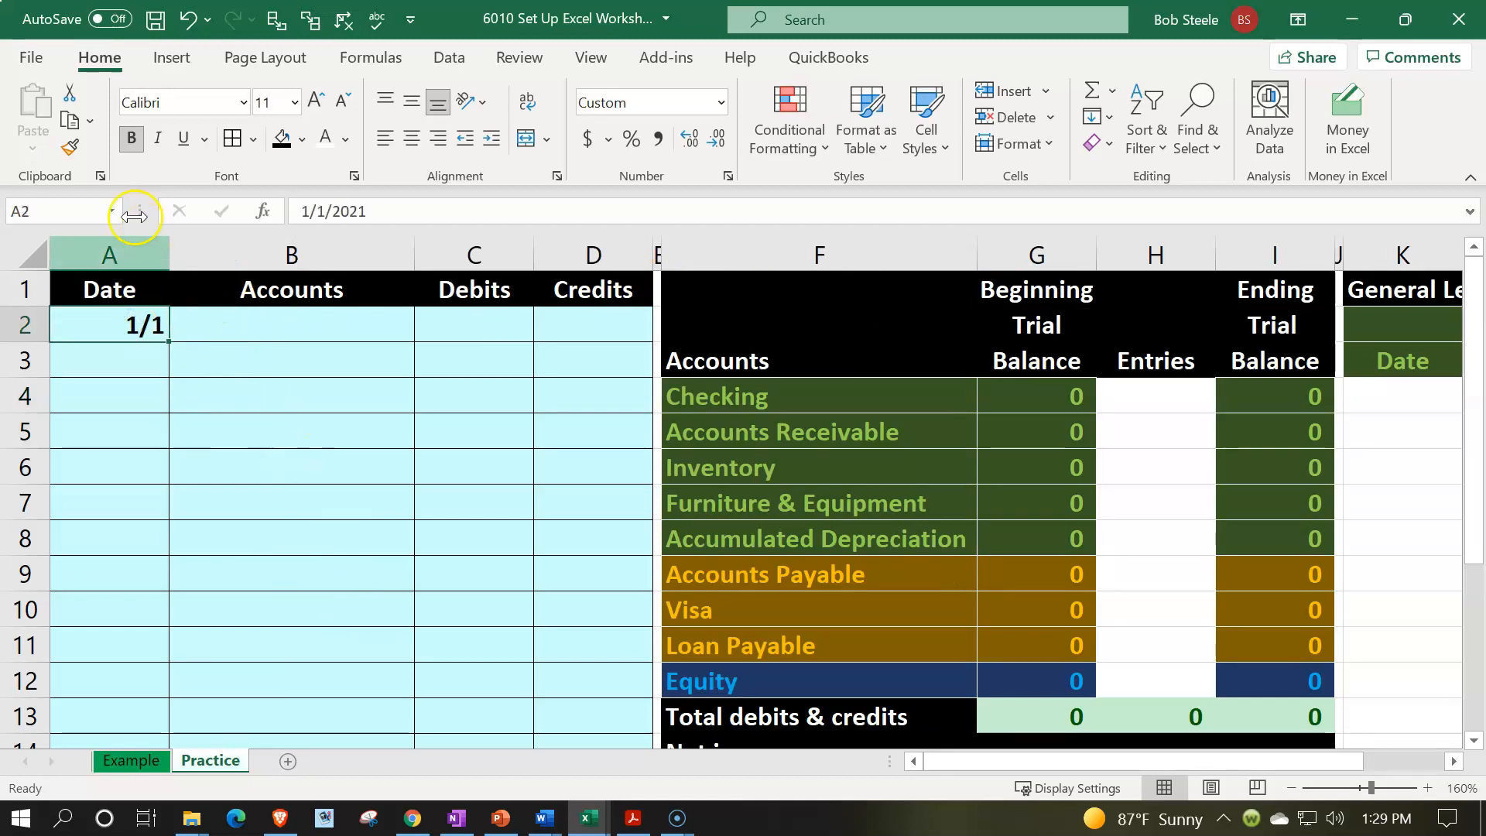
pyautogui.click(69, 147)
pyautogui.click(1384, 400)
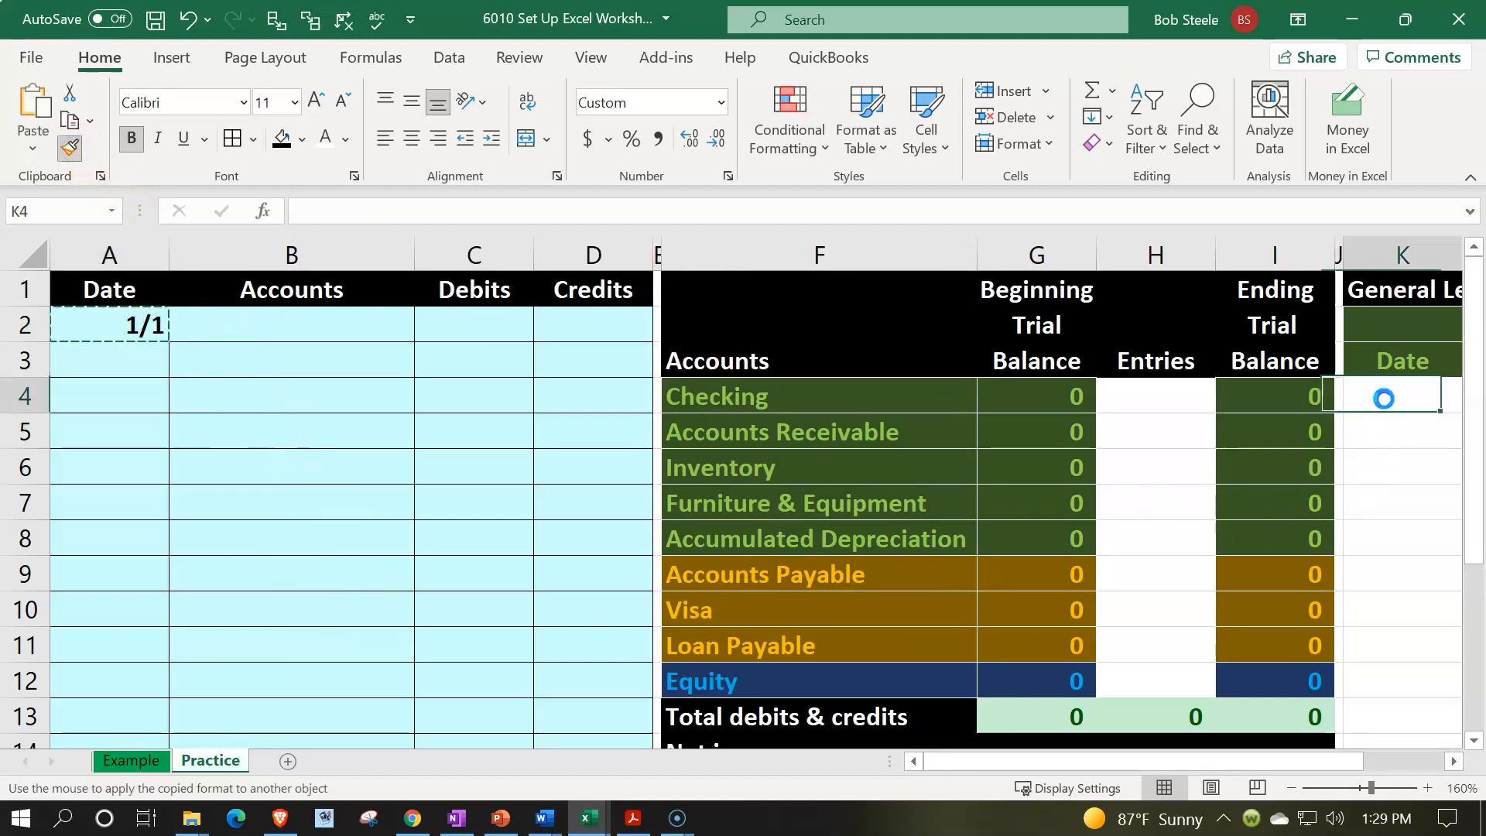
pyautogui.hscroll(3, 1407, 477)
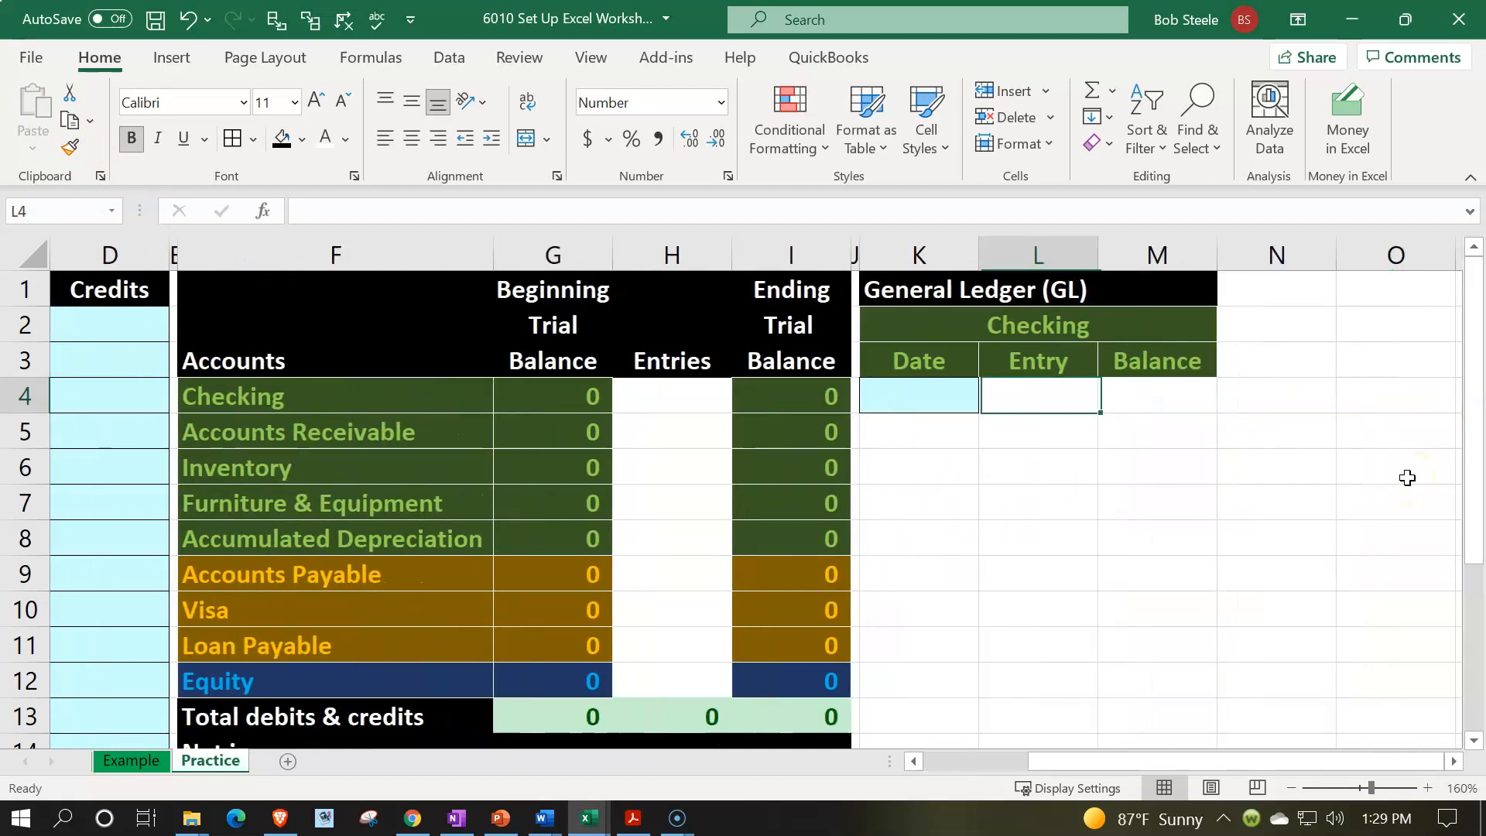
# Try the date 1/1 in cell K4 and delete it.
pyautogui.write('1/1')
pyautogui.press('Return')
pyautogui.press('Up')
pyautogui.press('Delete')
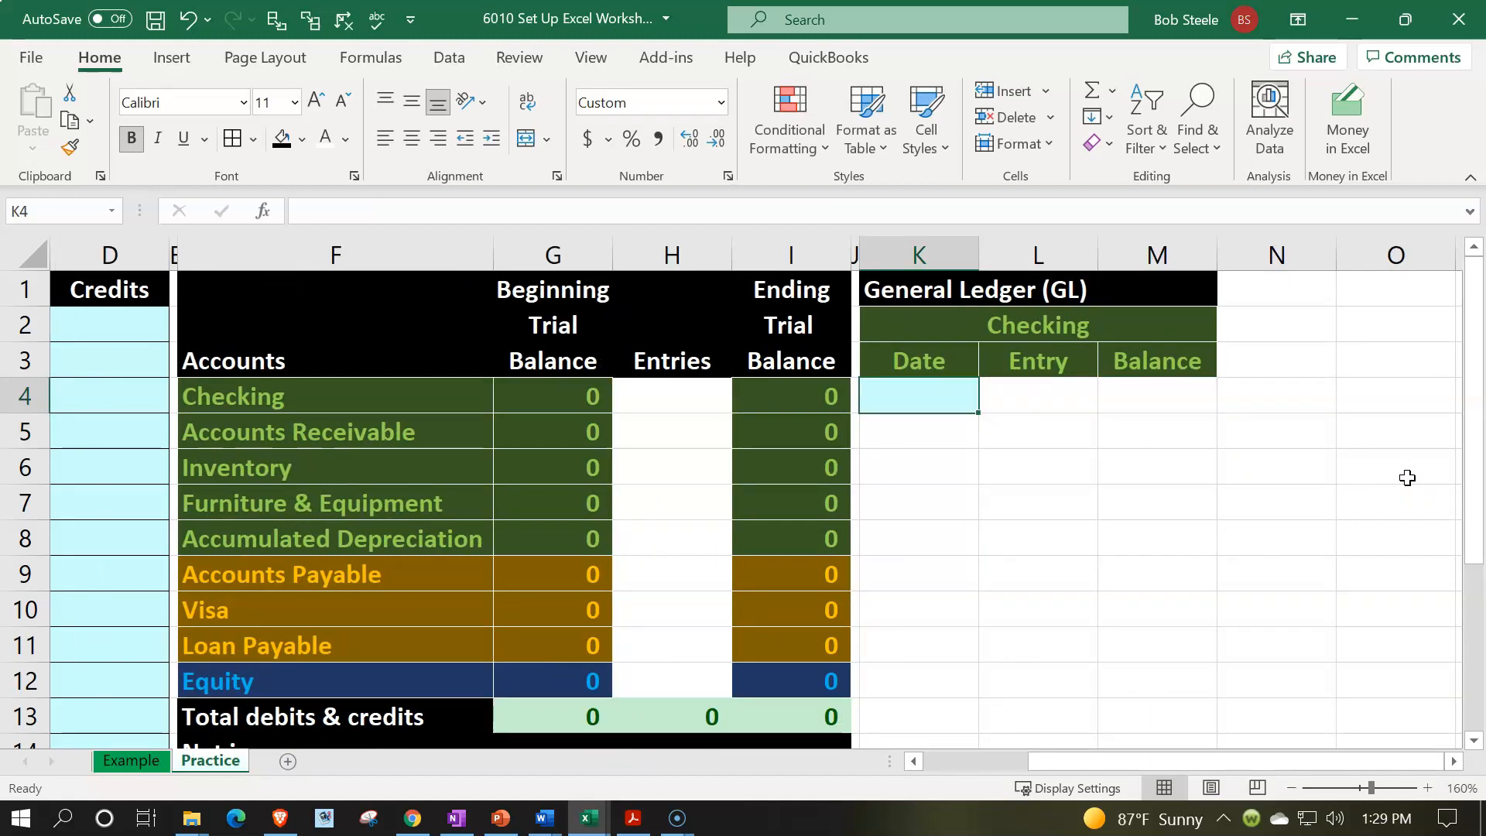
# Enter a beginning balance of 0 in cell M4 of the Checking ledger.
pyautogui.press('Right')
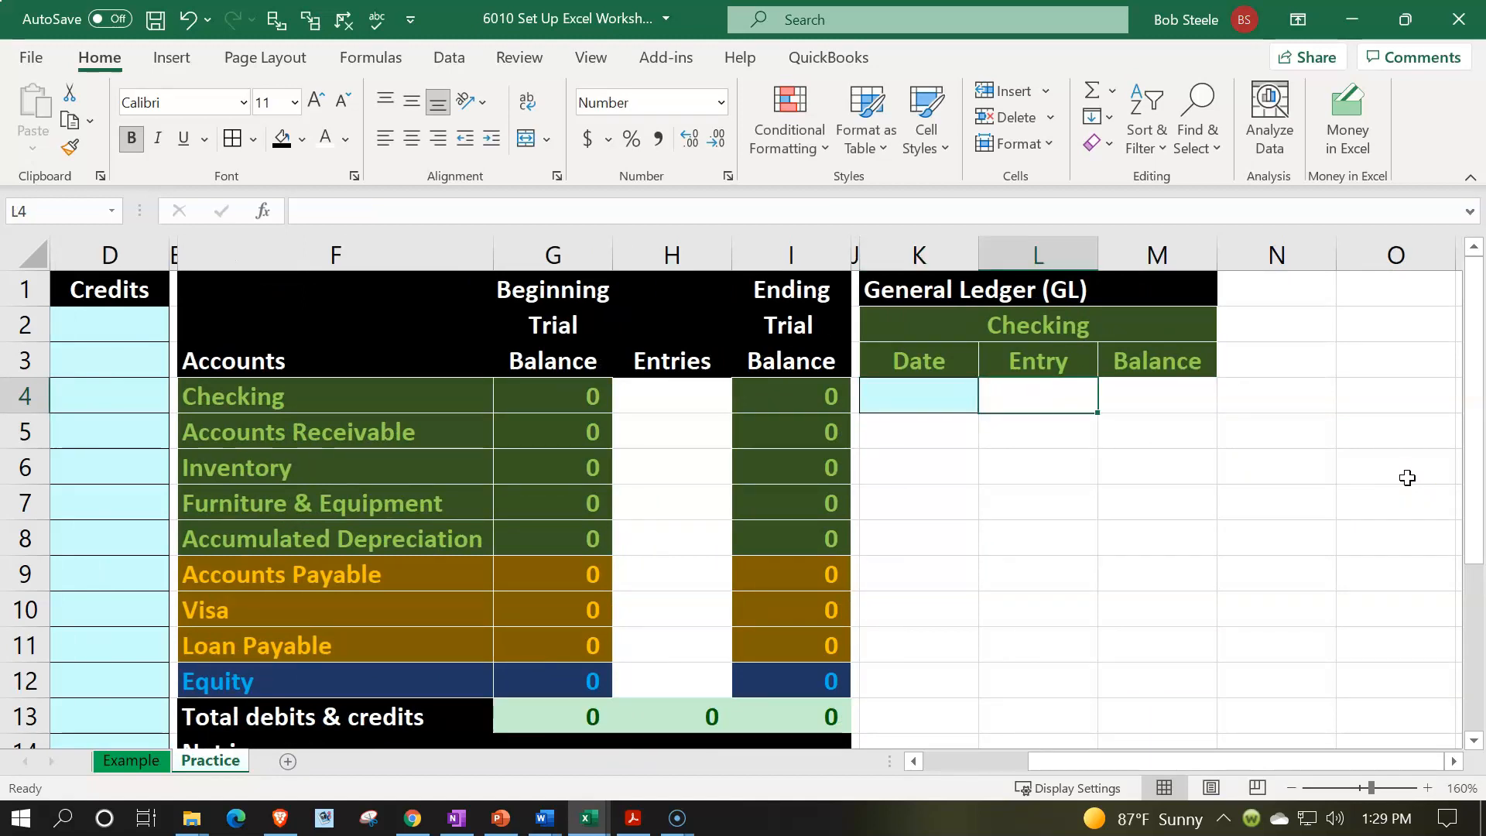
pyautogui.press('Right')
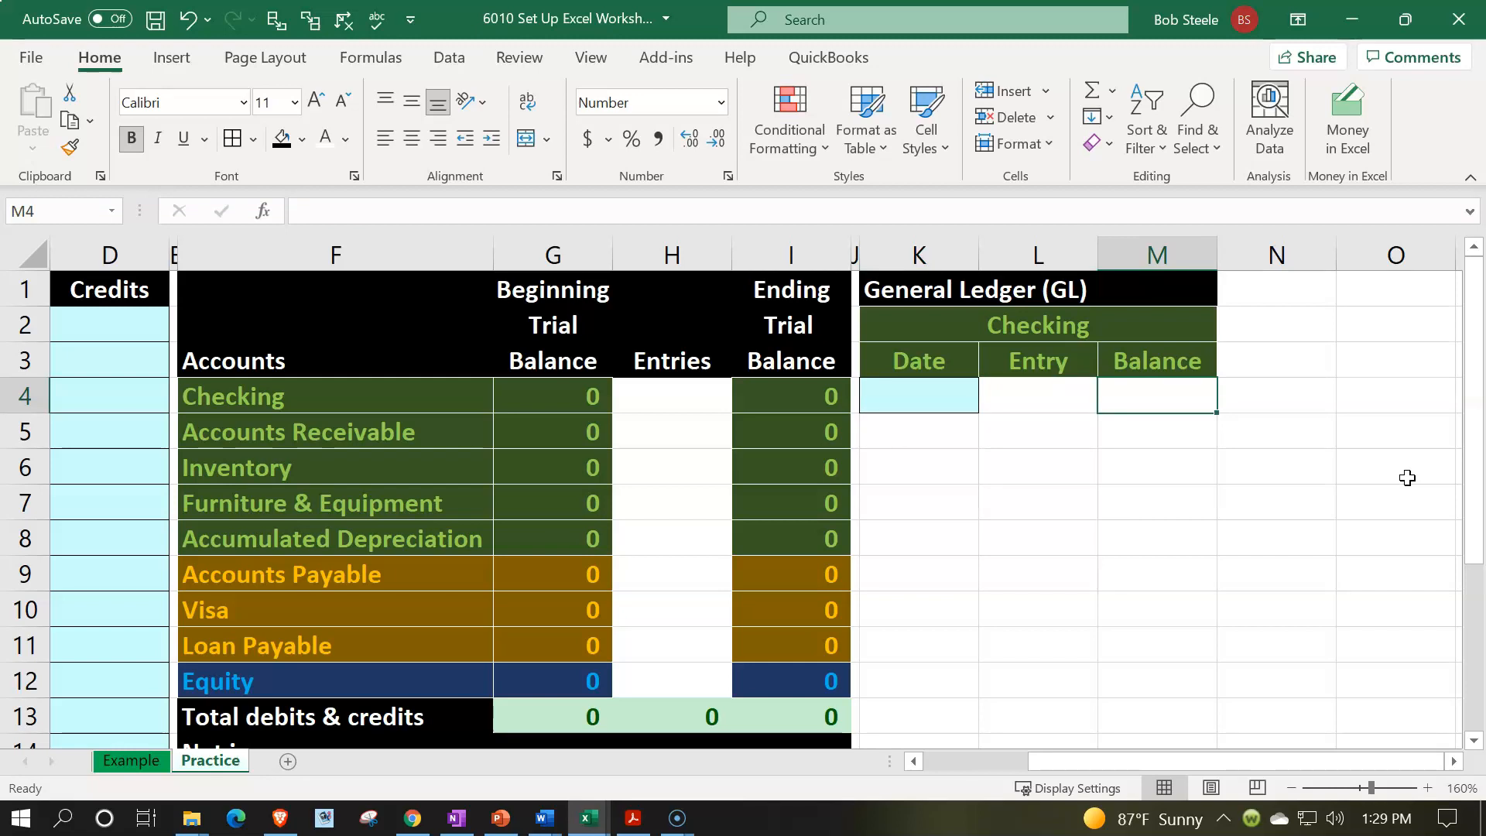
pyautogui.write('0')
pyautogui.press('Return')
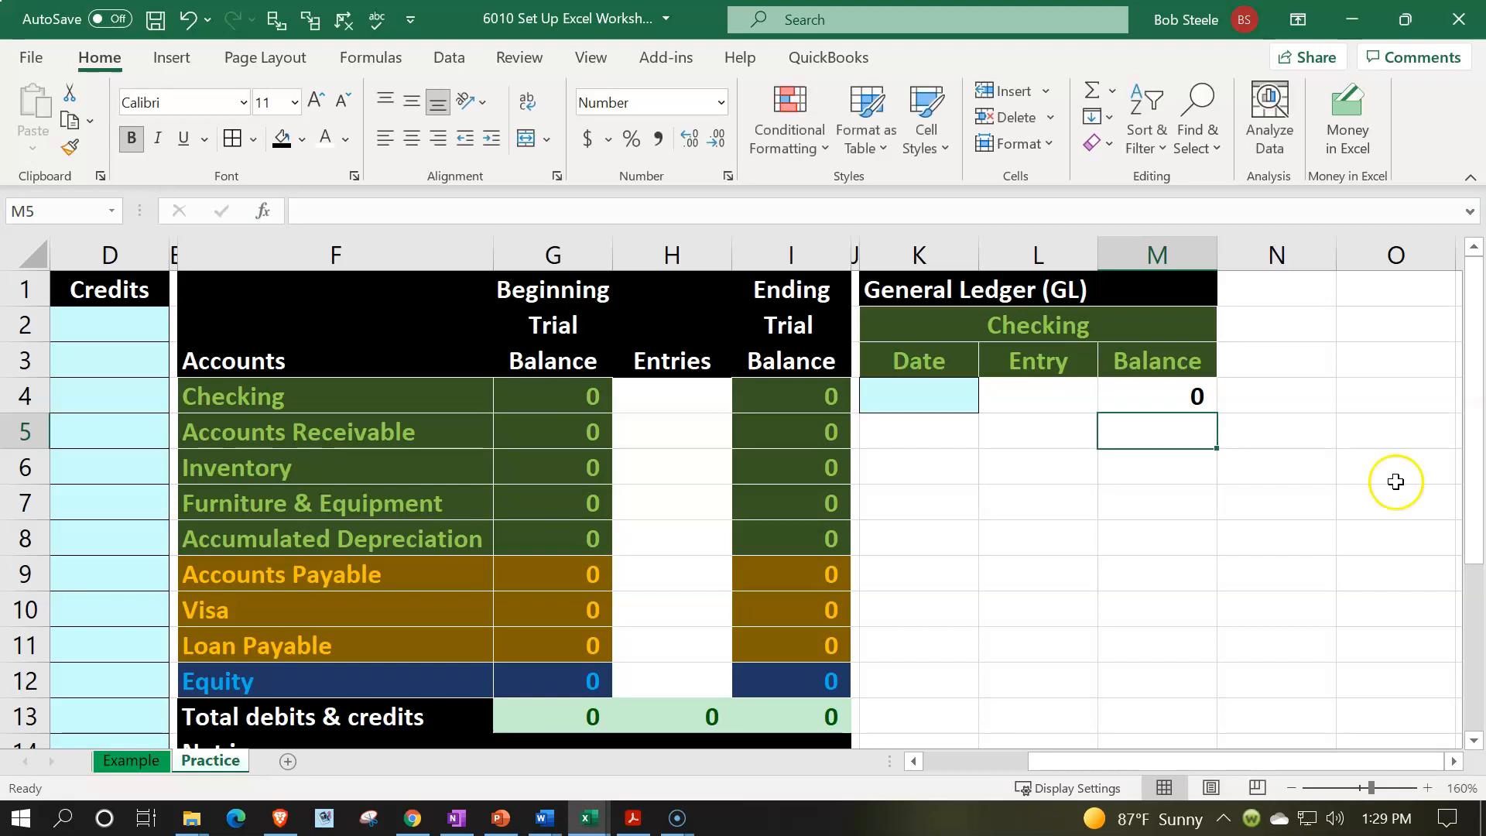
# Label the first row of the Checking ledger Beg bal in cell K4.
pyautogui.click(912, 389)
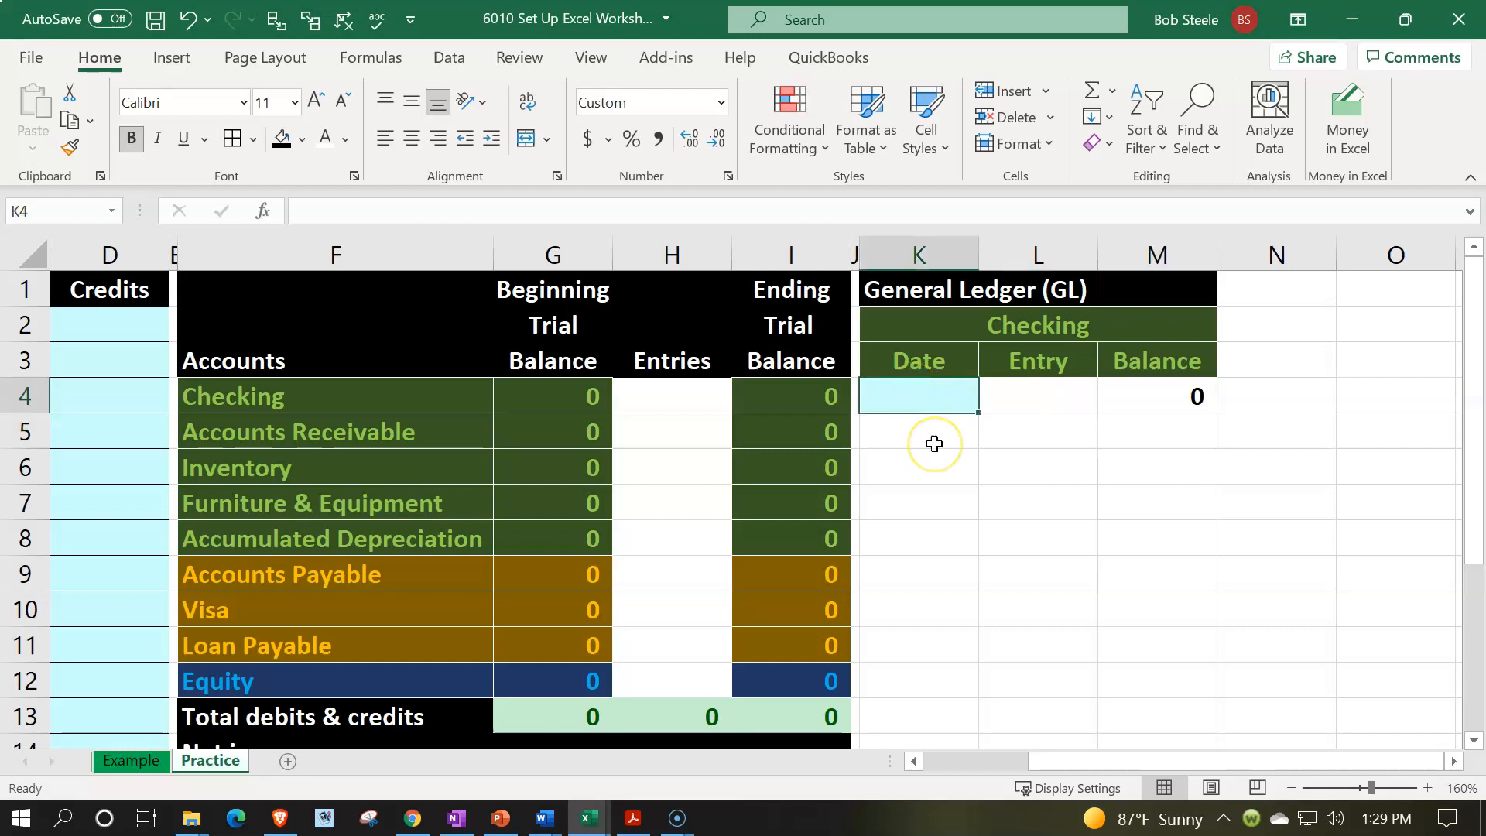
pyautogui.write('Beg ba')
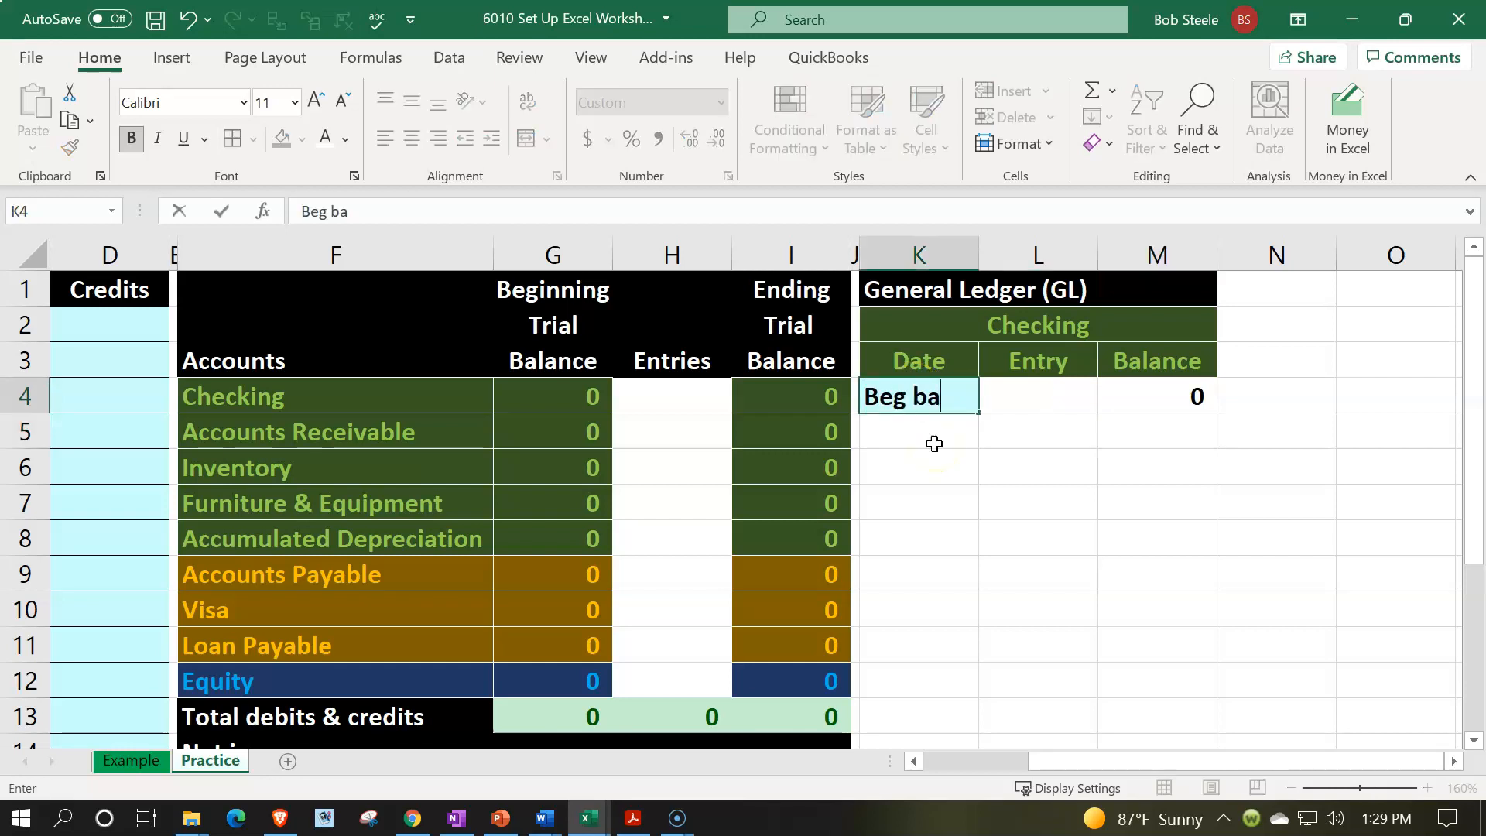
pyautogui.press('Tab')
pyautogui.press('Tab')
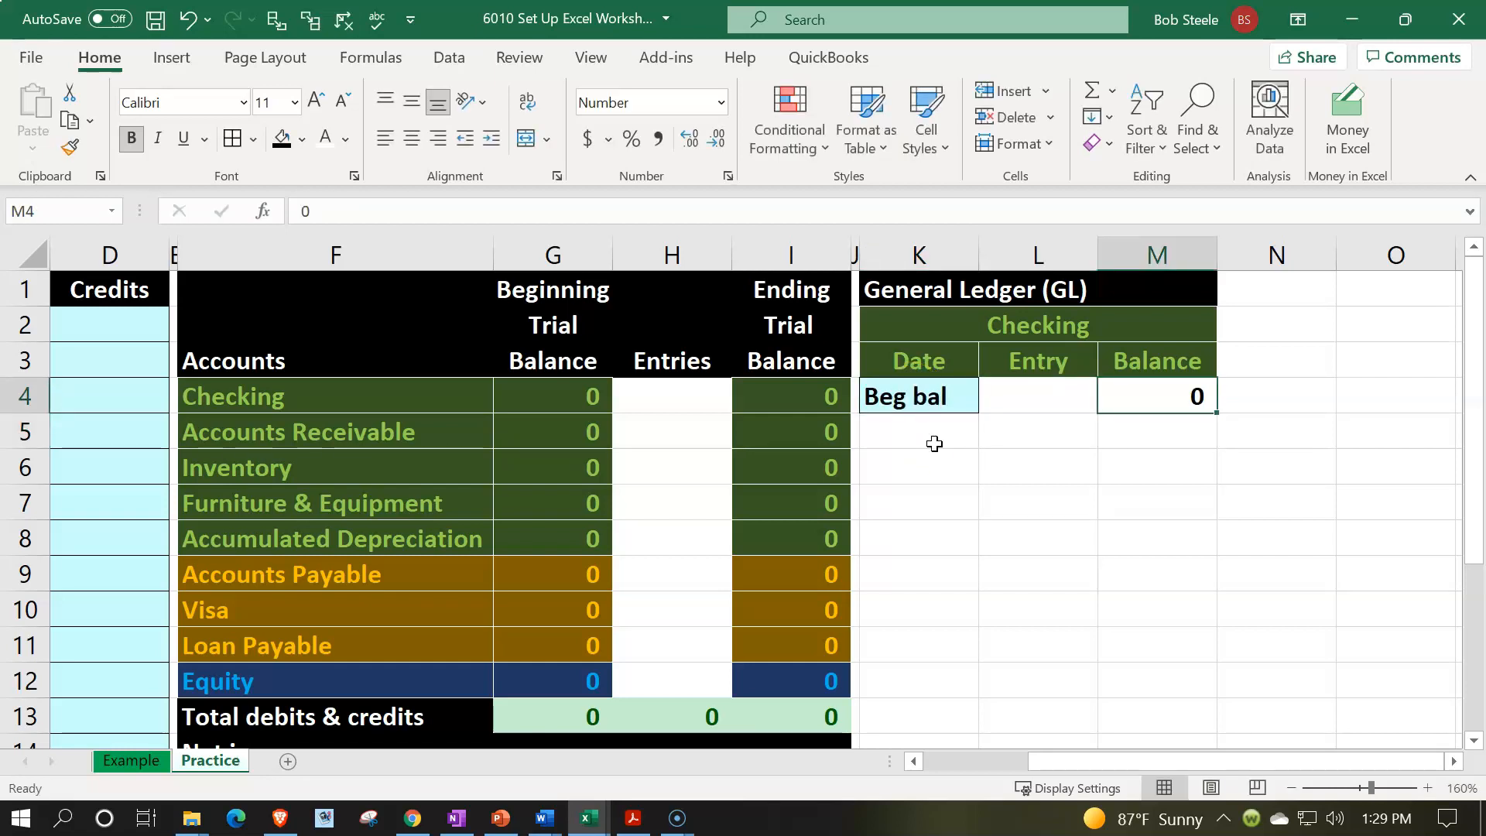
# Link the beginning balance in M4 to the trial balance's Checking amount with the formula =G4.
pyautogui.click(1142, 408)
pyautogui.write('=')
pyautogui.press('Left')
pyautogui.press('Left')
pyautogui.press('Left')
pyautogui.press('Left')
pyautogui.press('Left')
pyautogui.press('Left')
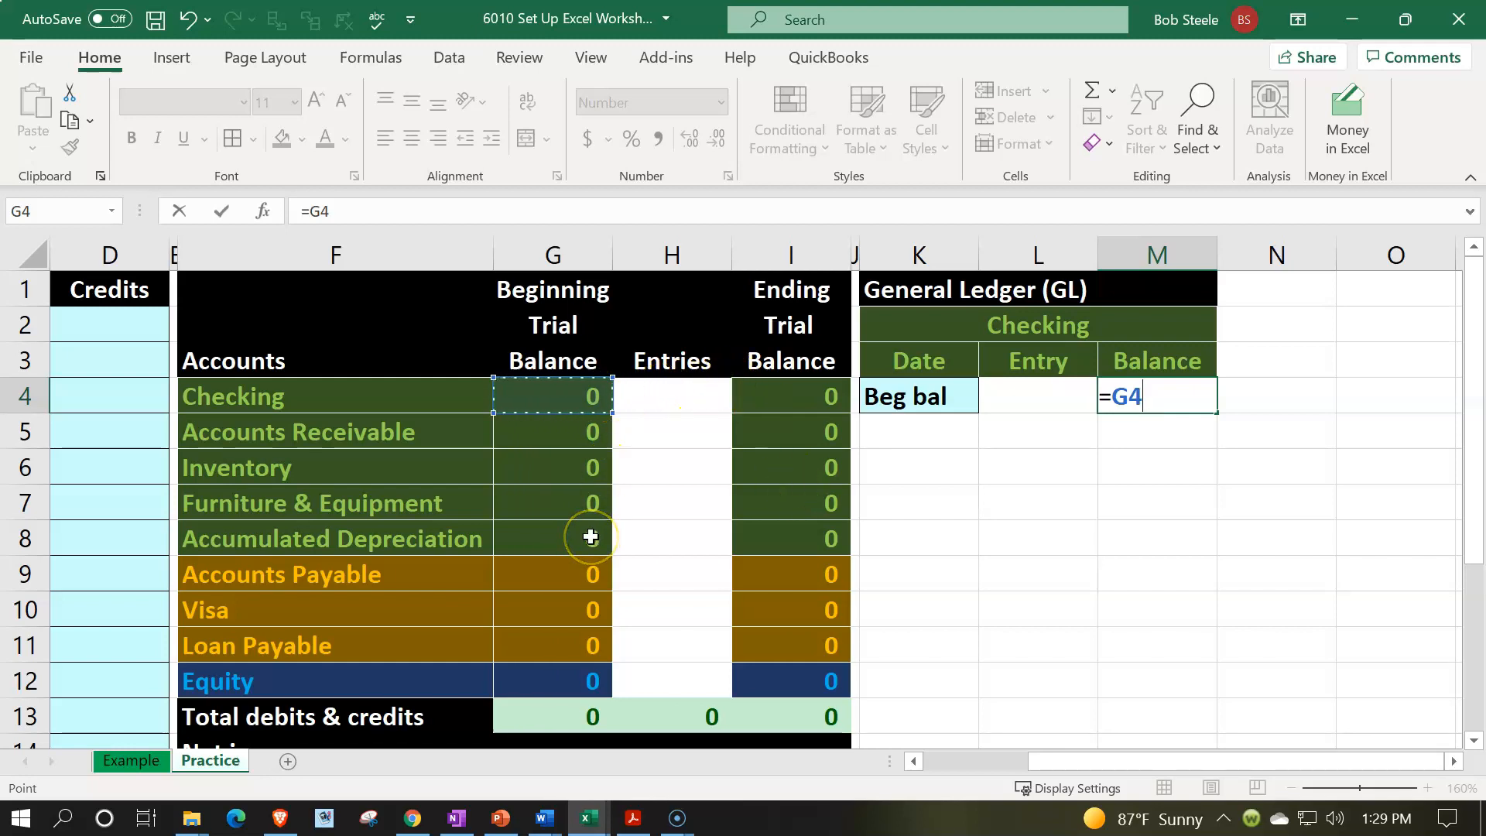
pyautogui.press('Return')
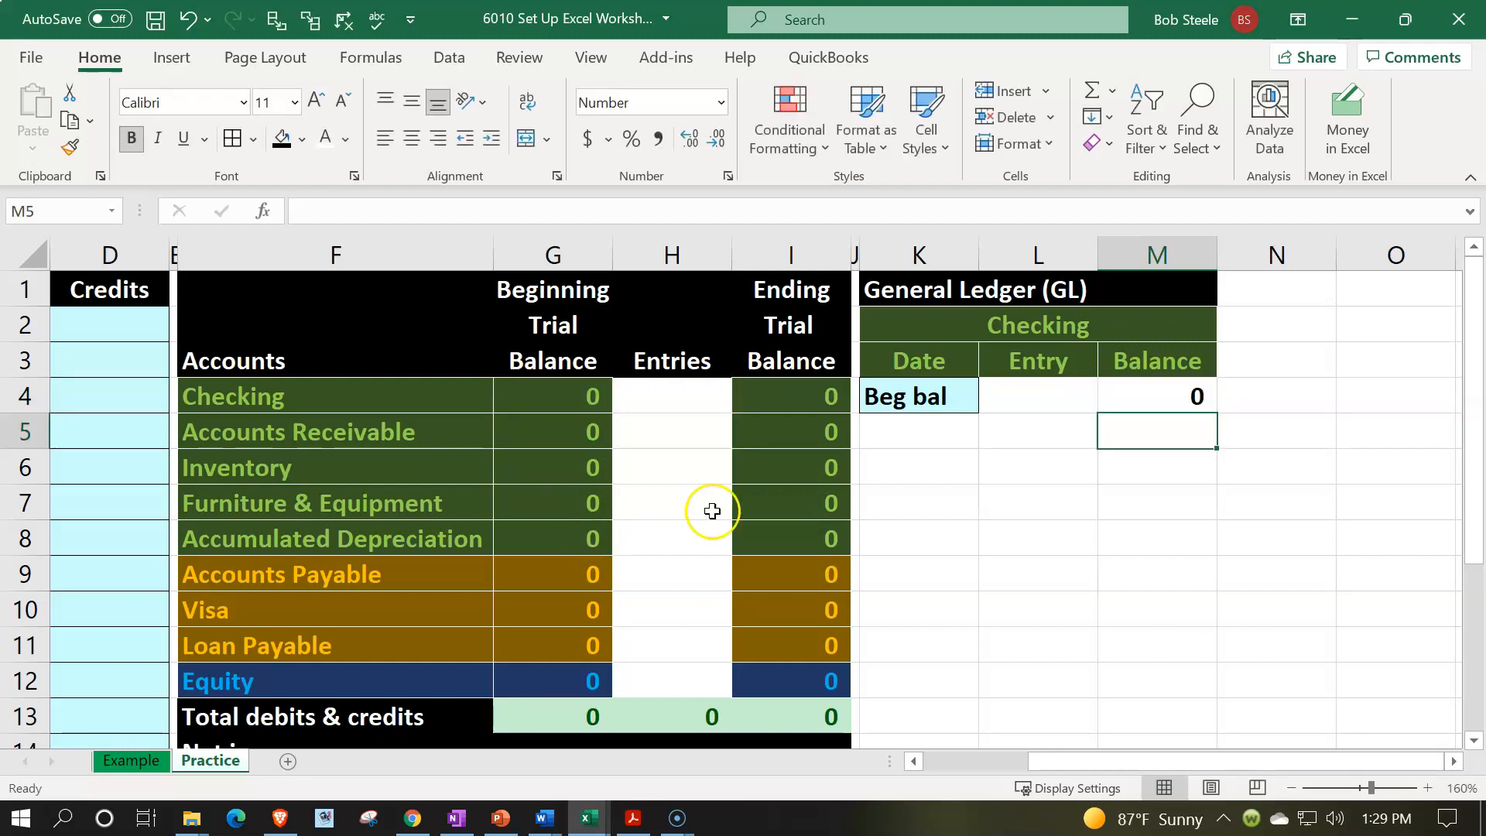
pyautogui.click(1114, 404)
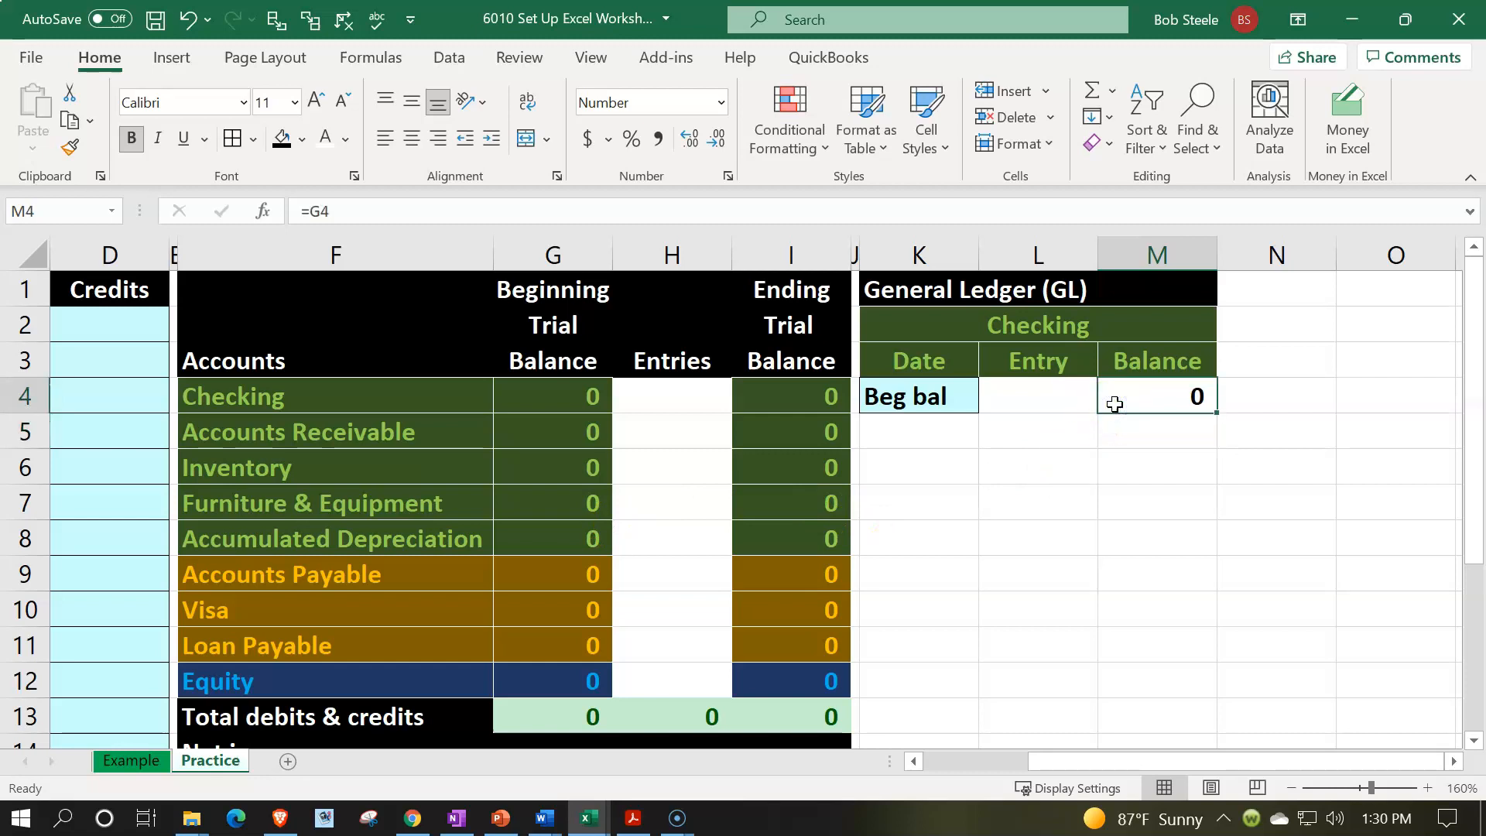
# Copy the formatting of the Beg bal cell K4 down the Date column to cells K5:K10.
pyautogui.click(962, 428)
pyautogui.click(940, 395)
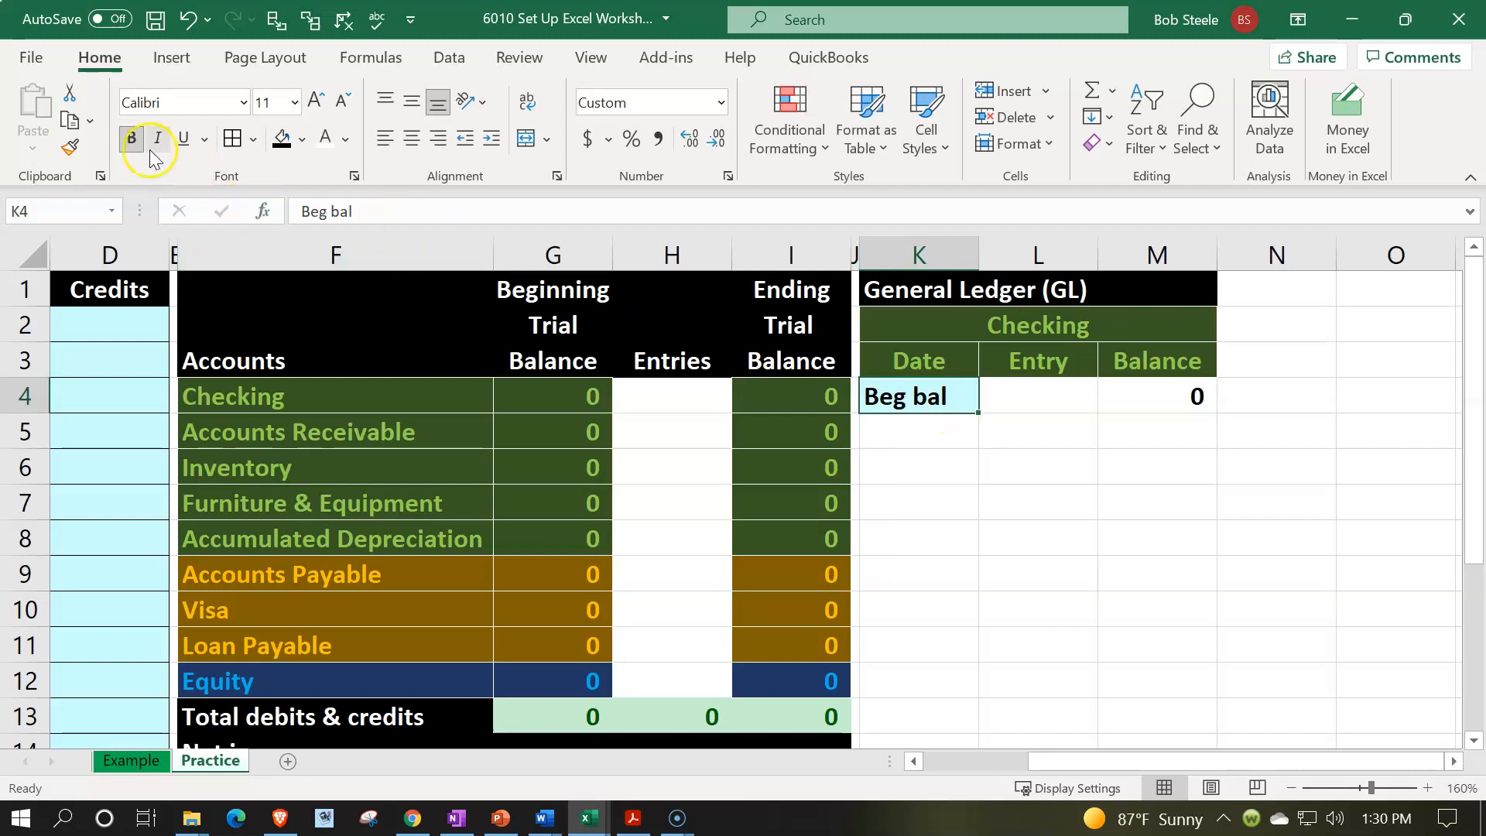
pyautogui.click(72, 142)
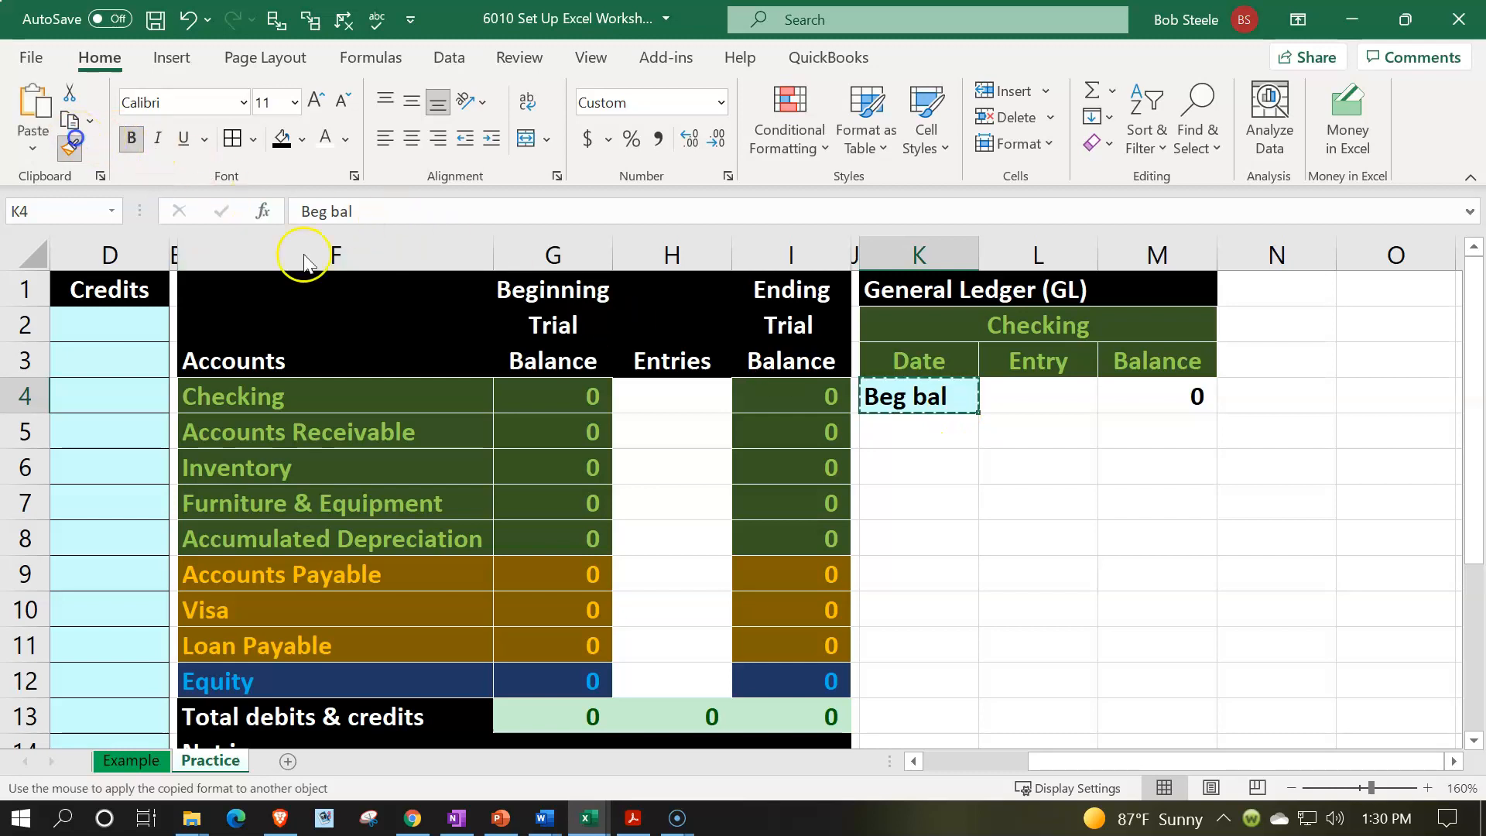
pyautogui.click(906, 432)
pyautogui.moveTo(903, 431); pyautogui.dragTo(903, 597)
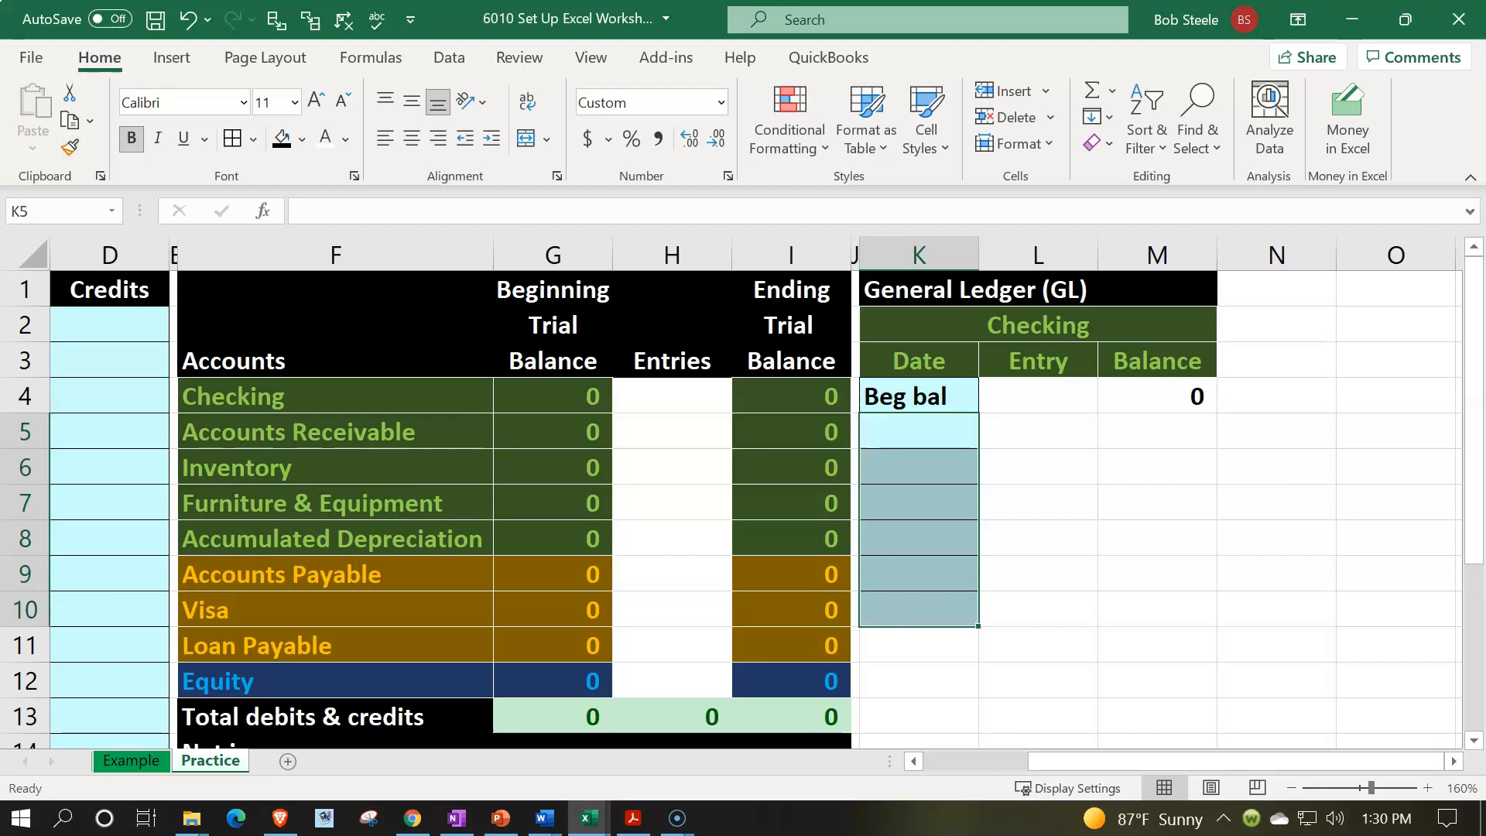
# Copy the light blue bordered formatting of cell K10 to cell K11.
pyautogui.click(907, 647)
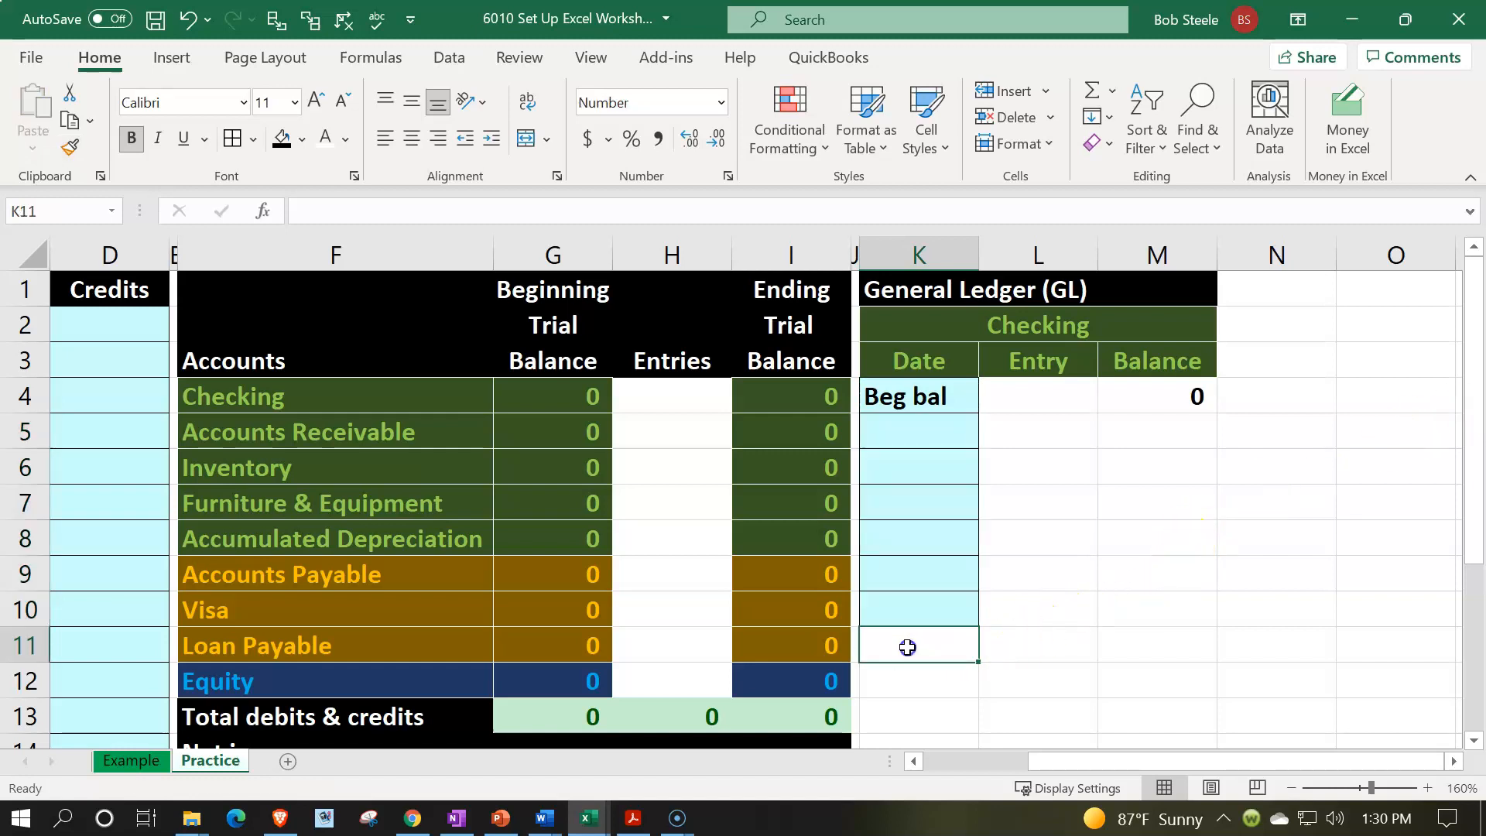
pyautogui.click(914, 614)
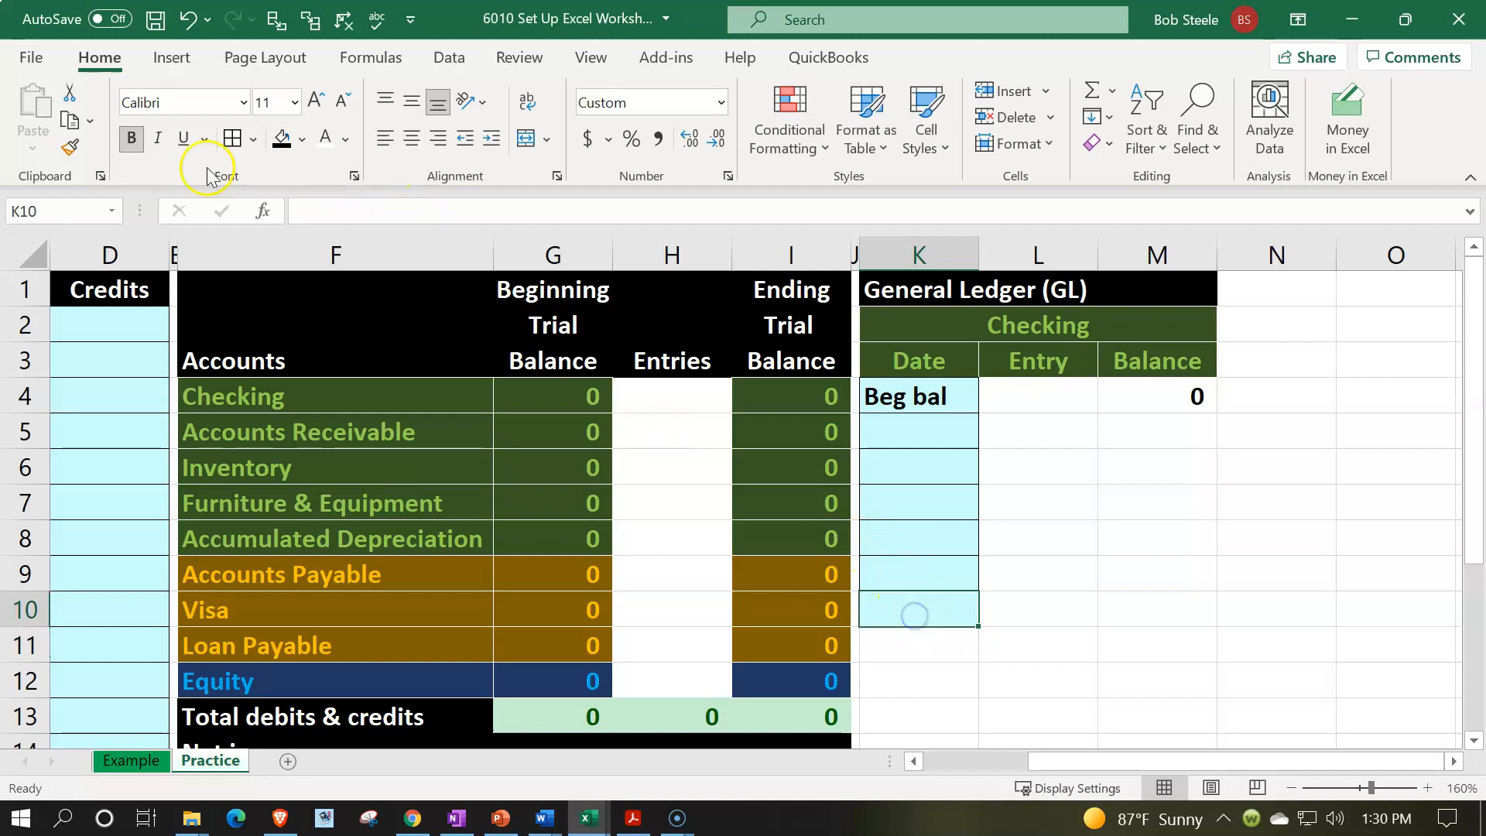
pyautogui.click(70, 145)
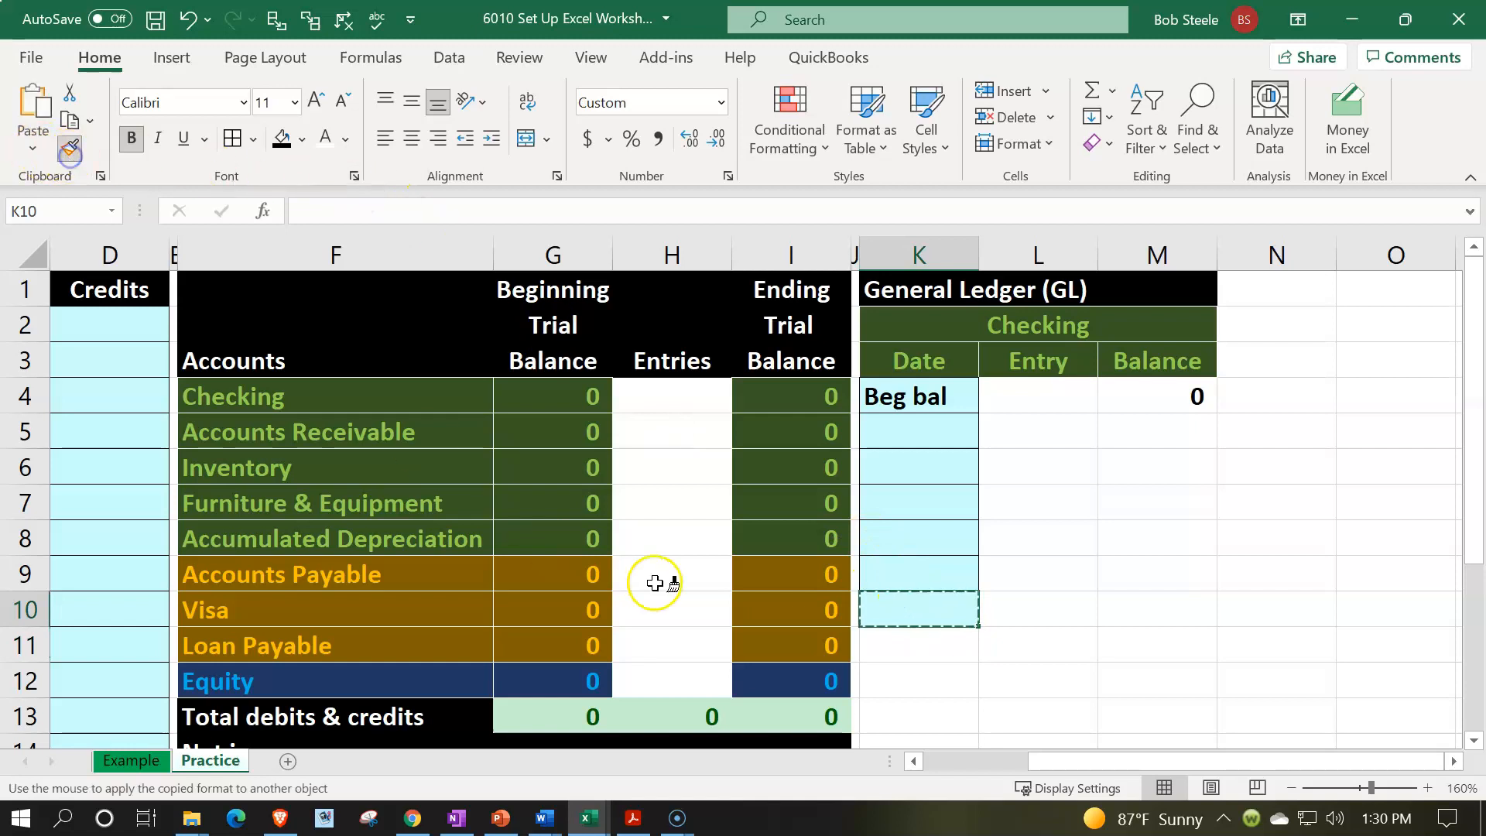
pyautogui.click(919, 653)
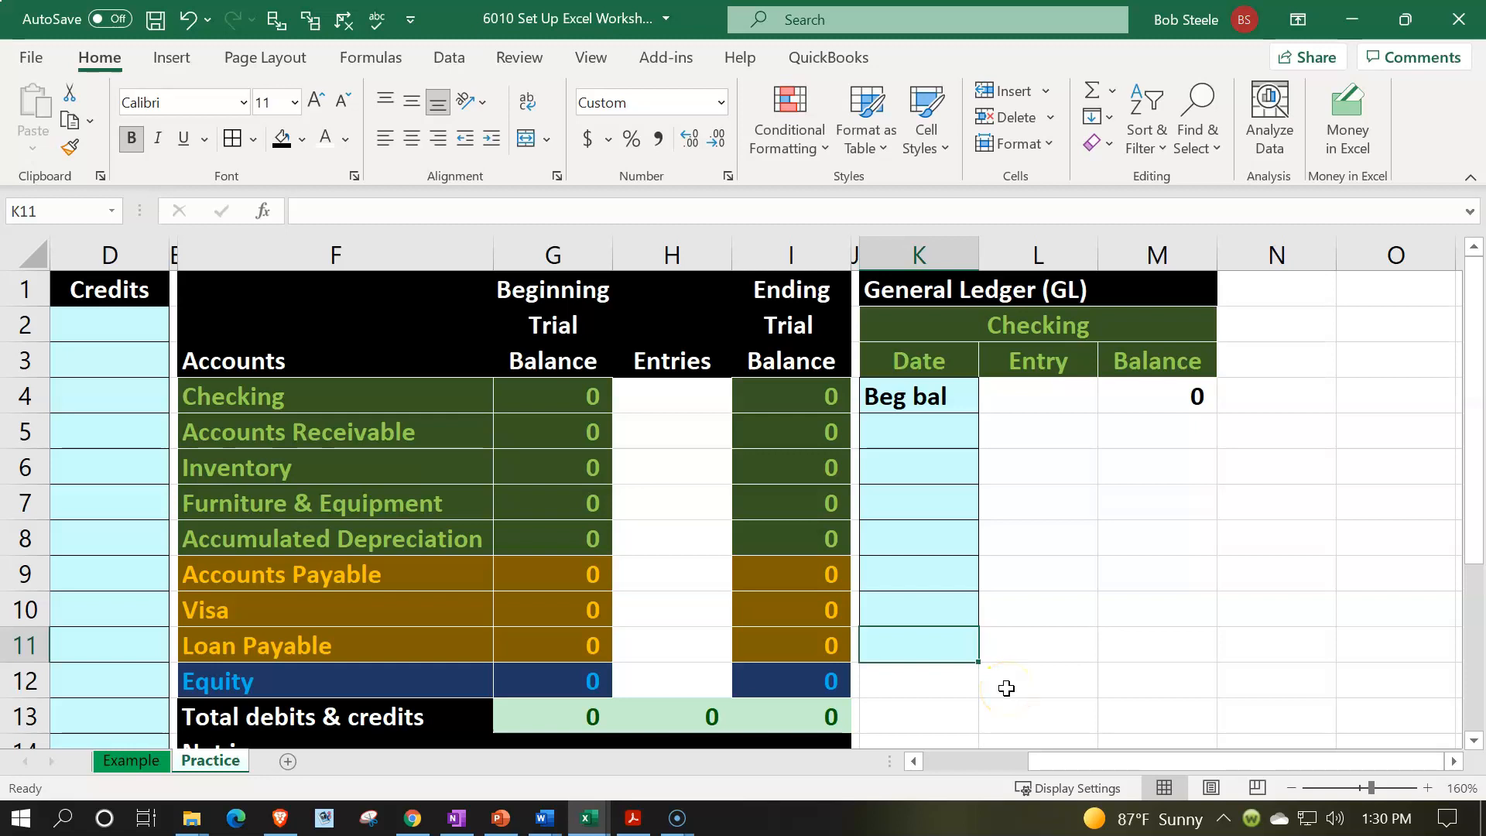
# Extend the formatting of cell K11 down the Date column to cells K12:K24.
pyautogui.click(69, 145)
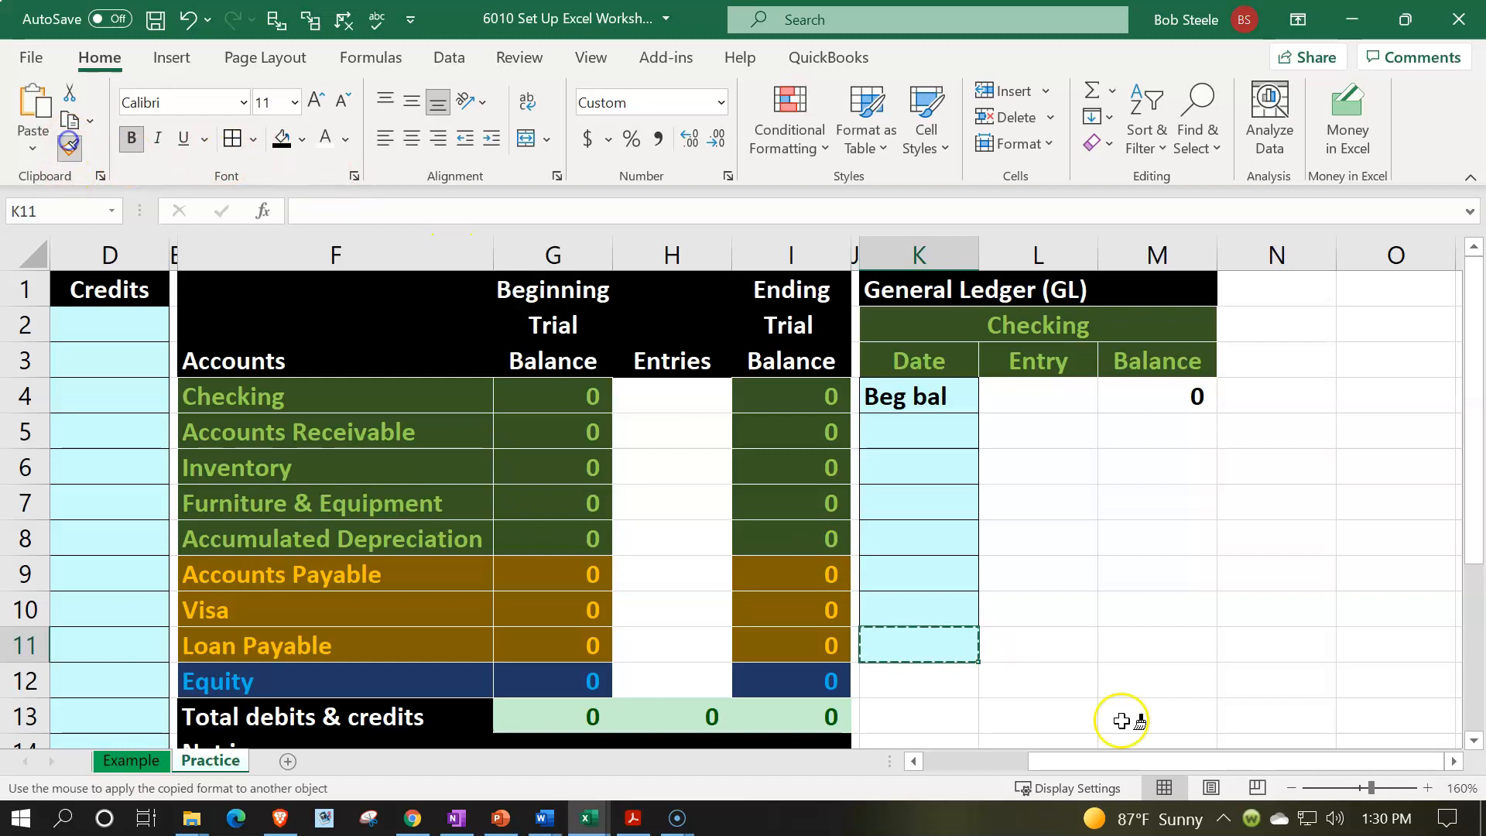
pyautogui.scroll(-2, 993, 645)
pyautogui.moveTo(925, 479)
pyautogui.mouseDown()
pyautogui.moveTo(926, 468)
pyautogui.moveTo(940, 747)
pyautogui.moveTo(938, 700)
pyautogui.mouseUp()
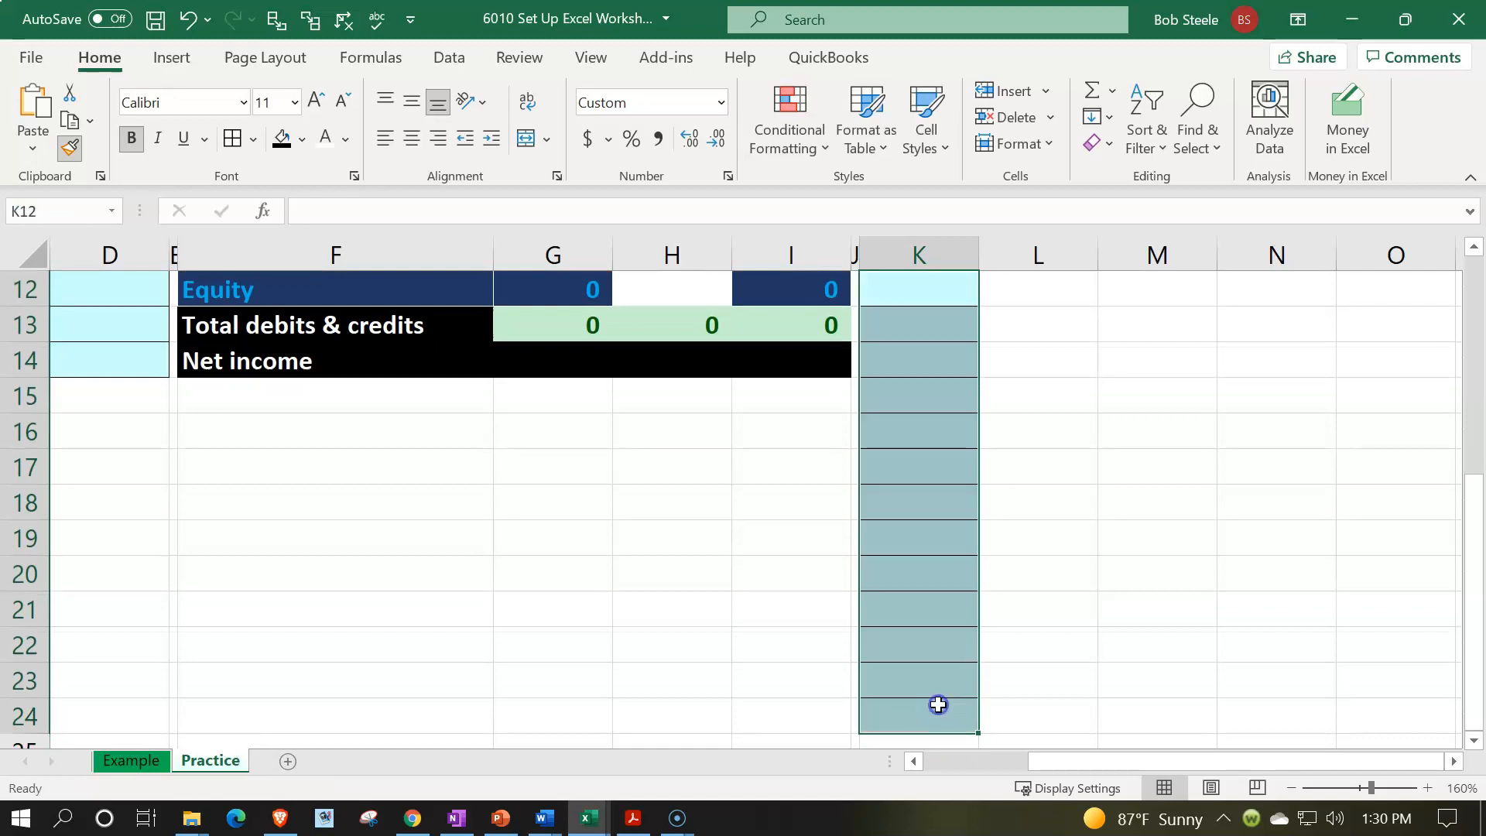
pyautogui.scroll(4, 956, 653)
pyautogui.click(974, 538)
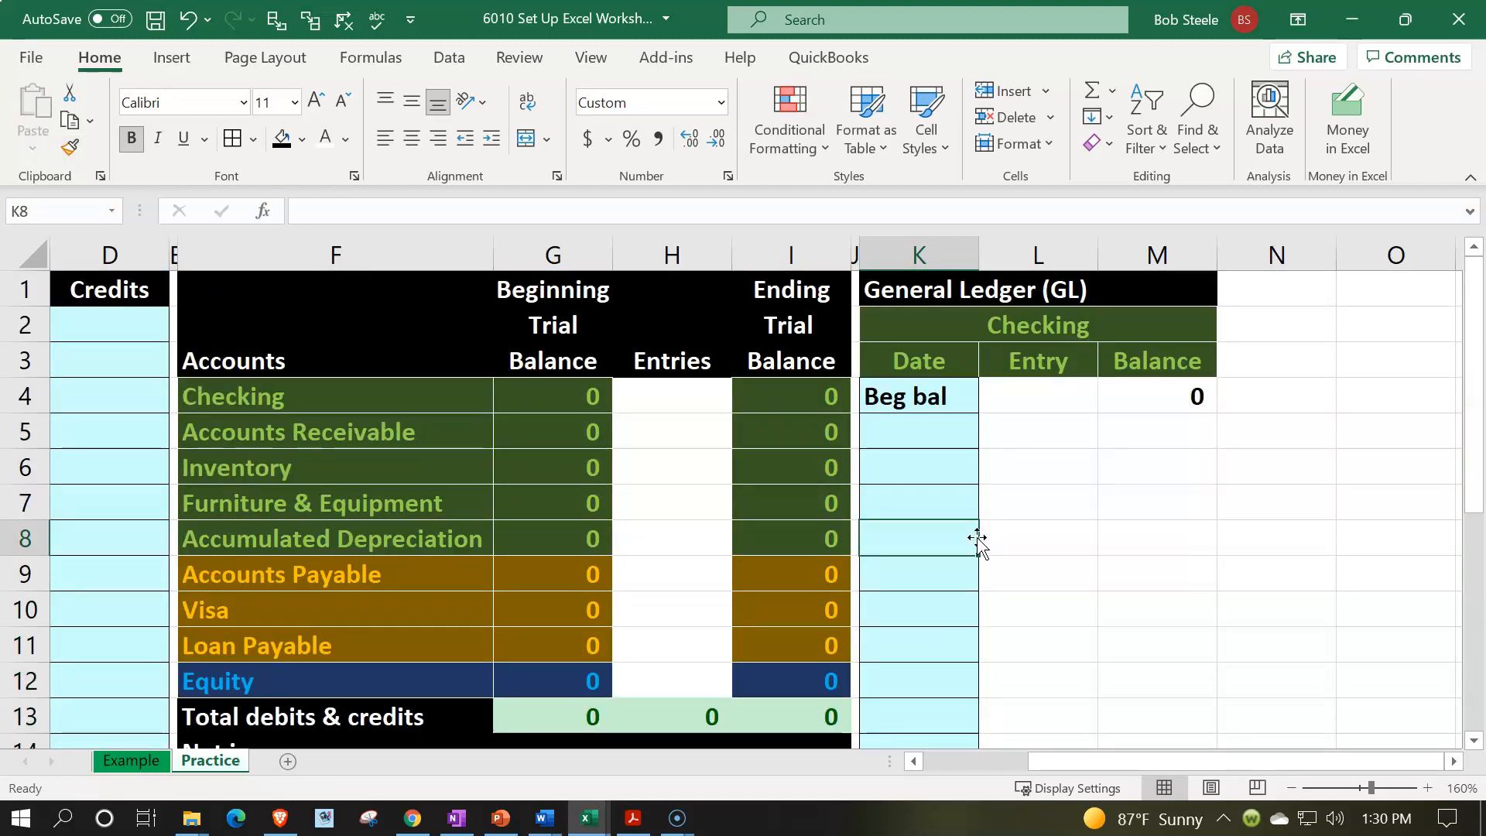
pyautogui.scroll(-4, 976, 539)
pyautogui.scroll(3, 977, 540)
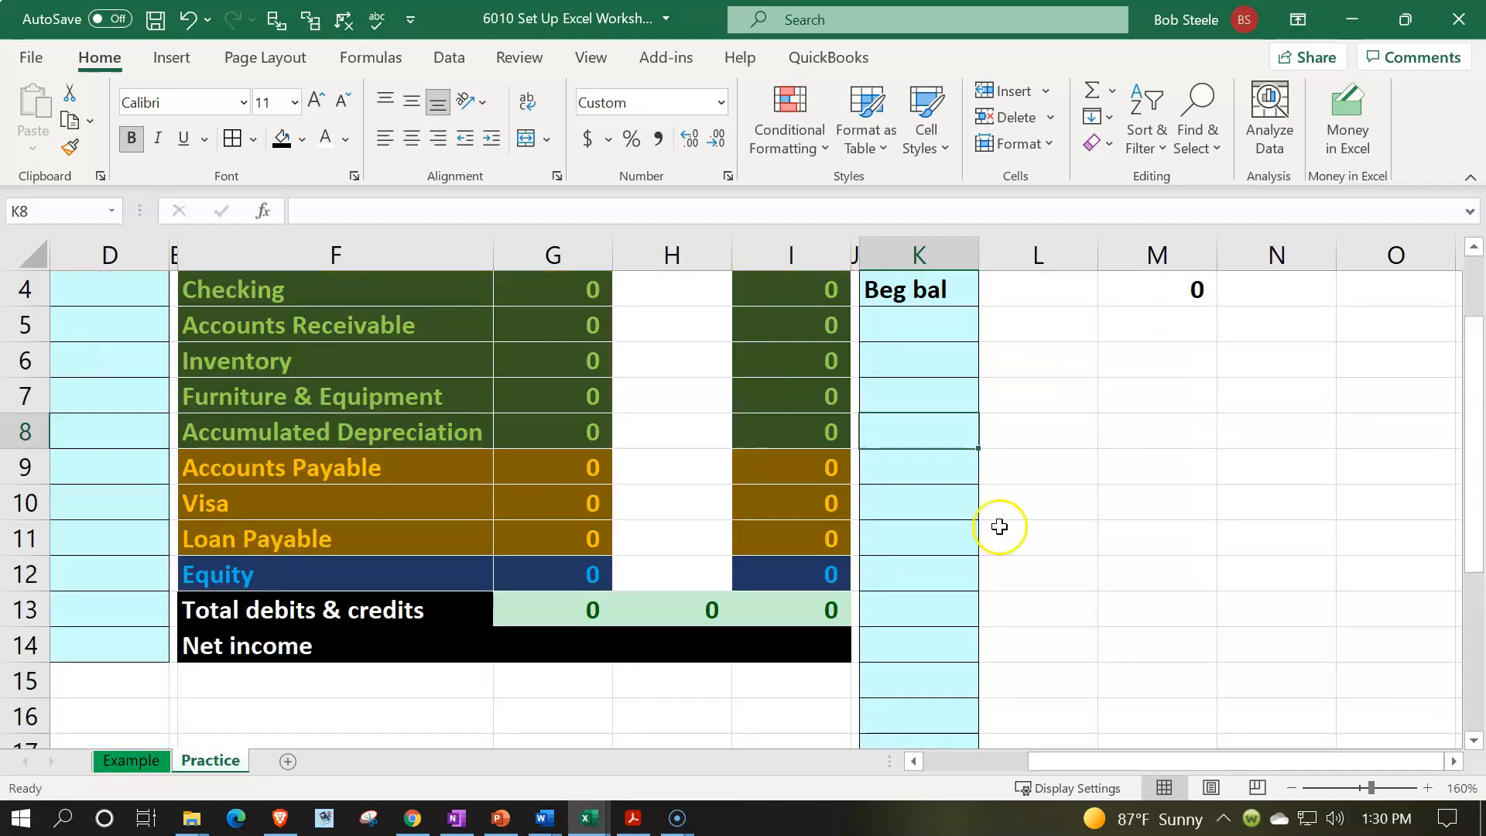
pyautogui.scroll(1, 999, 526)
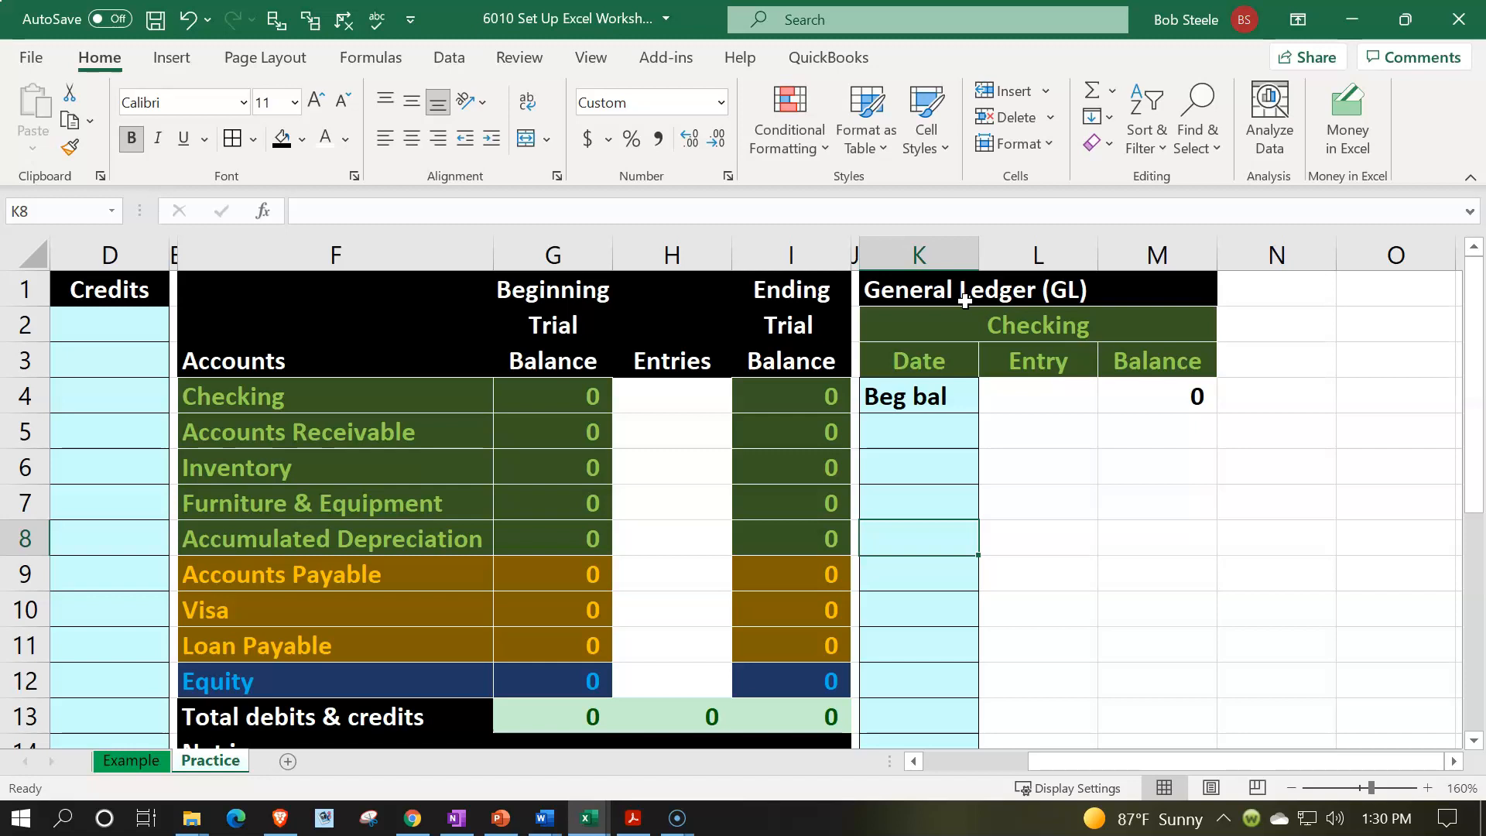
# Fill the Entry and Balance cells L4:M24 with the same light blue custom color as the Date column.
pyautogui.click(1273, 319)
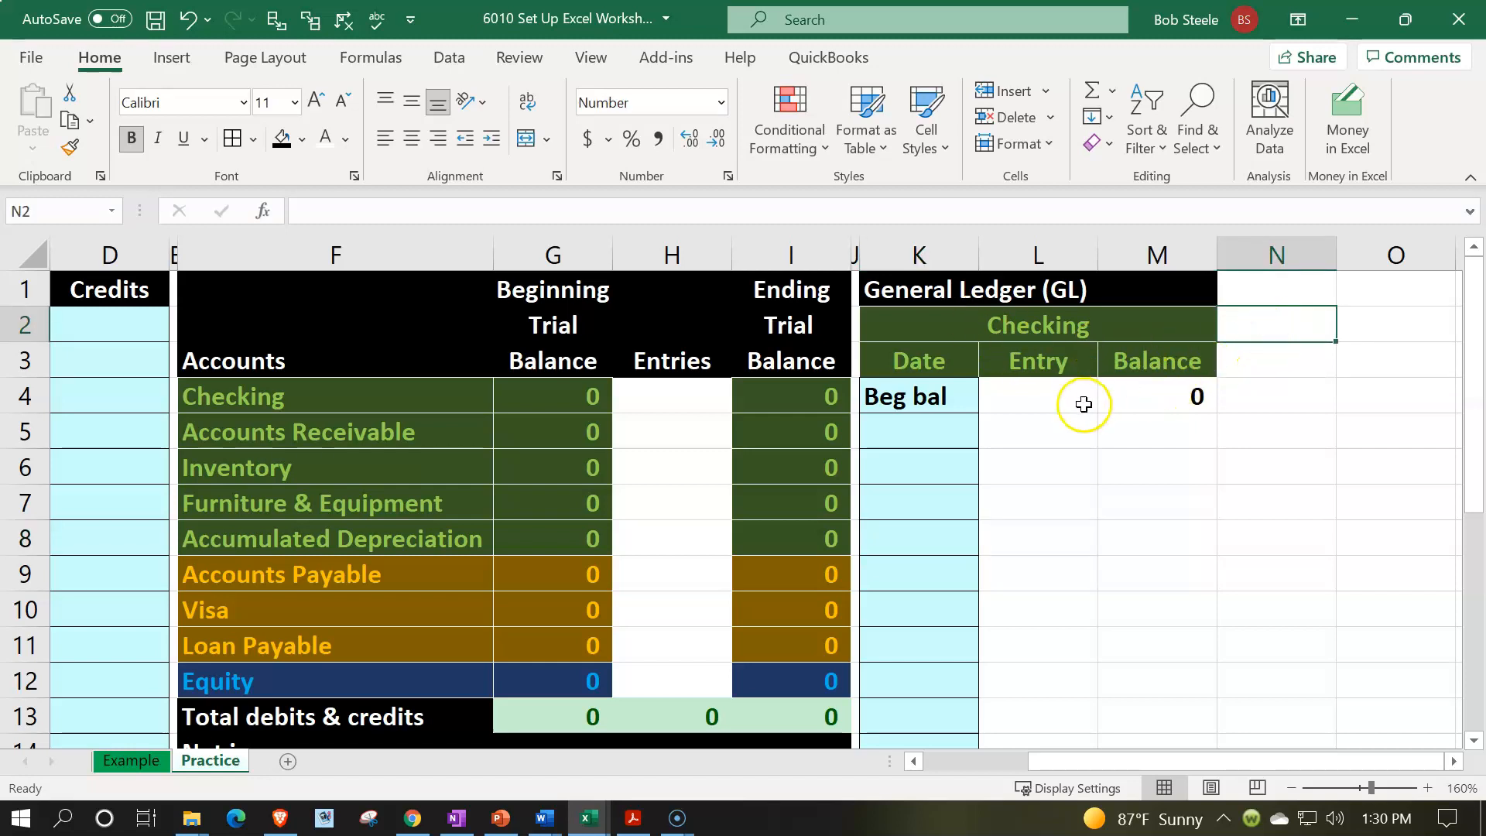
pyautogui.moveTo(1072, 402); pyautogui.dragTo(1135, 695)
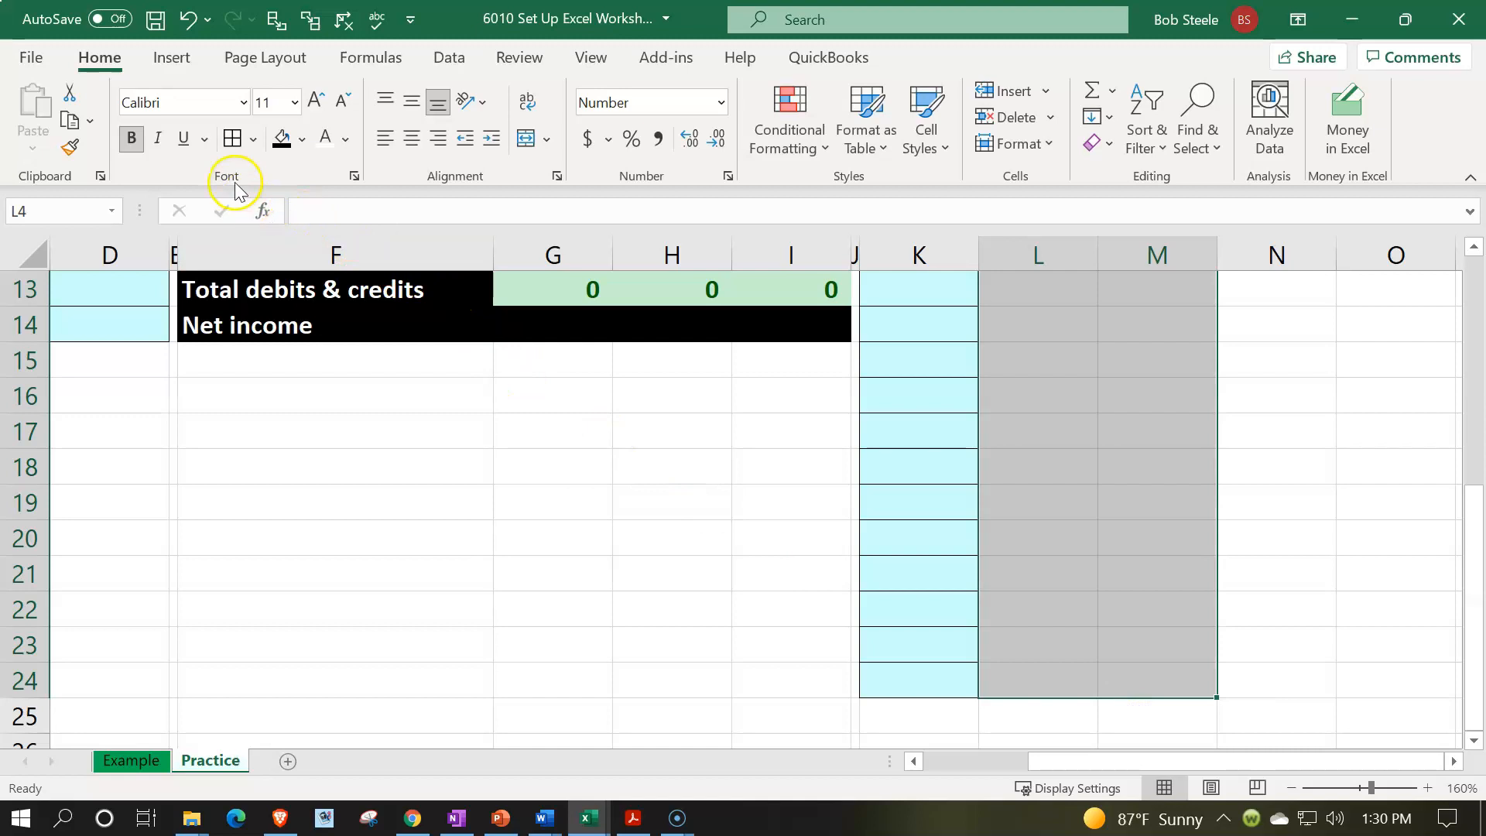
pyautogui.click(307, 142)
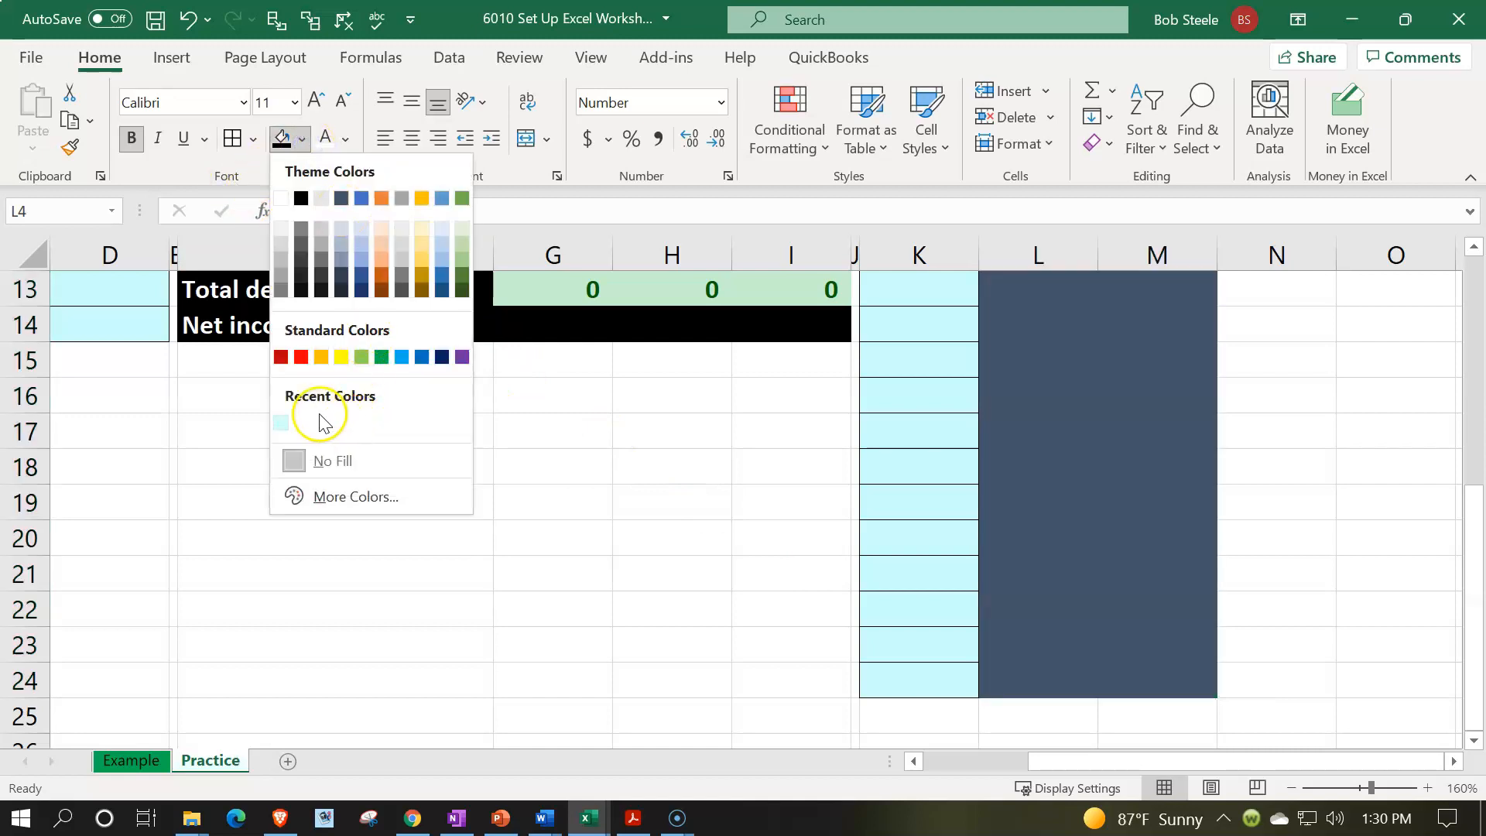
pyautogui.click(348, 504)
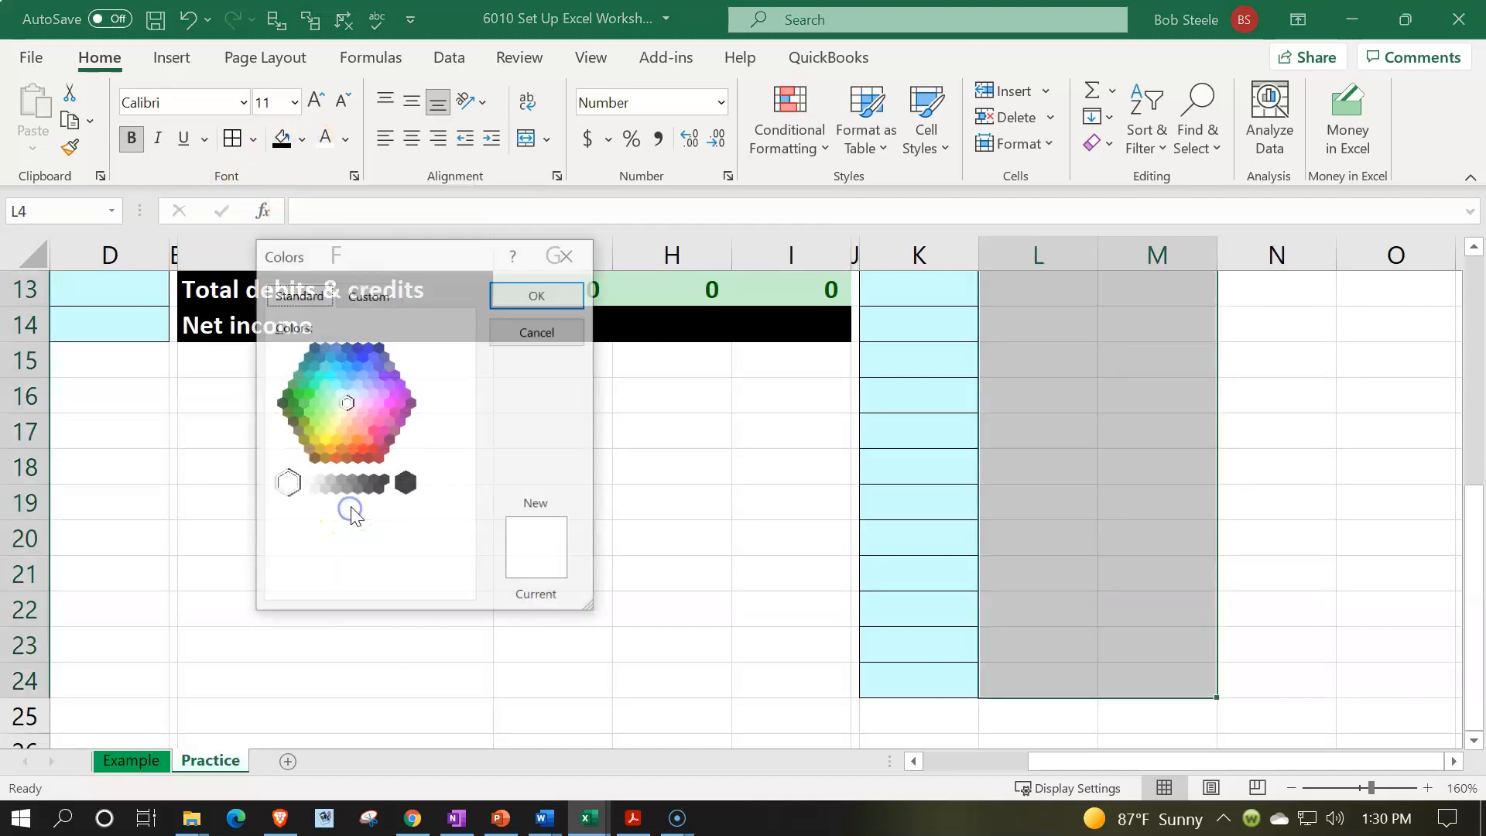
pyautogui.click(341, 393)
pyautogui.click(528, 297)
pyautogui.scroll(4, 531, 294)
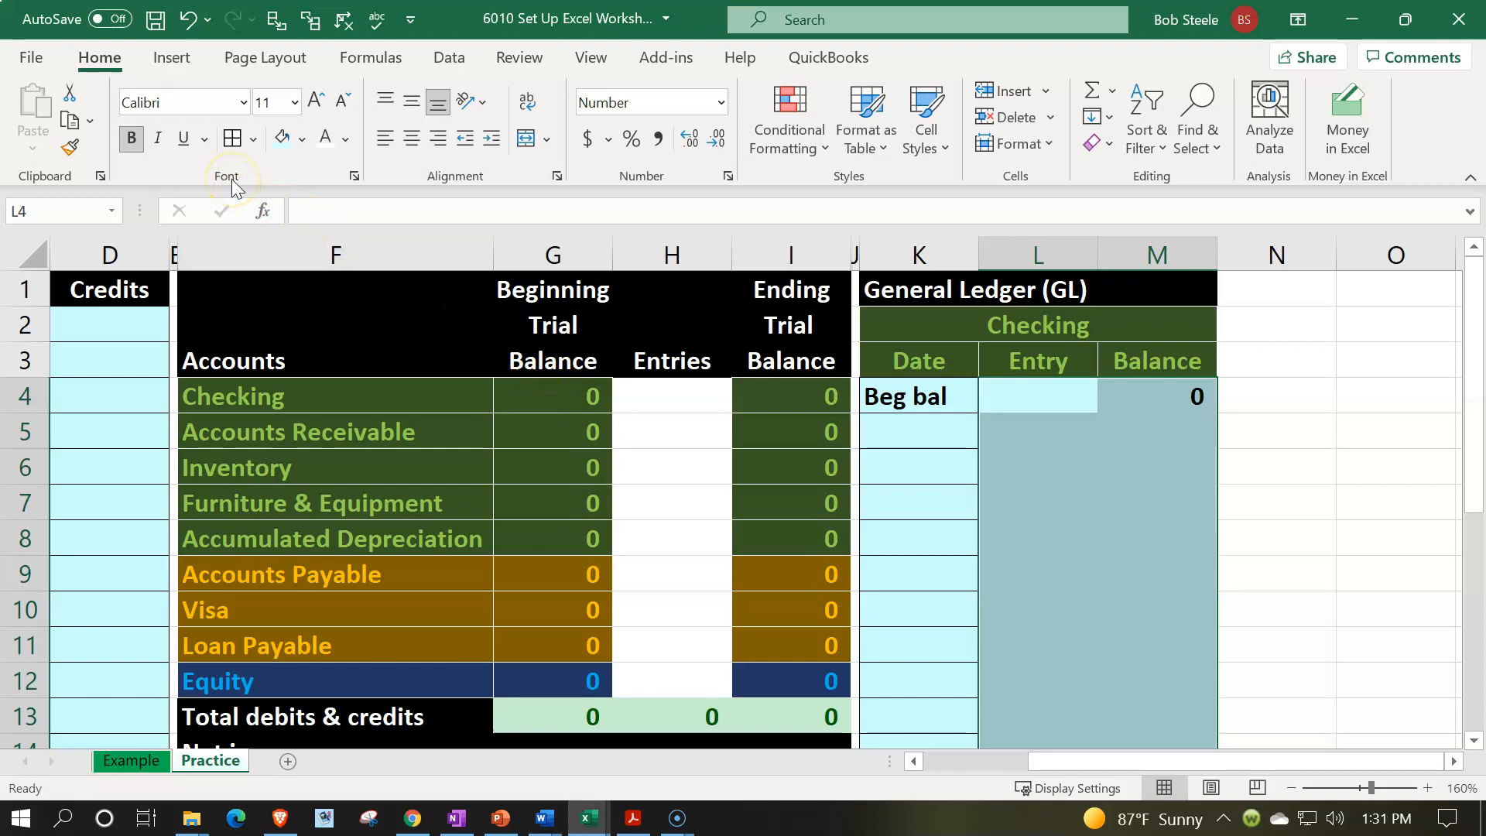
# Apply all borders to the Entry and Balance cells L4:M24.
pyautogui.click(230, 139)
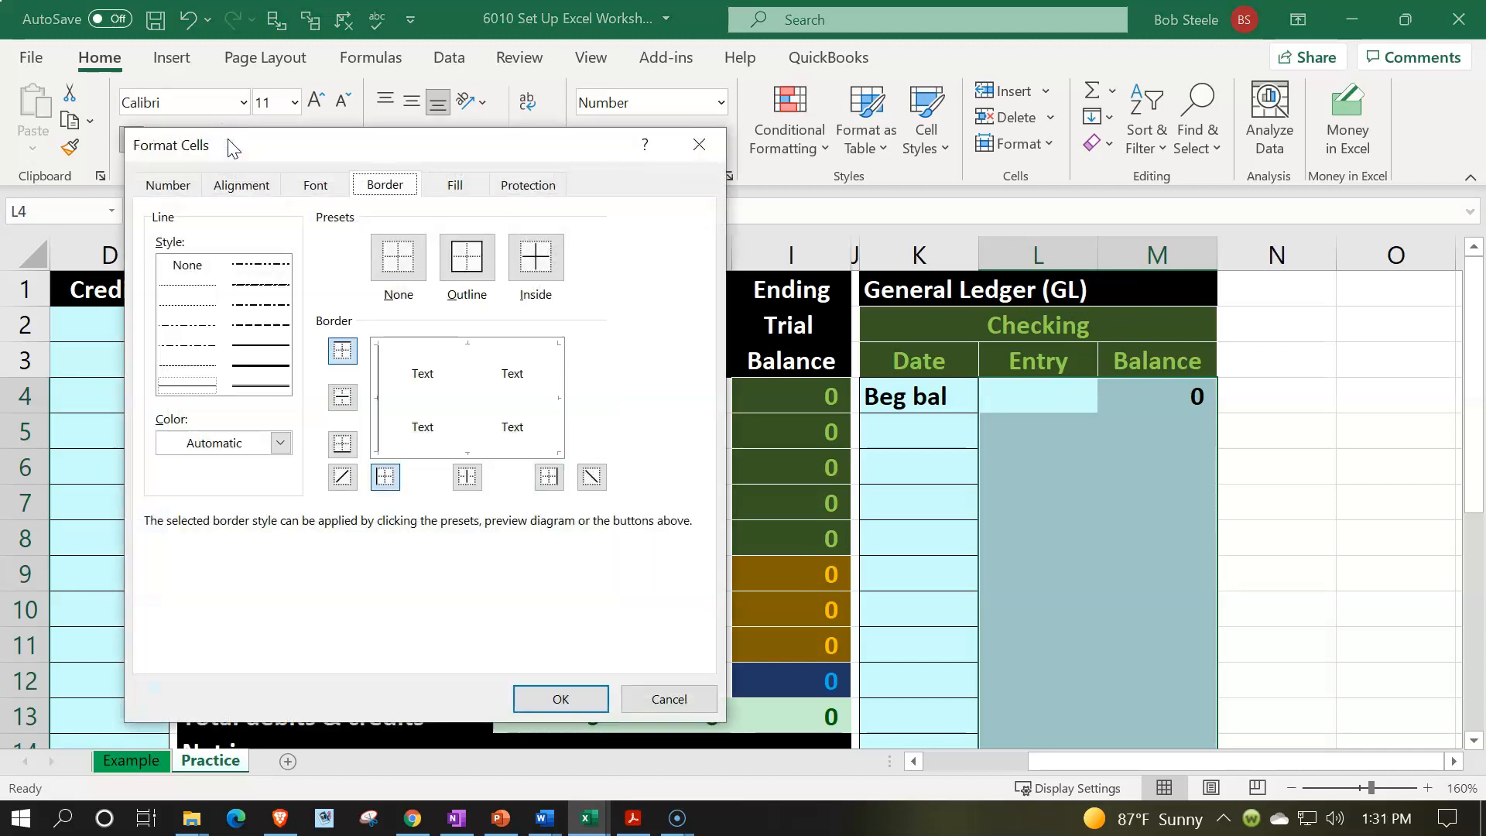
pyautogui.click(700, 144)
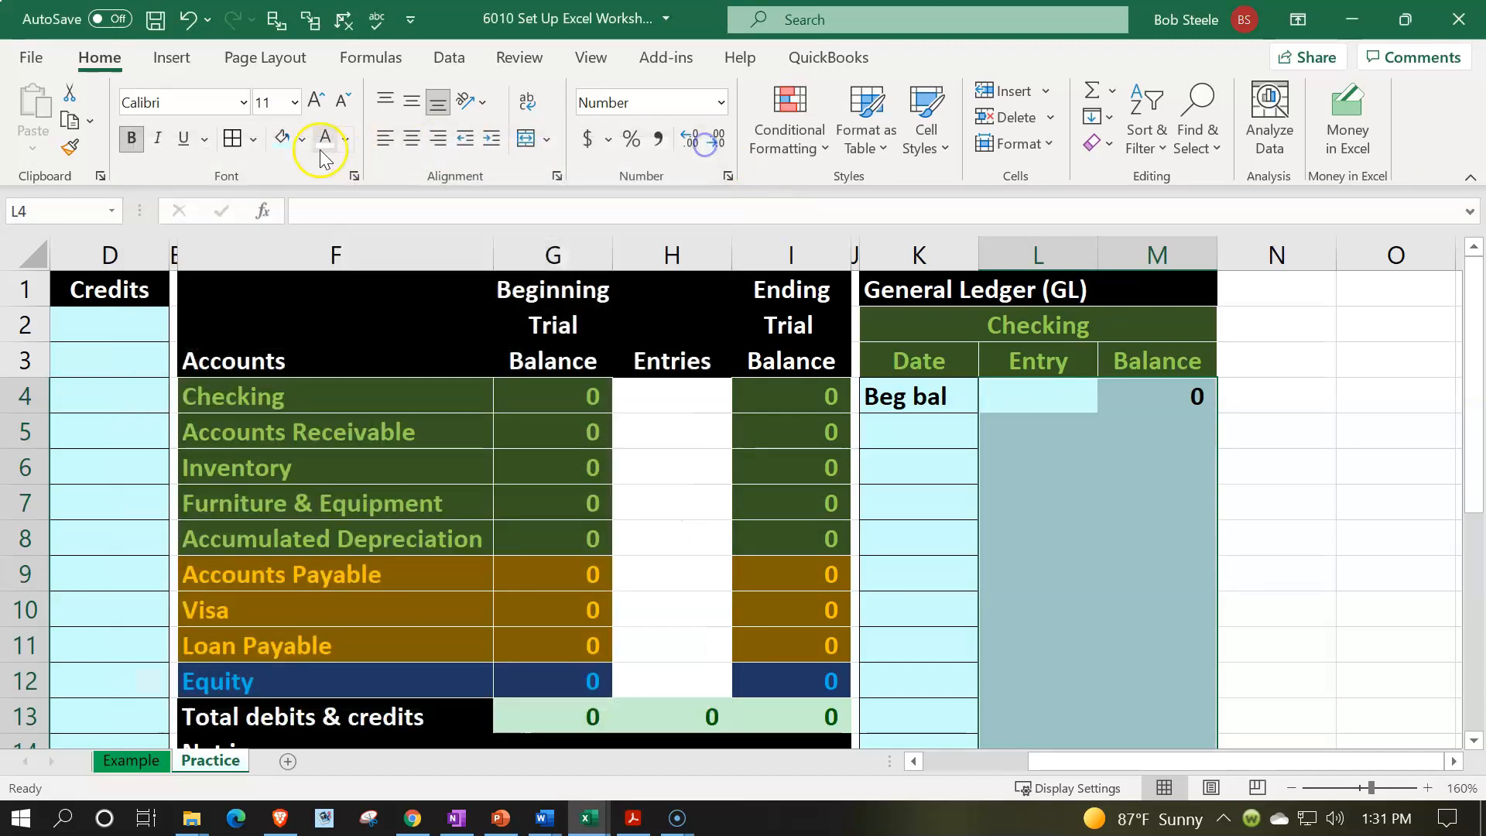
pyautogui.click(253, 145)
pyautogui.click(282, 379)
pyautogui.click(1020, 549)
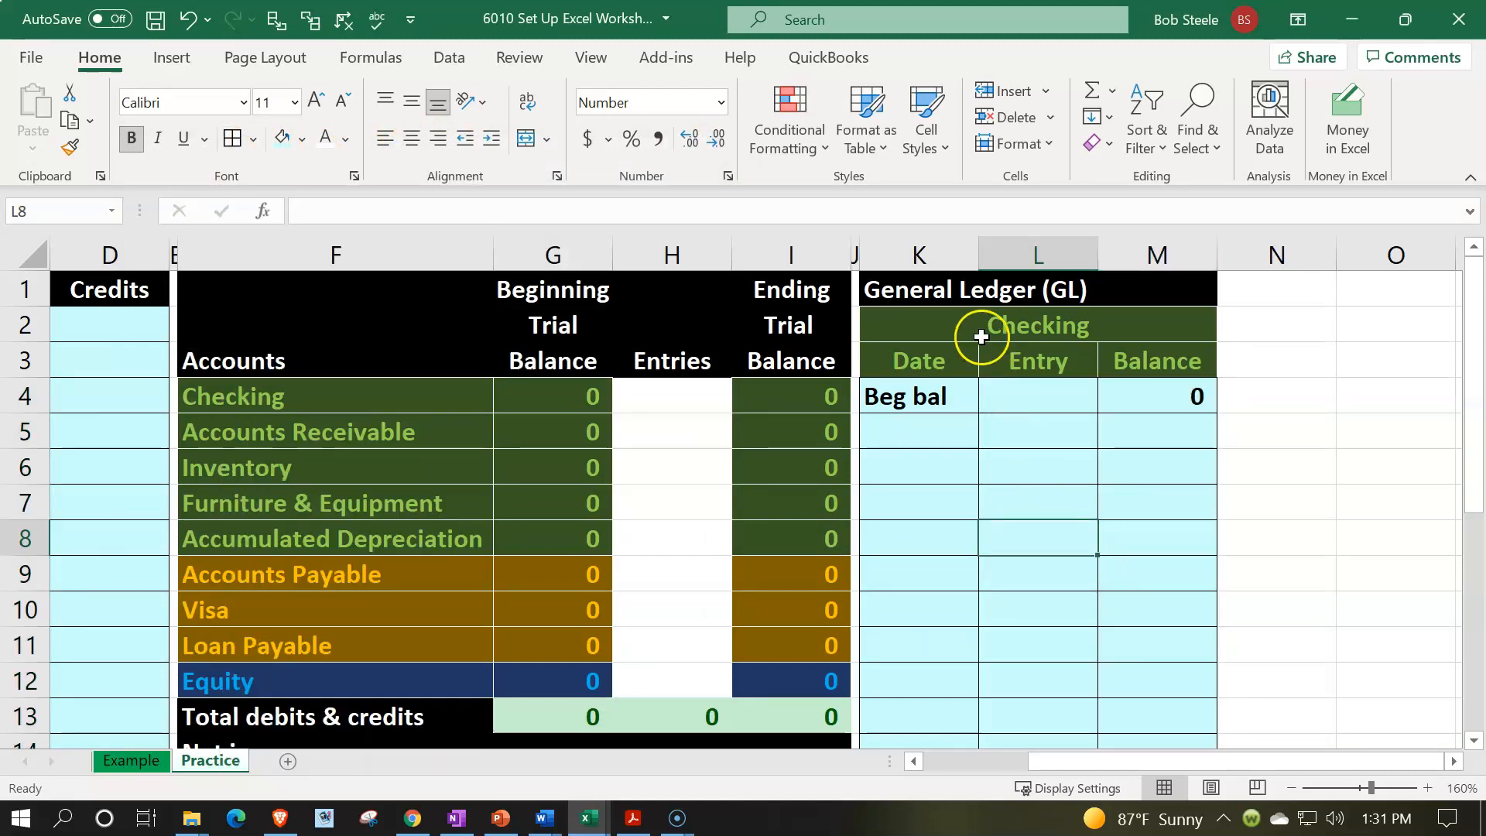
# Narrow columns K through M equally to fit the Checking ledger's headings closely.
pyautogui.moveTo(959, 252); pyautogui.dragTo(1206, 255)
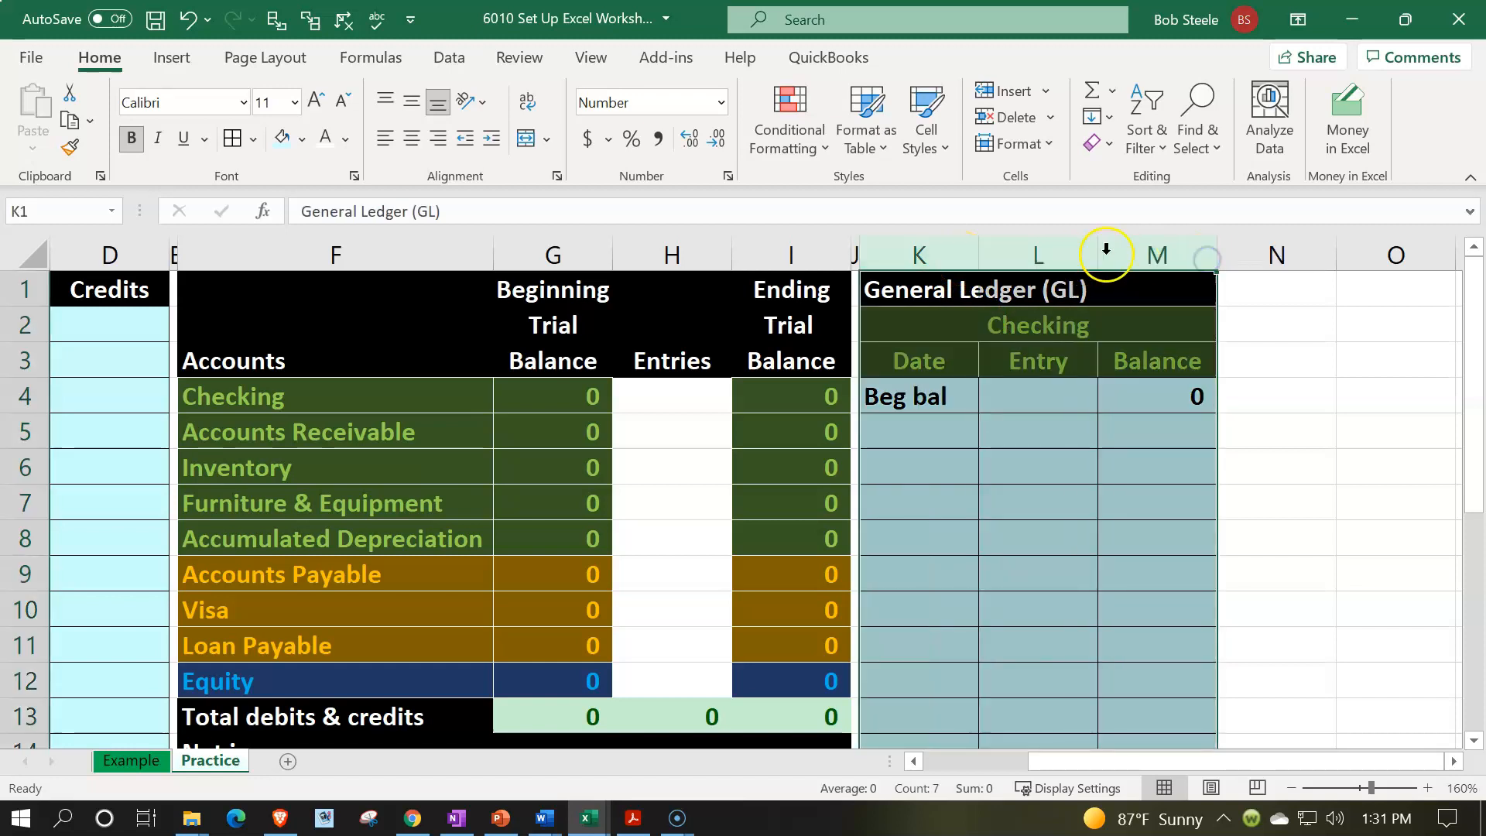
pyautogui.moveTo(1098, 253); pyautogui.dragTo(1079, 252)
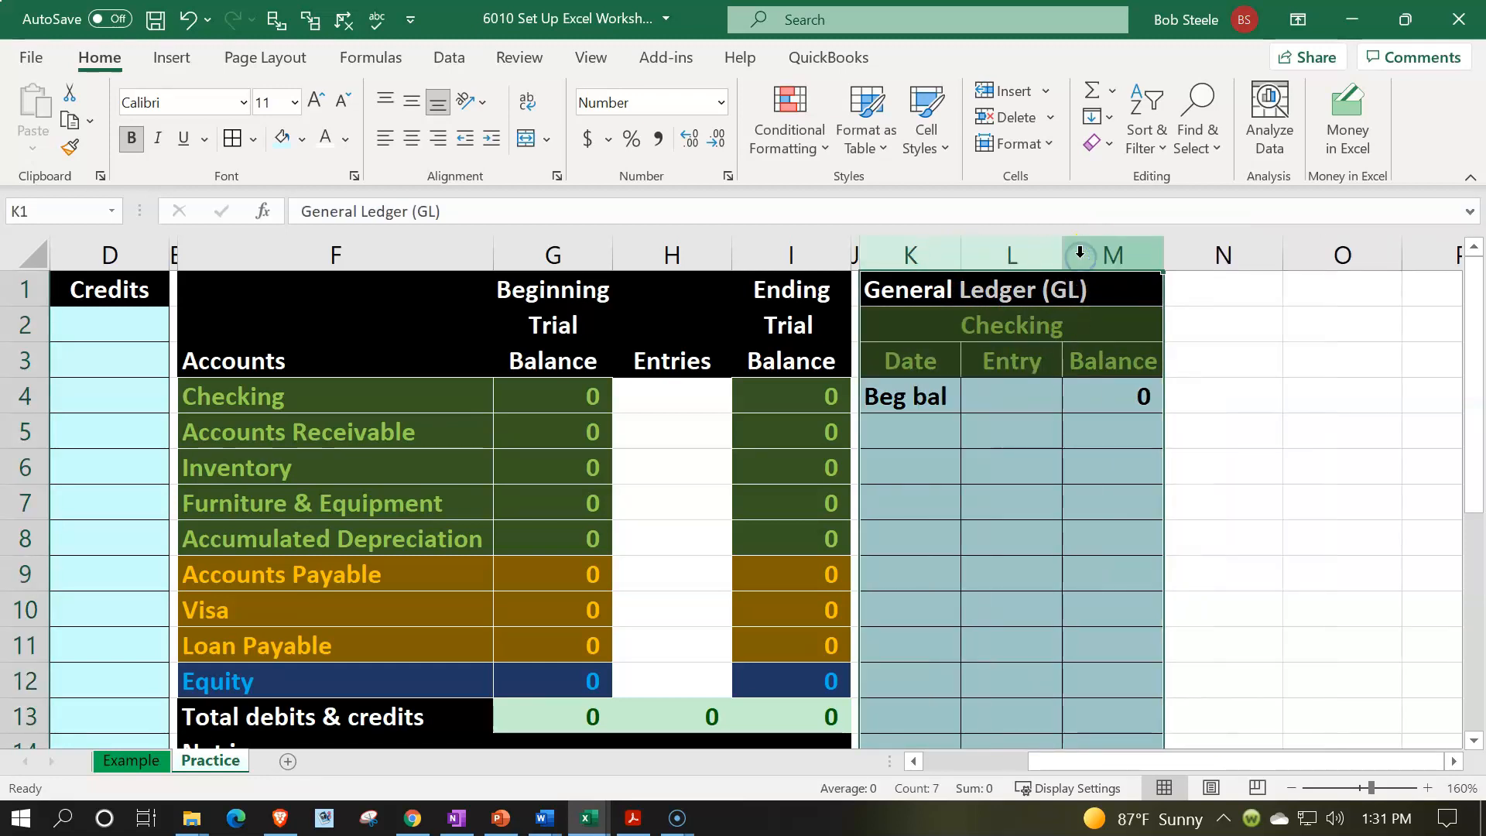
pyautogui.click(1062, 253)
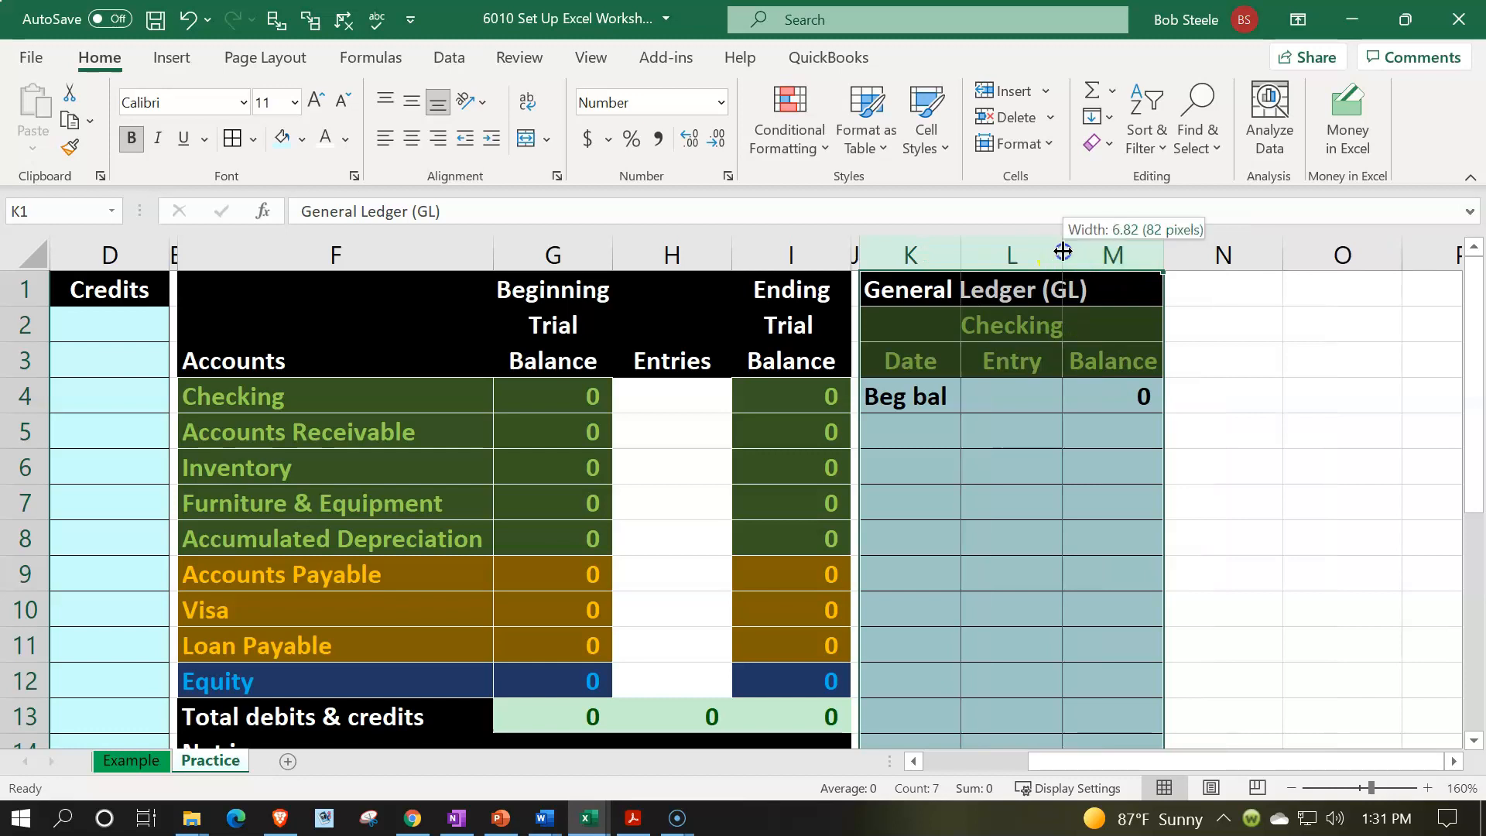
pyautogui.moveTo(1061, 253); pyautogui.dragTo(1056, 255)
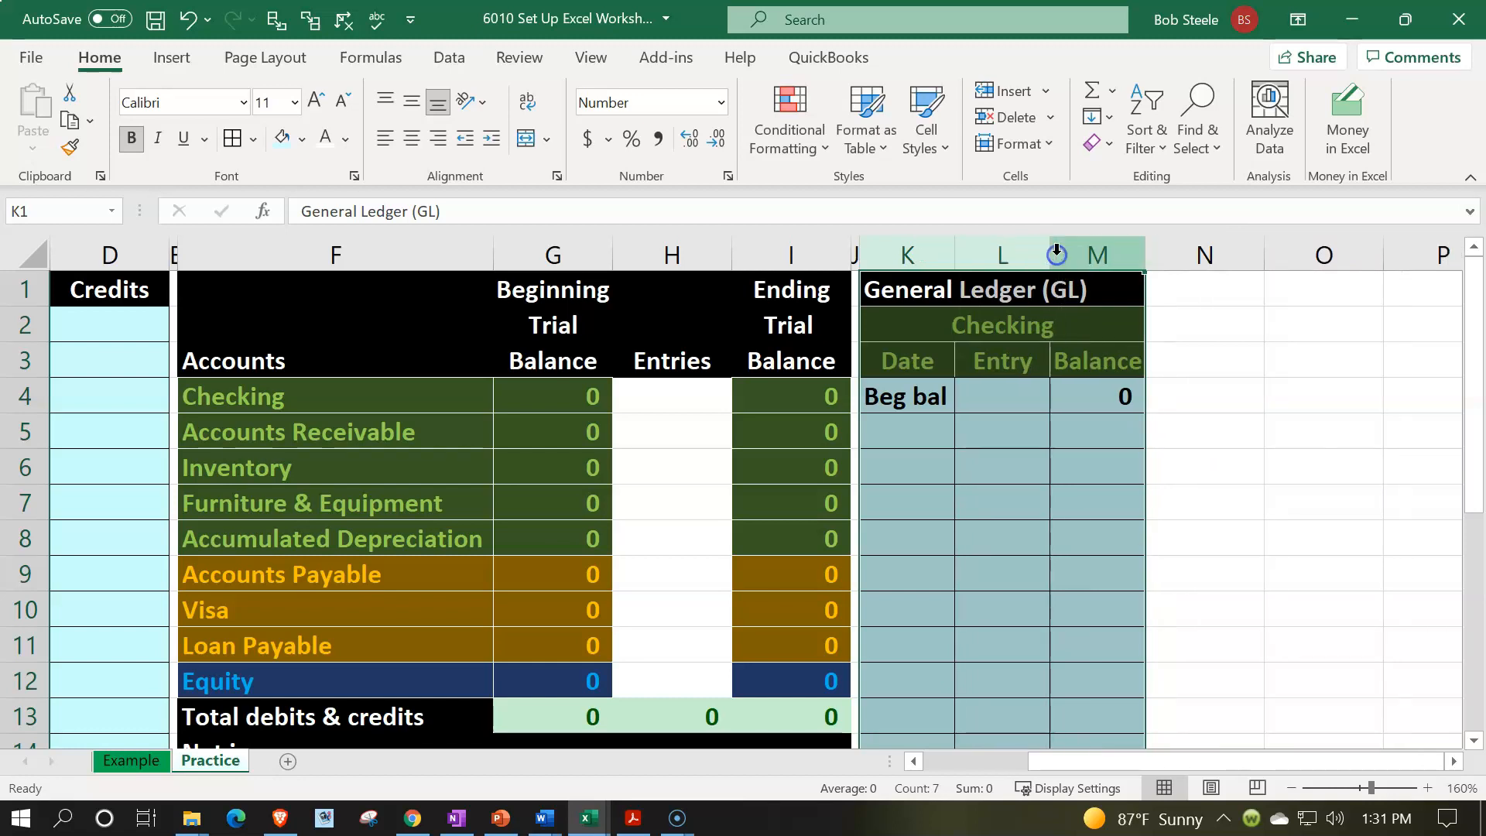
pyautogui.click(1024, 393)
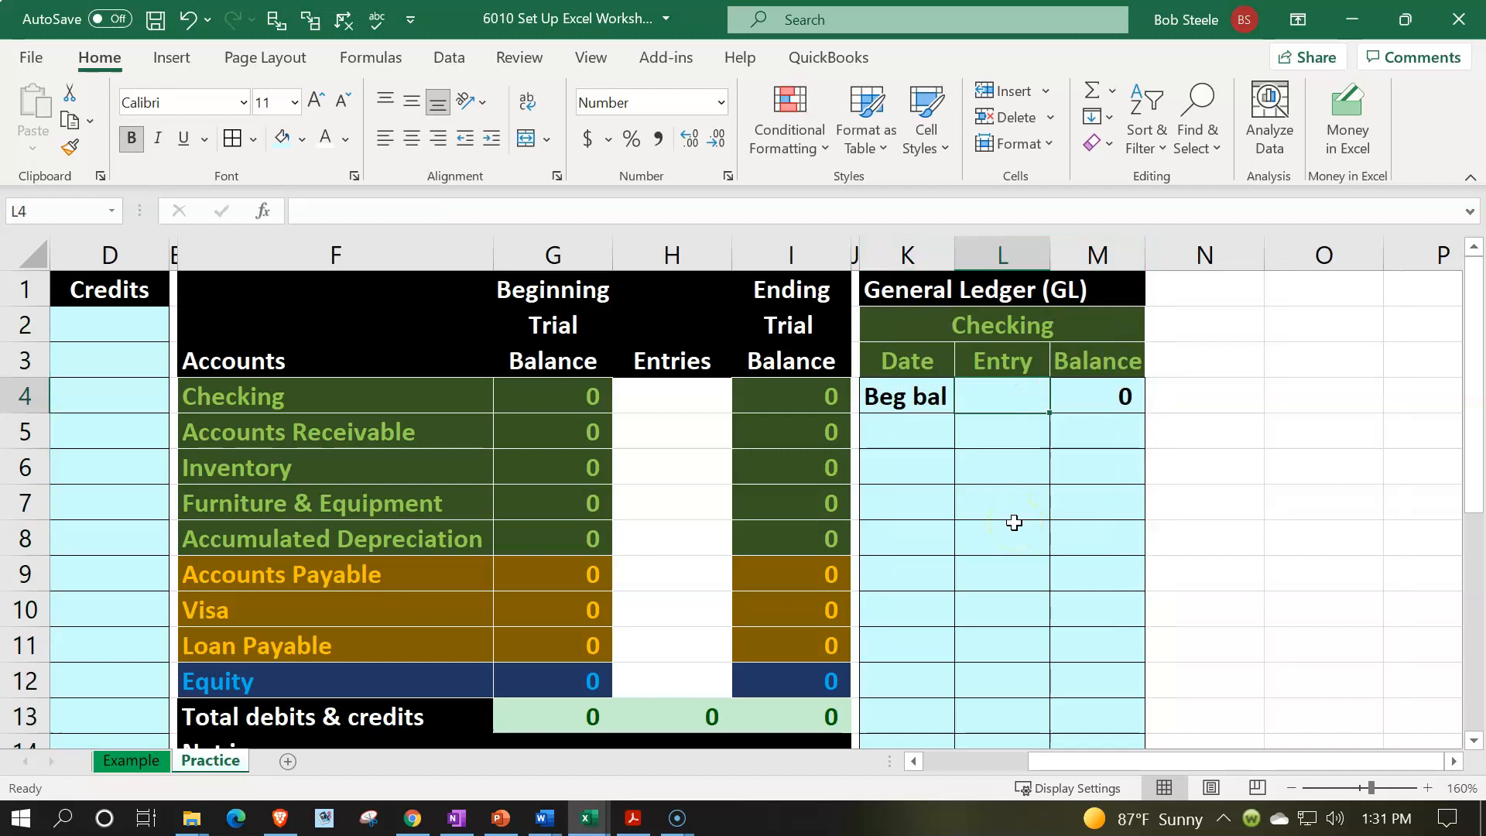
# Copy columns J through M, including the narrow spacer column, and paste them starting at cell N1 for a second ledger.
pyautogui.moveTo(906, 327); pyautogui.dragTo(1124, 670)
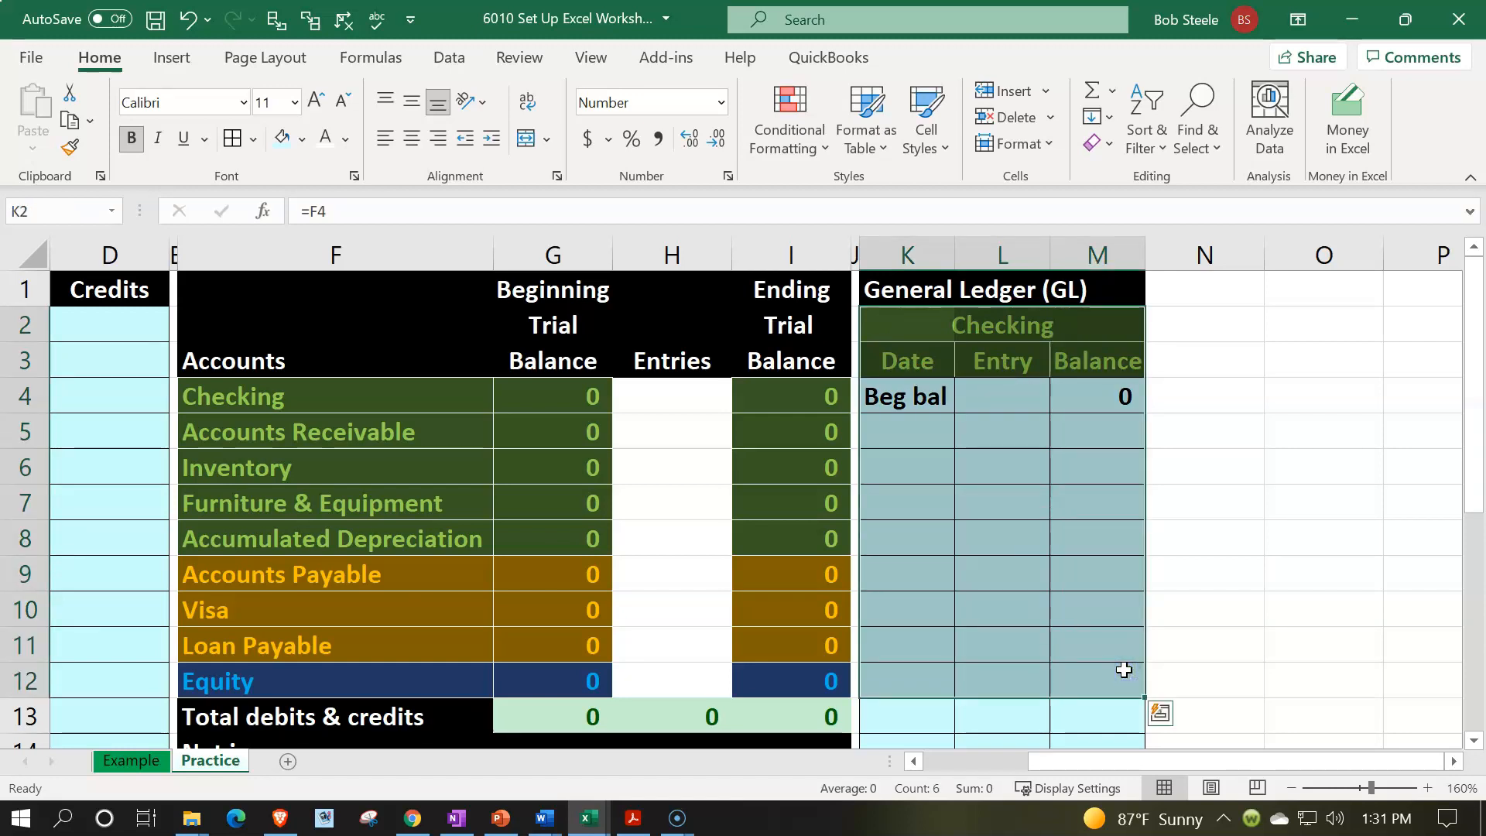
pyautogui.hotkey('ctrl', 'c')
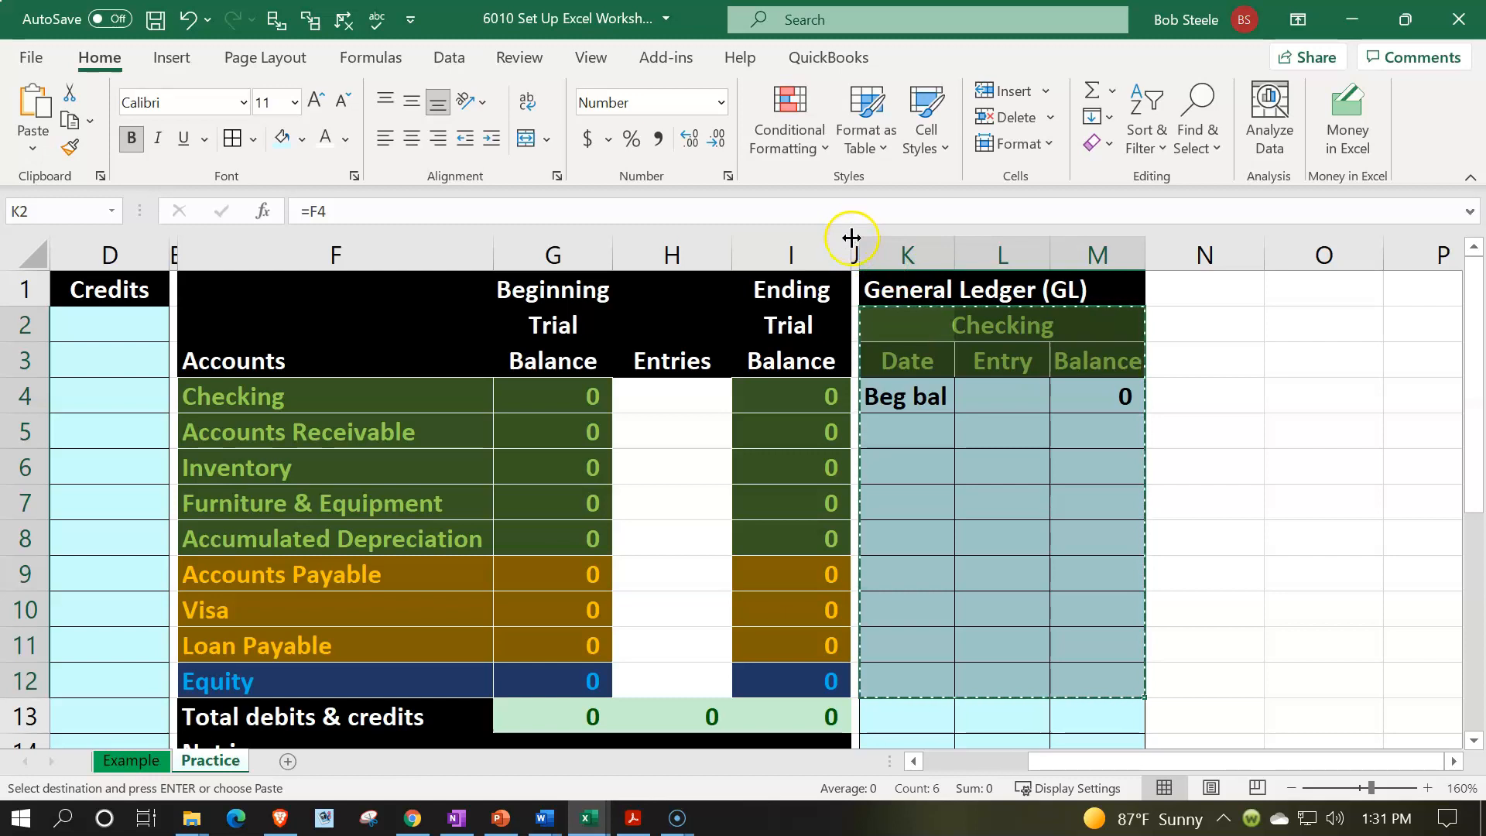
pyautogui.moveTo(855, 240); pyautogui.dragTo(1071, 251)
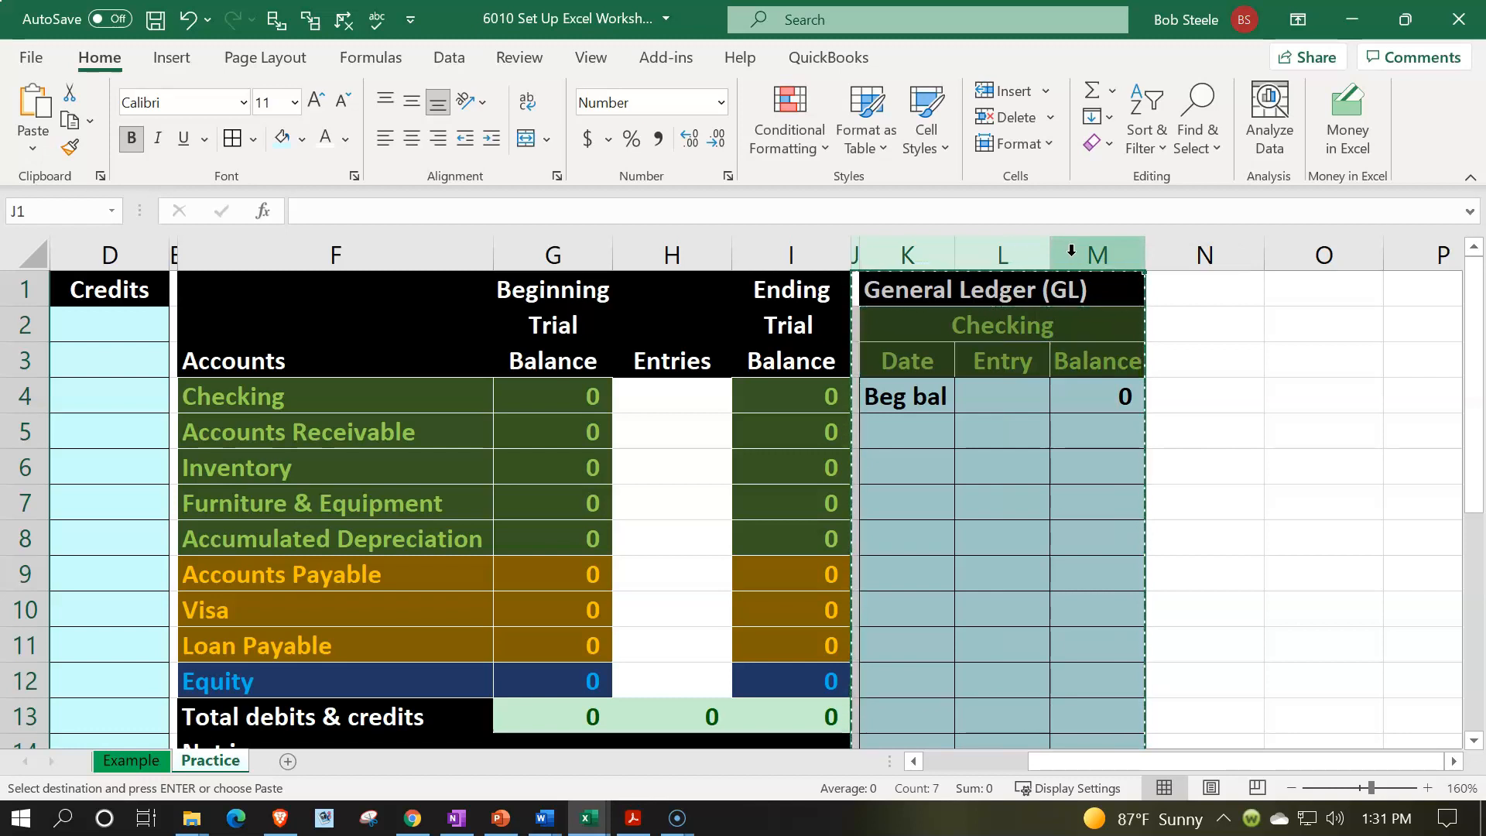
pyautogui.click(1249, 292)
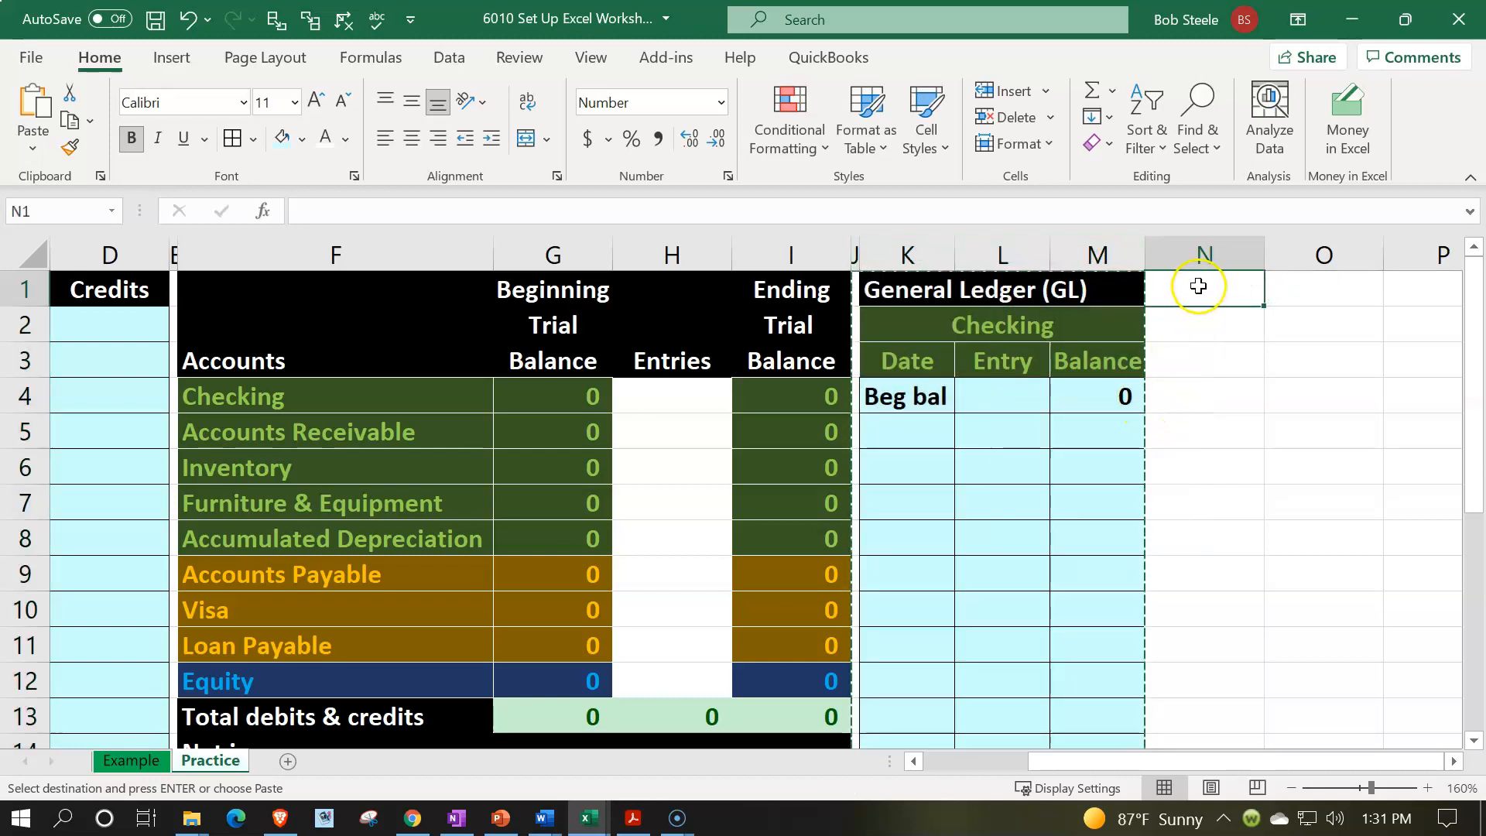
pyautogui.hotkey('ctrl', 'v')
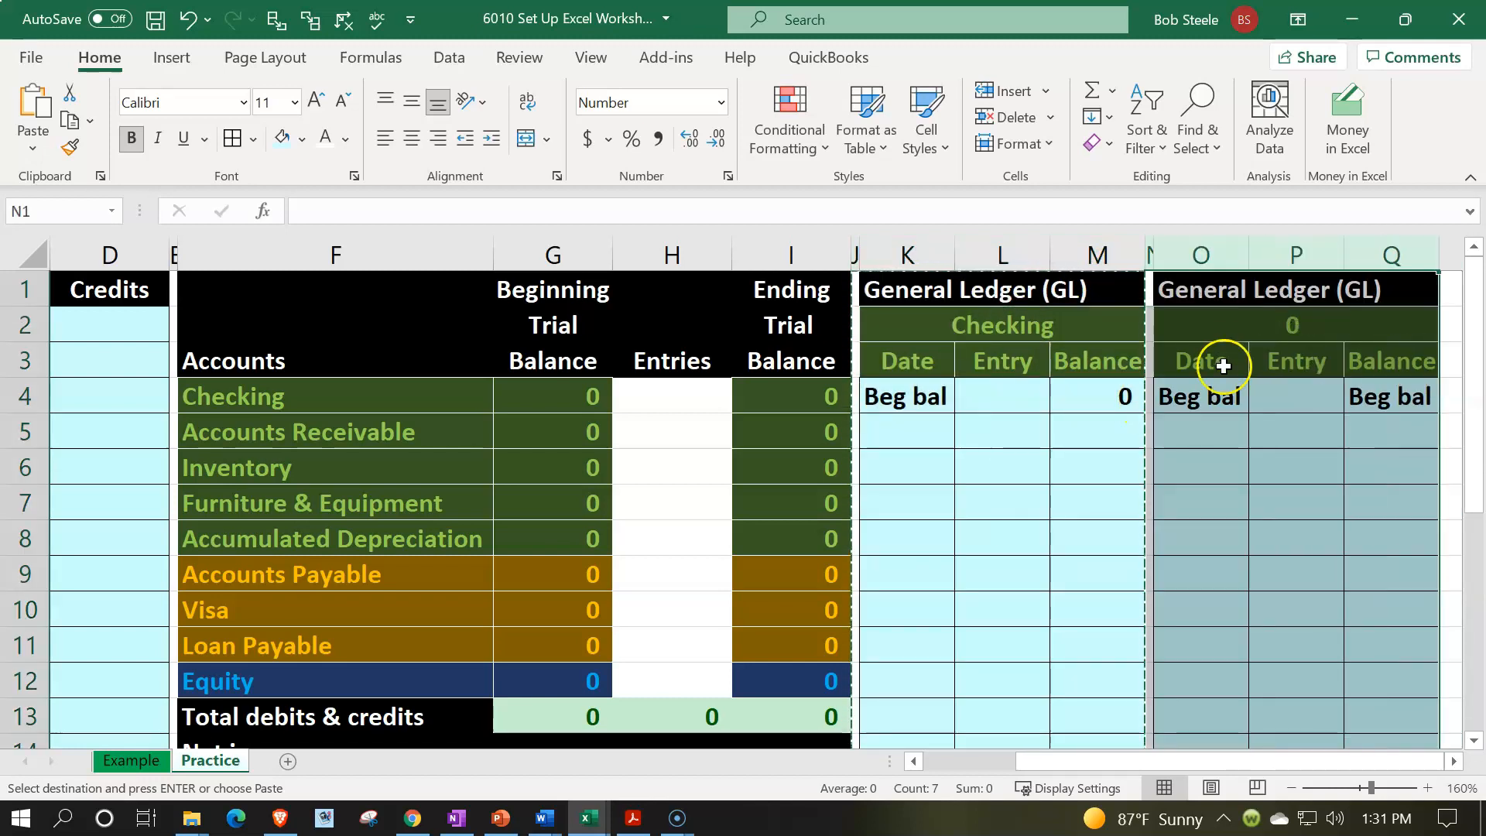
pyautogui.click(1224, 451)
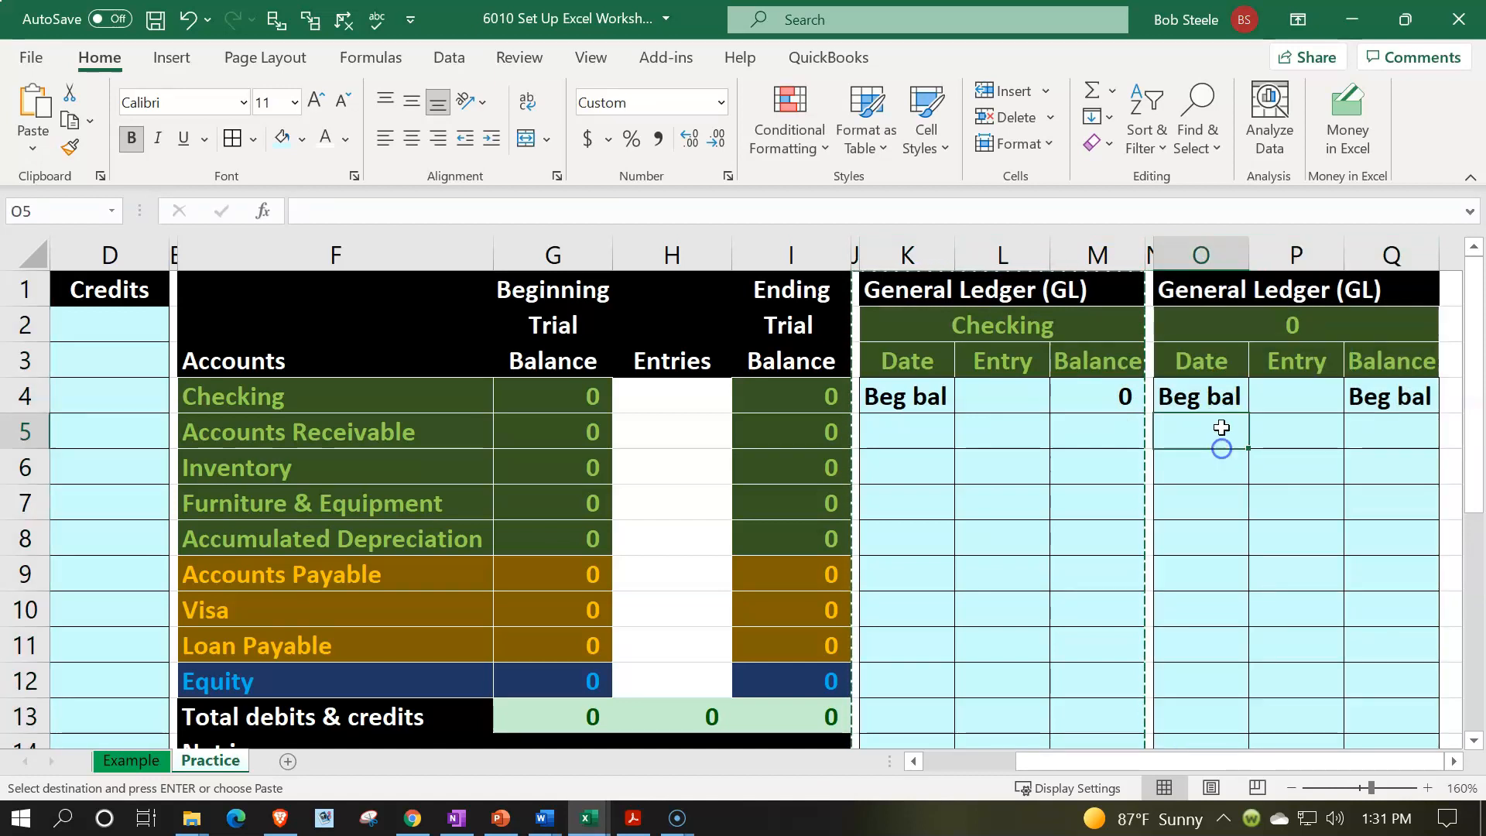
# Link the second ledger's heading in O2 to the trial balance's Accounts Receivable account name with the formula =F5.
pyautogui.click(1200, 327)
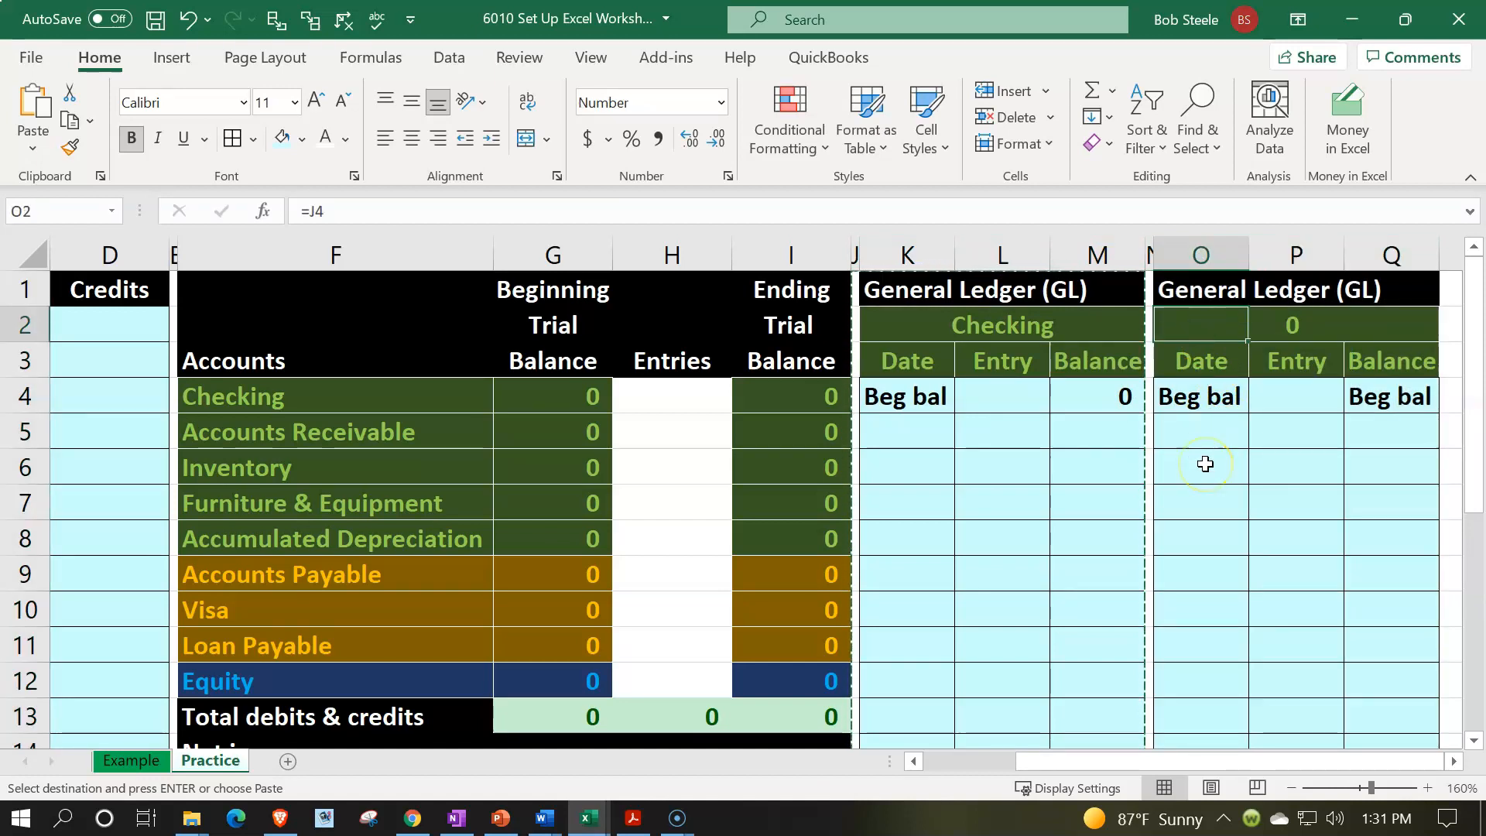
pyautogui.write('=')
pyautogui.press('Left')
pyautogui.press('Left')
pyautogui.press('Left')
pyautogui.press('Left')
pyautogui.press('Left')
pyautogui.press('Left')
pyautogui.press('Left')
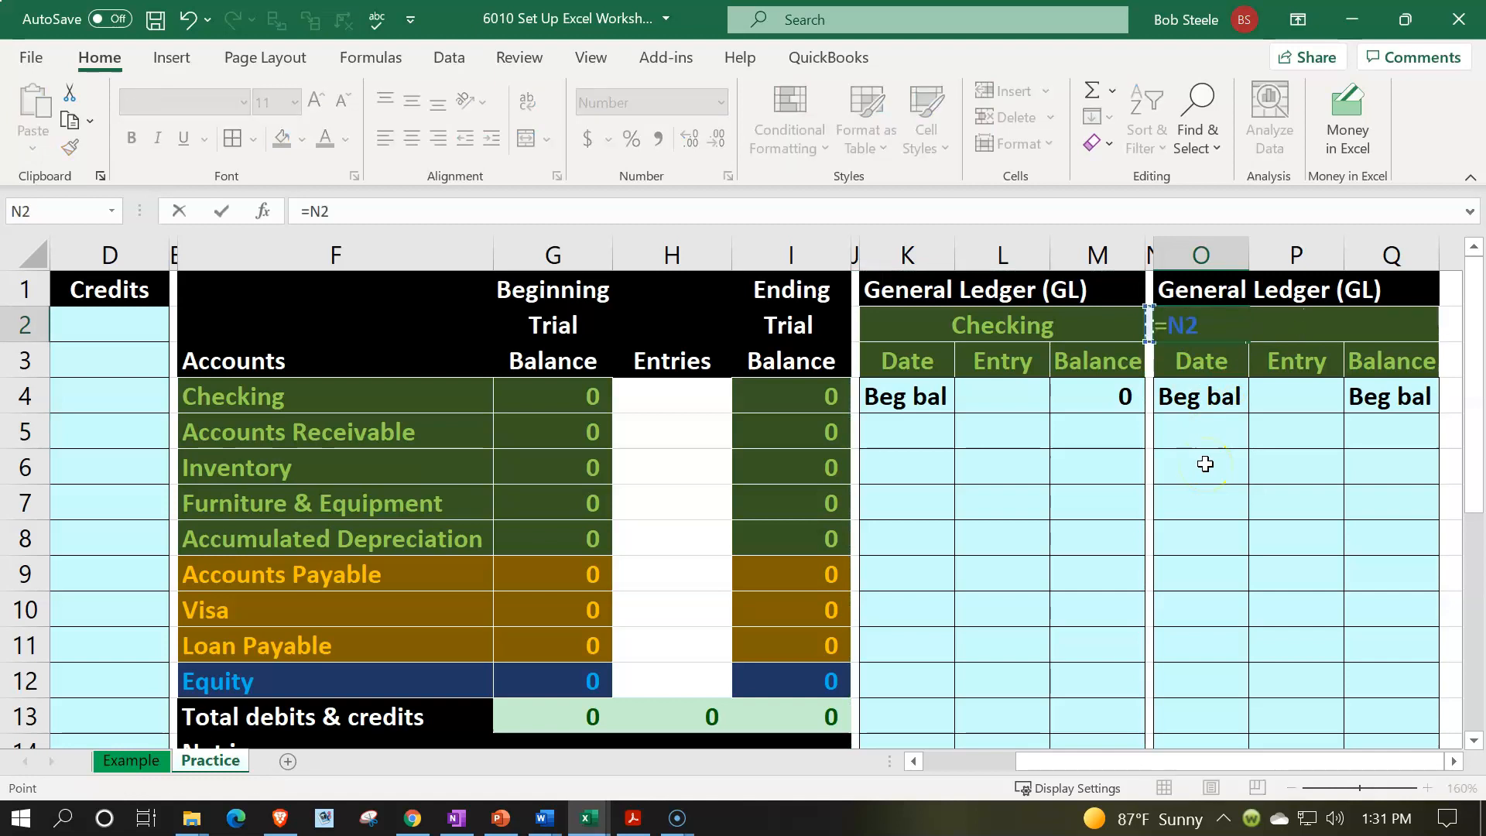
pyautogui.press('Left')
pyautogui.press('Left')
pyautogui.press('Down')
pyautogui.press('Down')
pyautogui.press('Down')
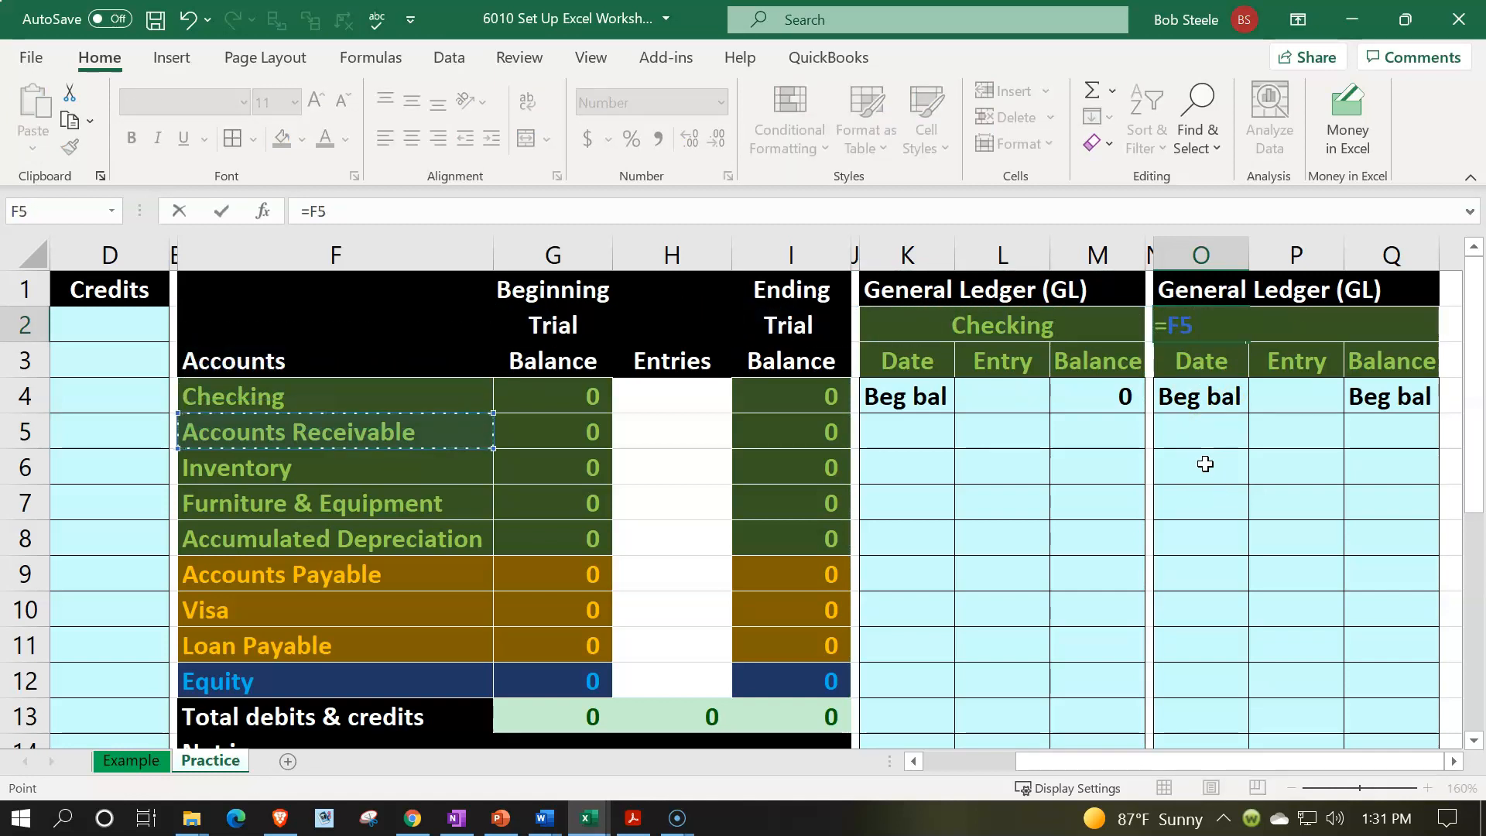
pyautogui.press('Return')
pyautogui.press('Right')
pyautogui.press('Right')
pyautogui.press('Right')
pyautogui.press('Left')
pyautogui.press('Left')
pyautogui.press('Left')
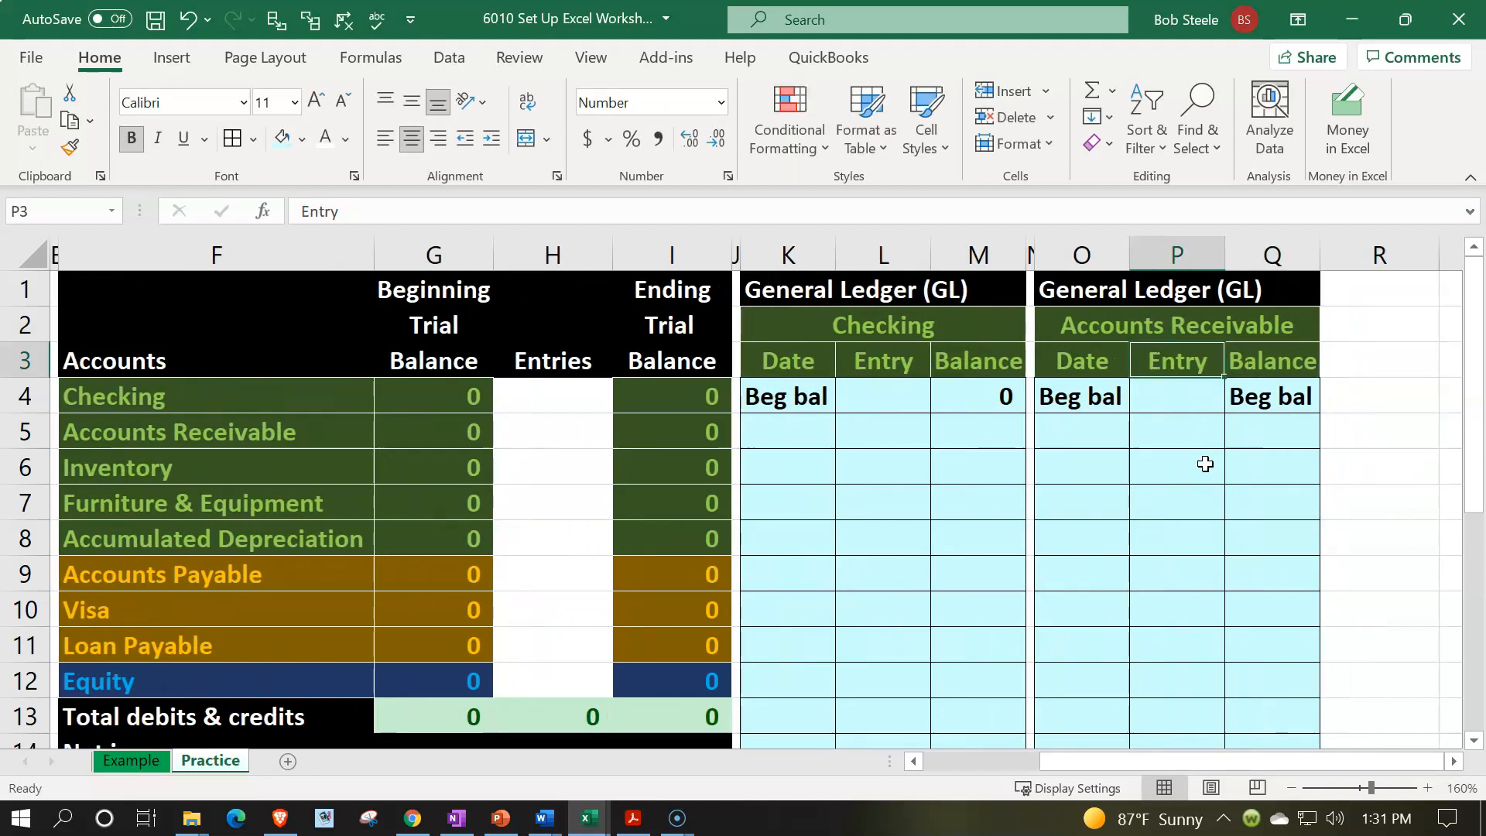
# Link the Accounts Receivable ledger's beginning balance in Q4 to that account's beginning trial balance amount with =G5.
pyautogui.press('Down')
pyautogui.press('Right')
pyautogui.press('Right')
pyautogui.write('=')
pyautogui.press('Left')
pyautogui.press('Left')
pyautogui.press('Left')
pyautogui.press('Left')
pyautogui.press('Left')
pyautogui.press('Left')
pyautogui.press('Left')
pyautogui.press('Left')
pyautogui.press('Left')
pyautogui.press('Left')
pyautogui.press('Down')
pyautogui.press('Return')
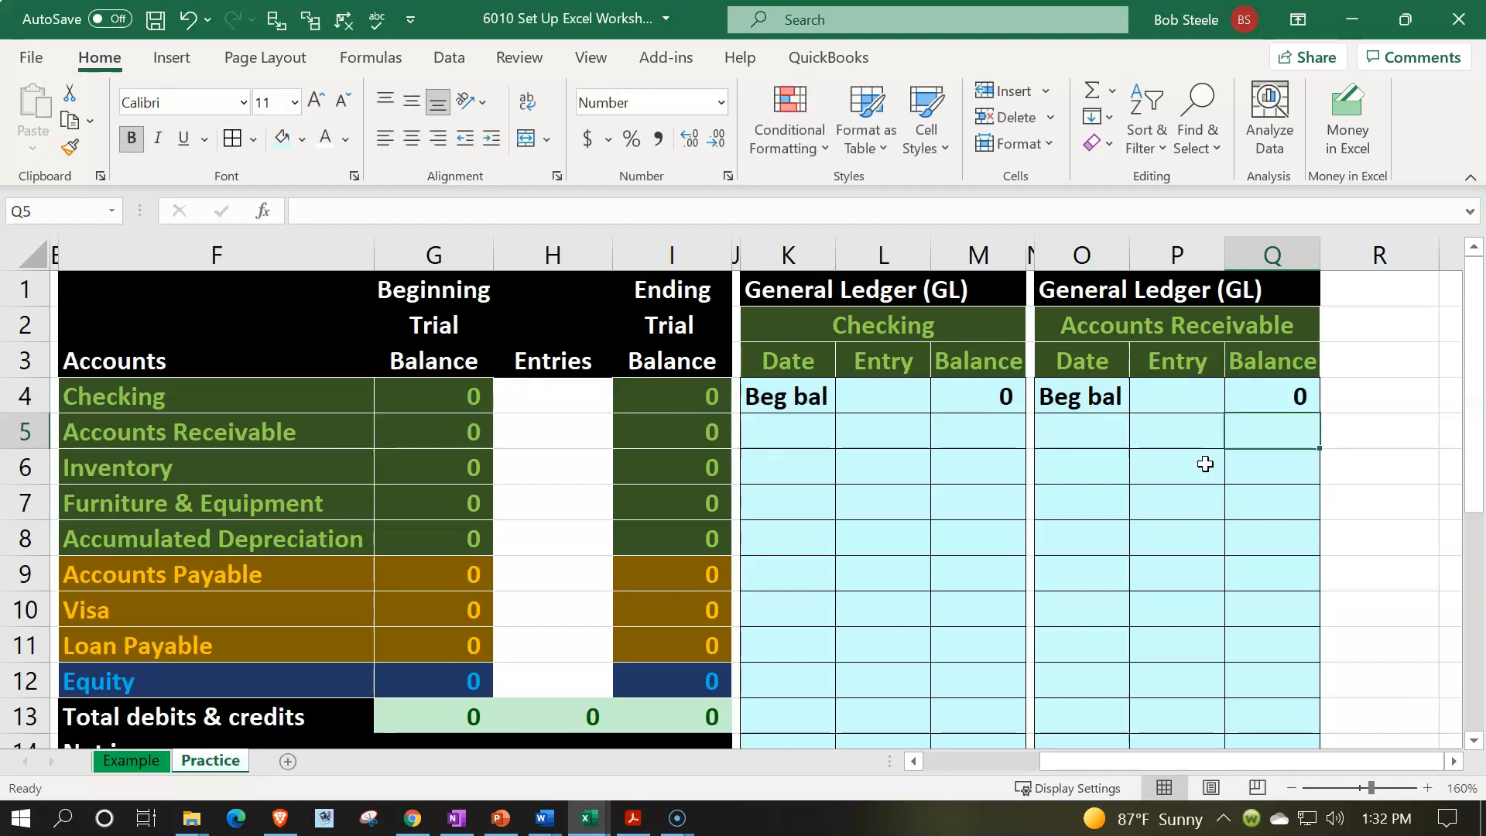
# Delete the Accounts Receivable ledger's surplus cells in columns O to Q from row 13 down to row 26, shifting cells up.
pyautogui.scroll(-2, 1204, 464)
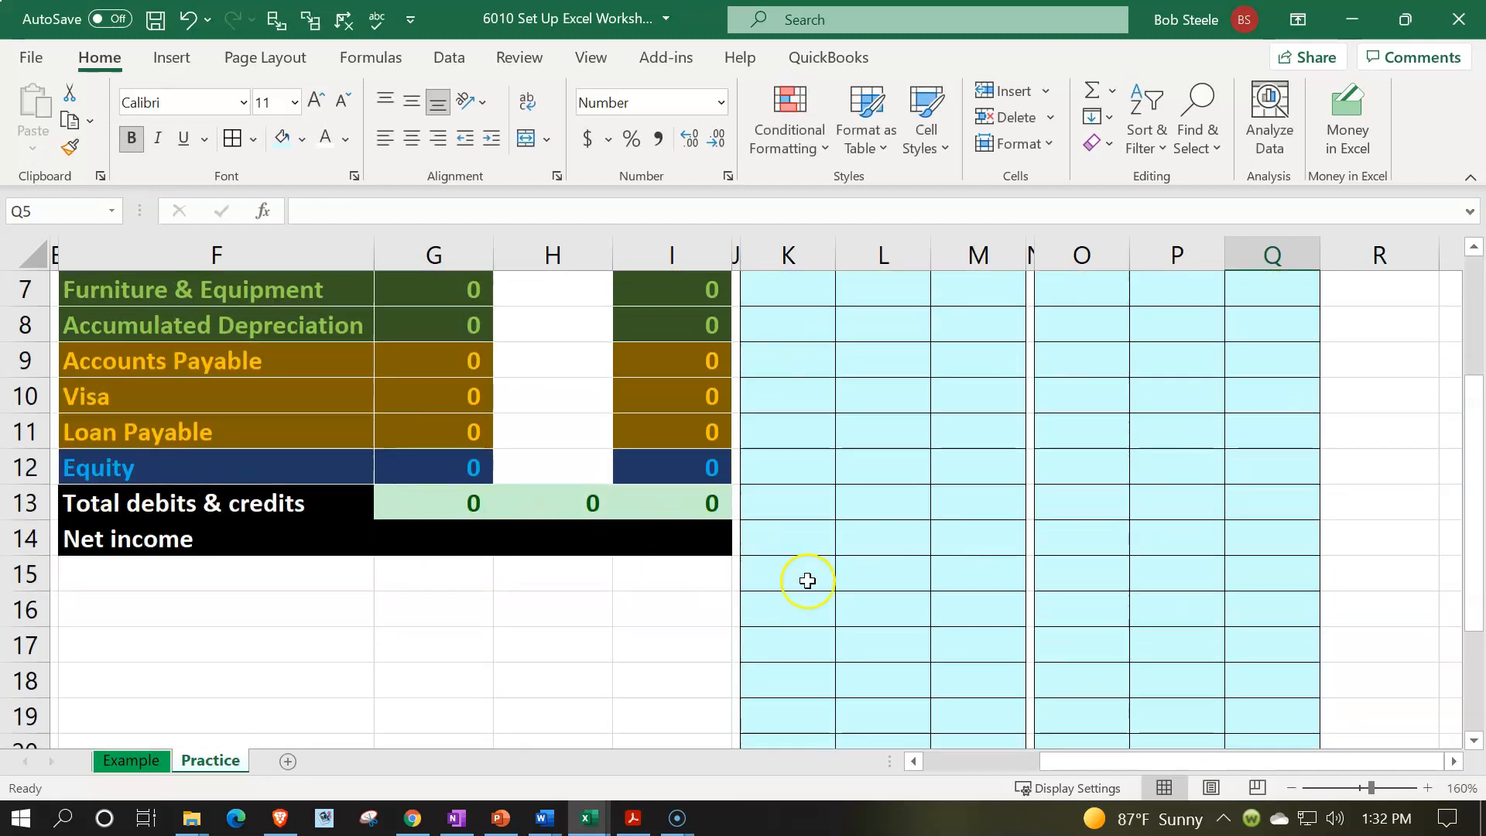
pyautogui.click(1050, 501)
pyautogui.moveTo(1050, 502); pyautogui.dragTo(1253, 700)
pyautogui.rightClick(1133, 470)
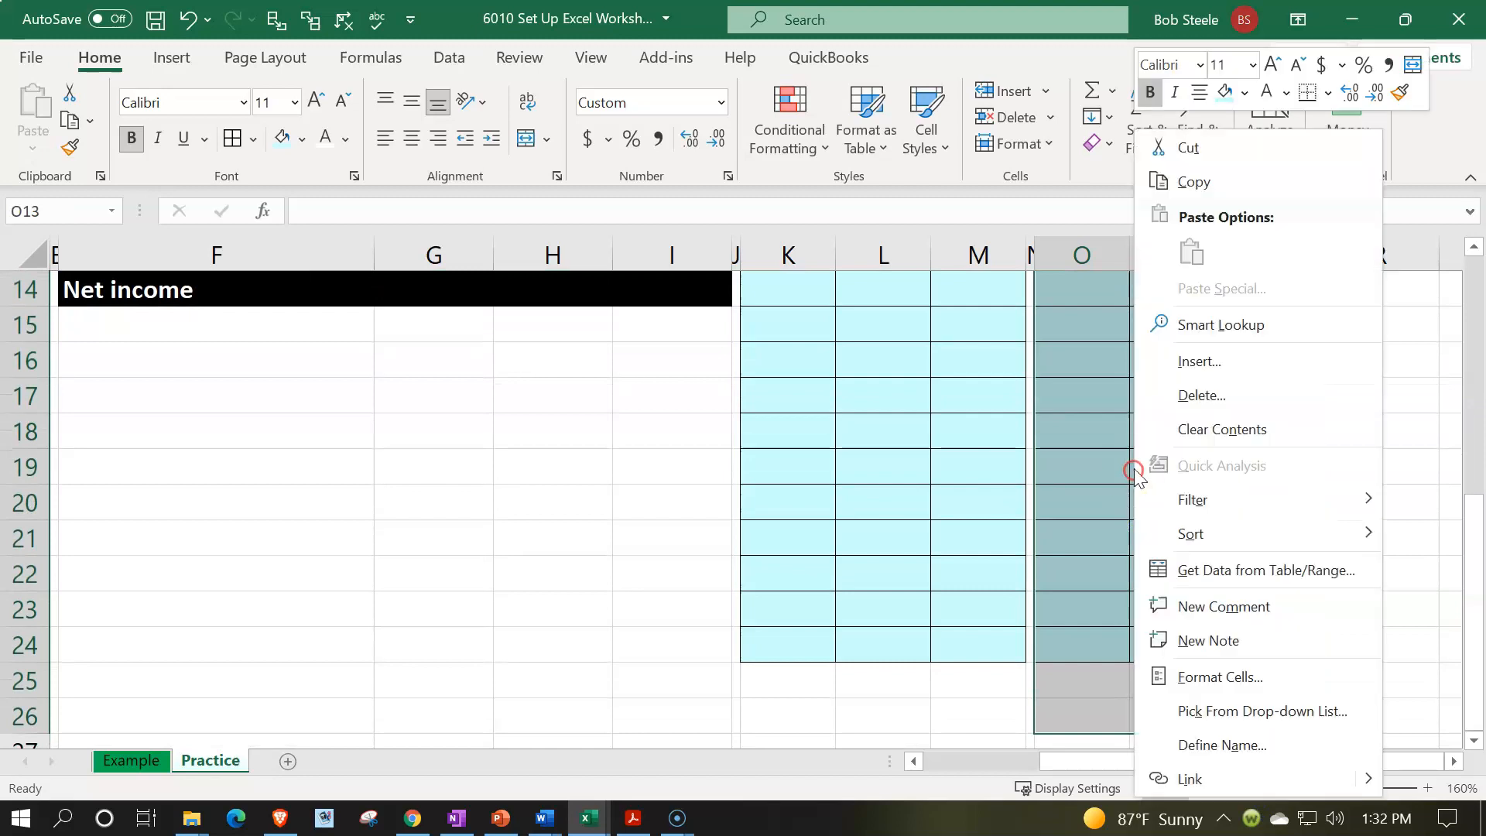
pyautogui.click(1163, 402)
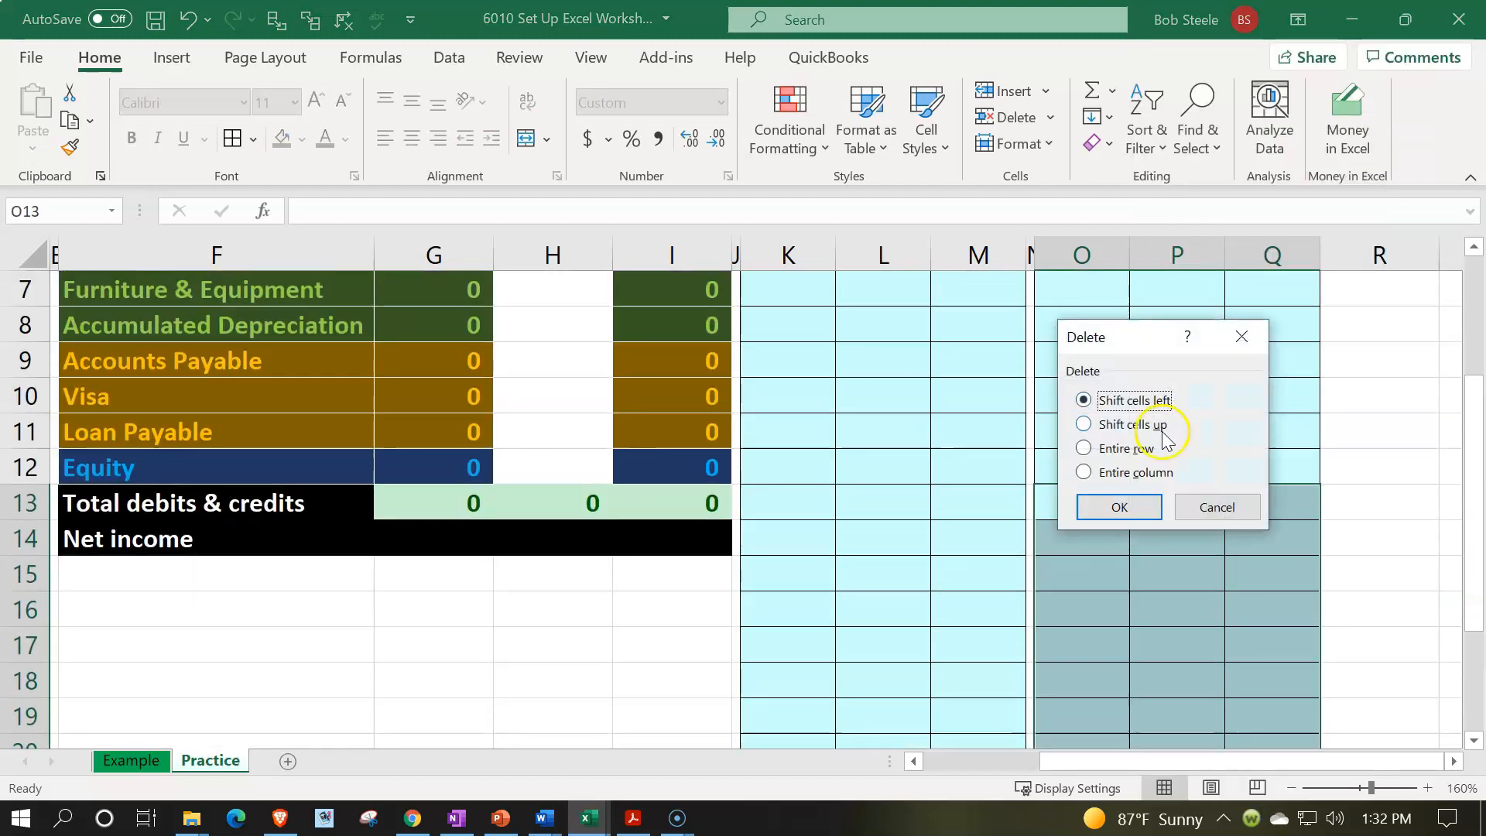
pyautogui.click(1155, 426)
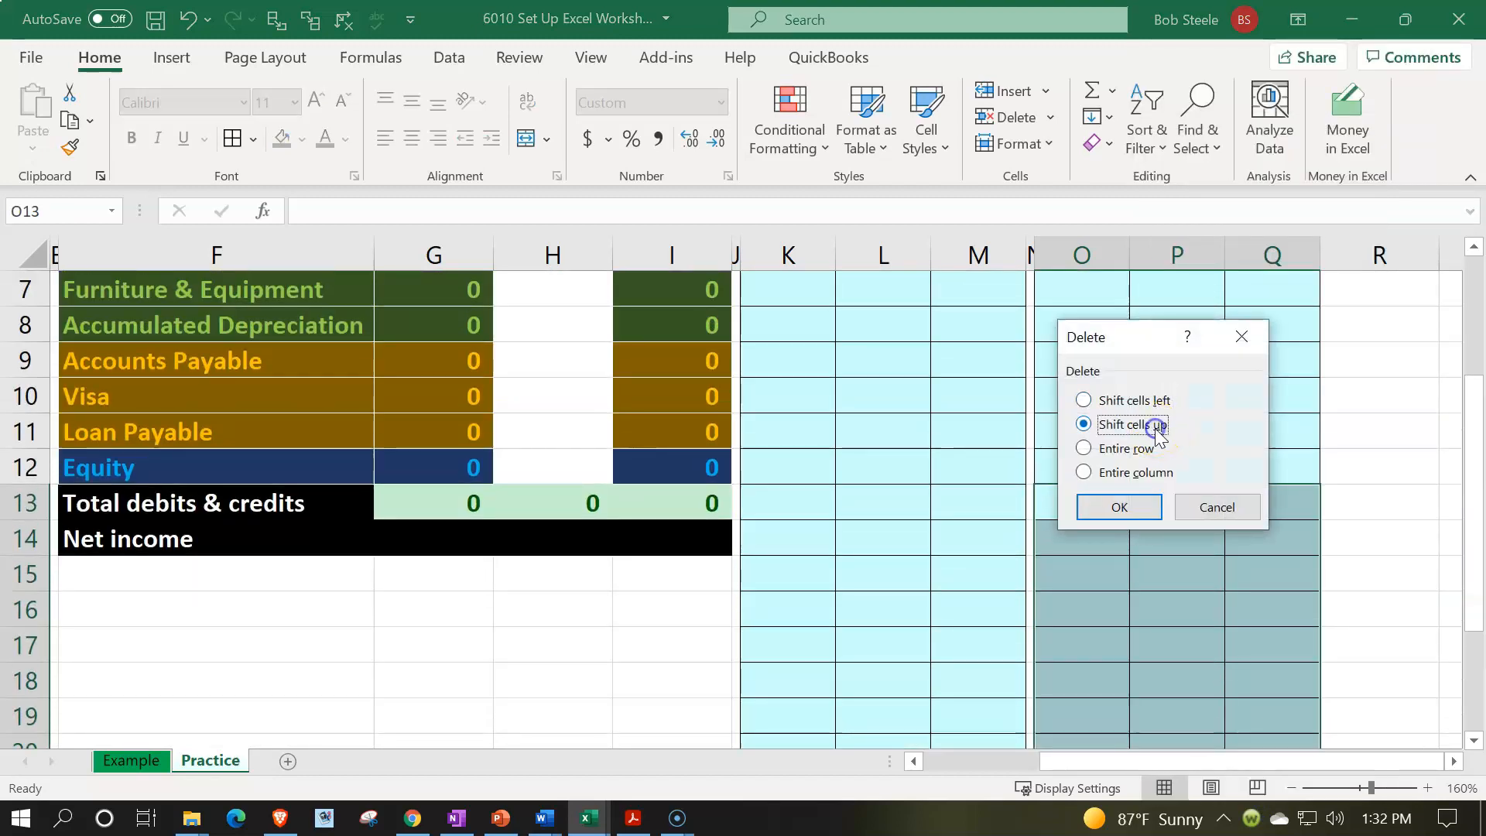
pyautogui.click(1122, 509)
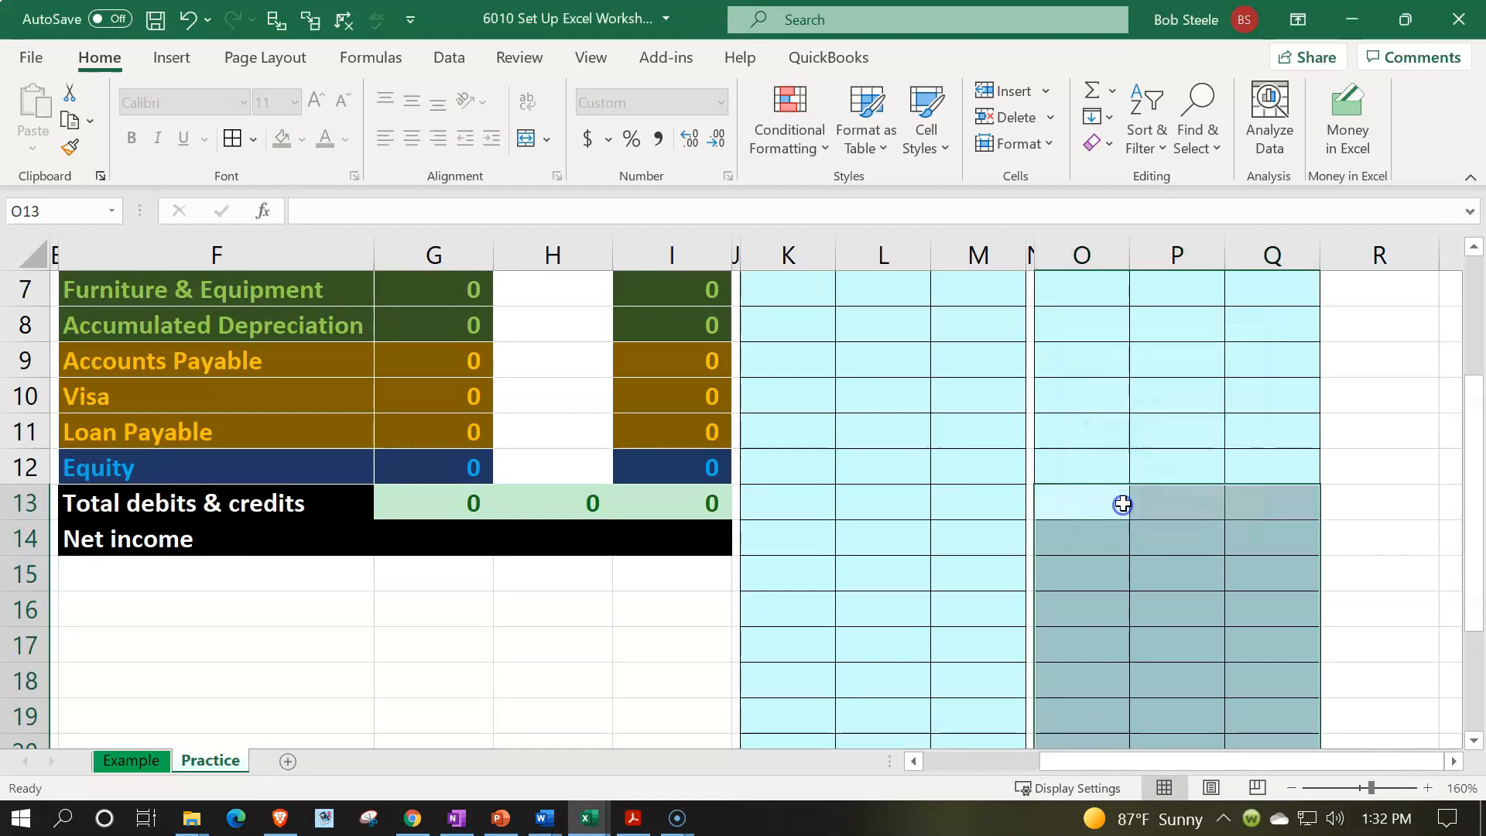
# Copy the shortened Accounts Receivable ledger O2:Q12 and paste it below, starting at O14.
pyautogui.scroll(2, 1165, 579)
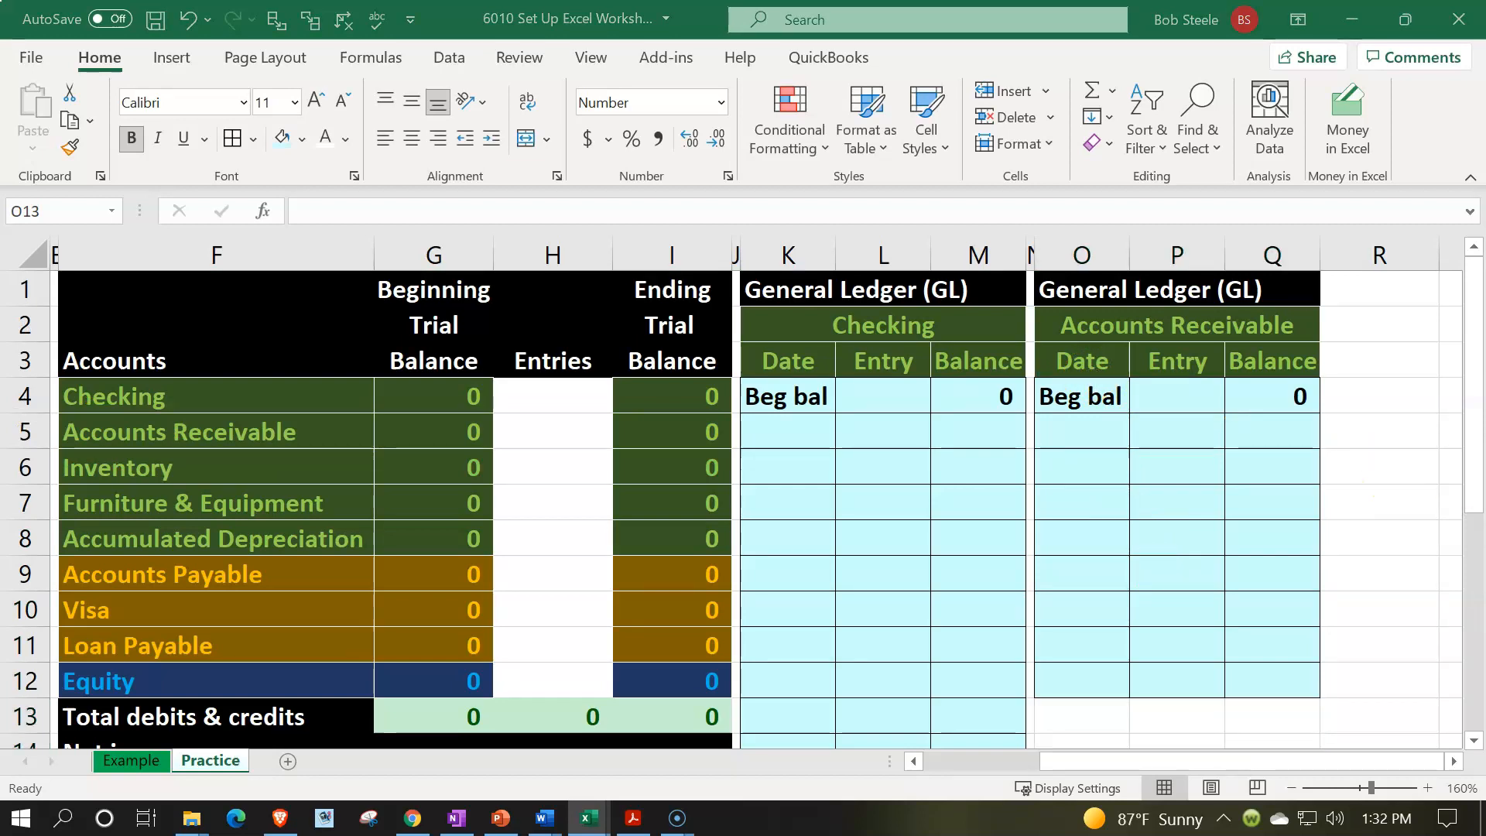
pyautogui.moveTo(1077, 325); pyautogui.dragTo(1272, 678)
pyautogui.hotkey('ctrl', 'c')
pyautogui.scroll(-1, 1238, 643)
pyautogui.click(1111, 641)
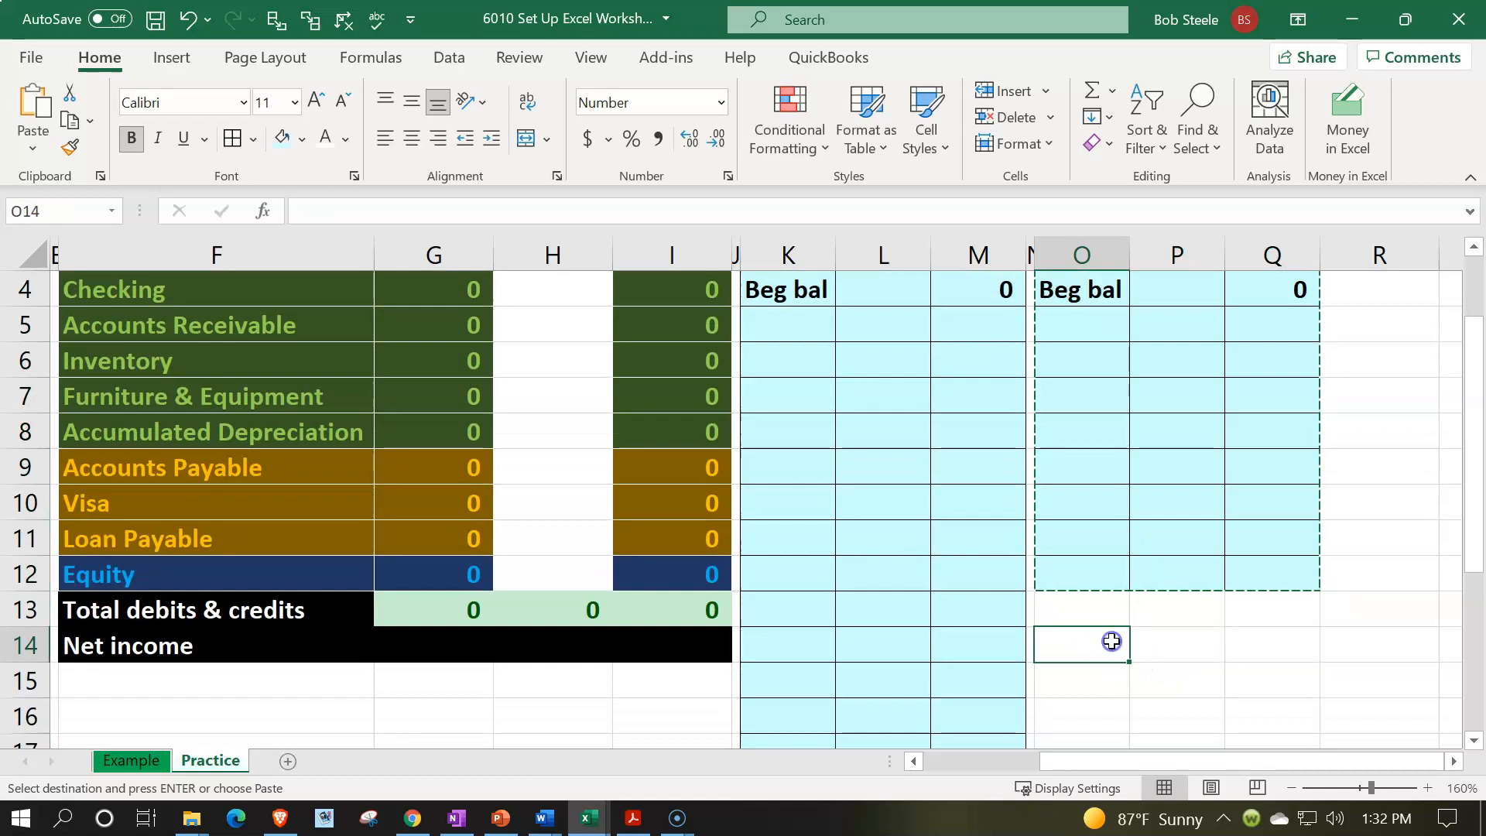
pyautogui.hotkey('ctrl', 'v')
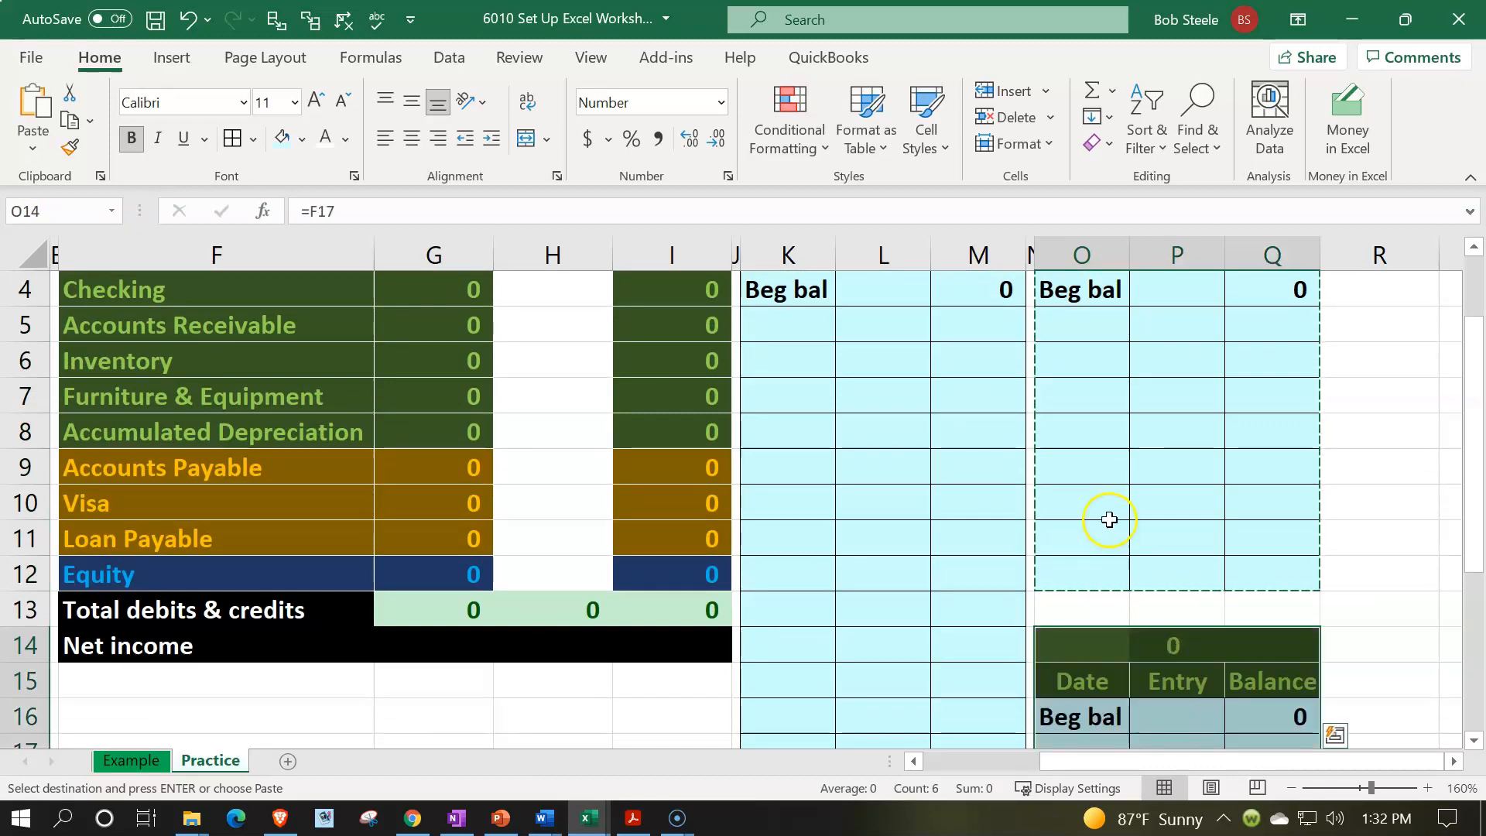
# Link the lower ledger's heading in O14 to the trial balance's Inventory account name with the formula =F6.
pyautogui.scroll(-1, 1110, 519)
pyautogui.scroll(-2, 1114, 534)
pyautogui.scroll(1, 1117, 547)
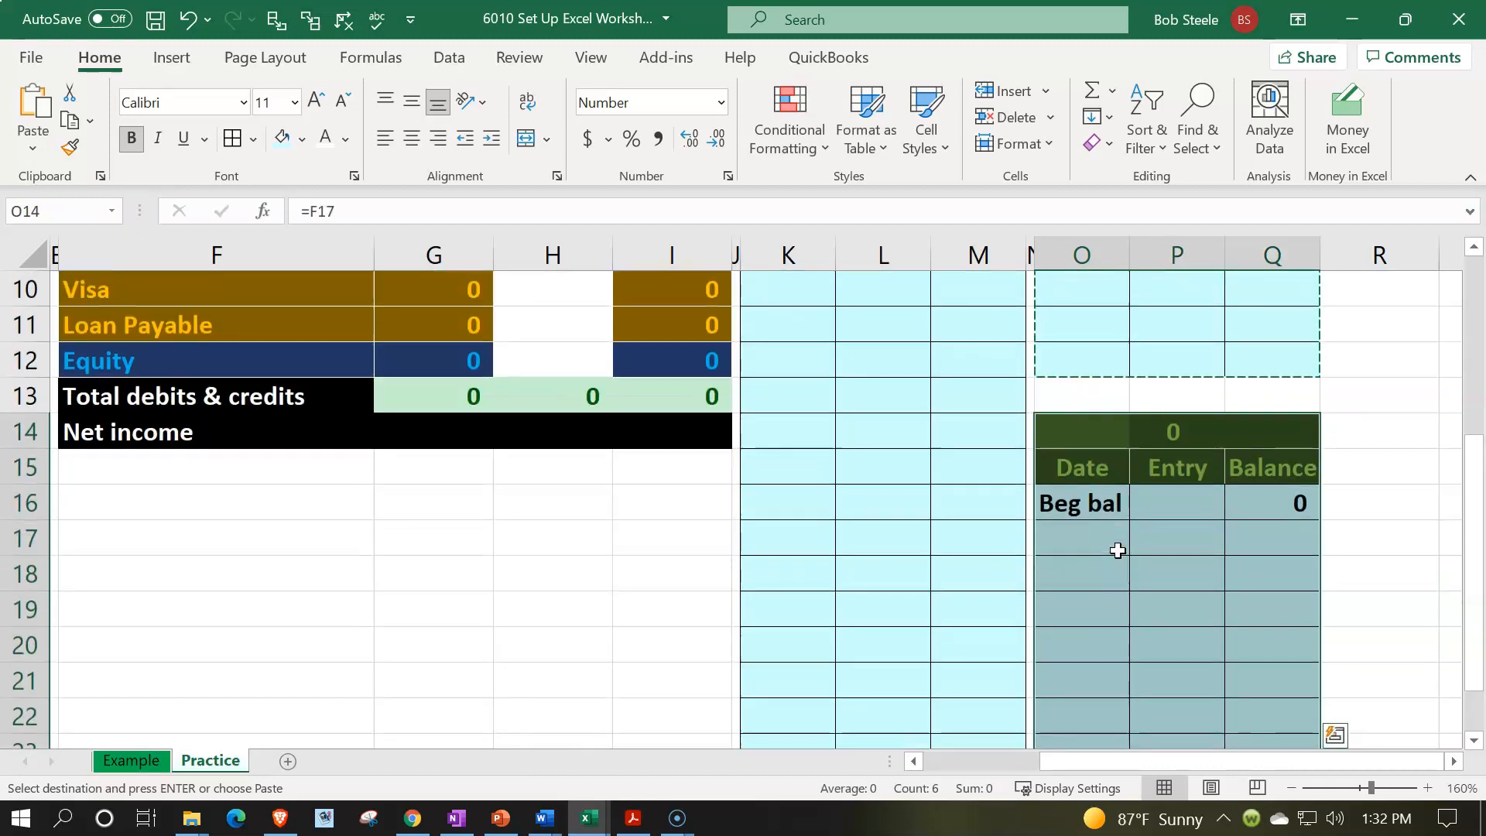
pyautogui.click(1112, 443)
pyautogui.write('=')
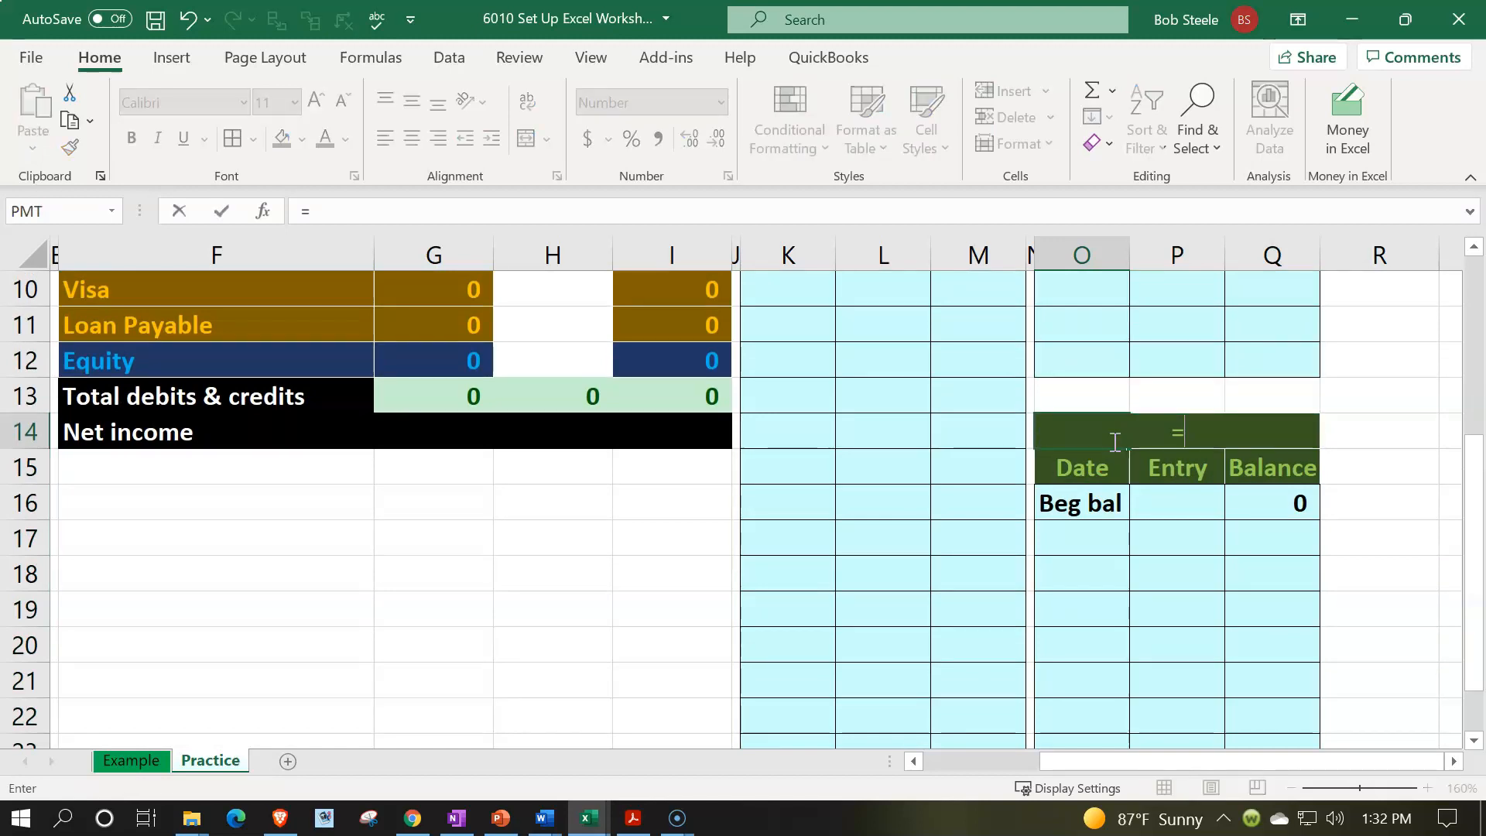
pyautogui.scroll(3, 487, 591)
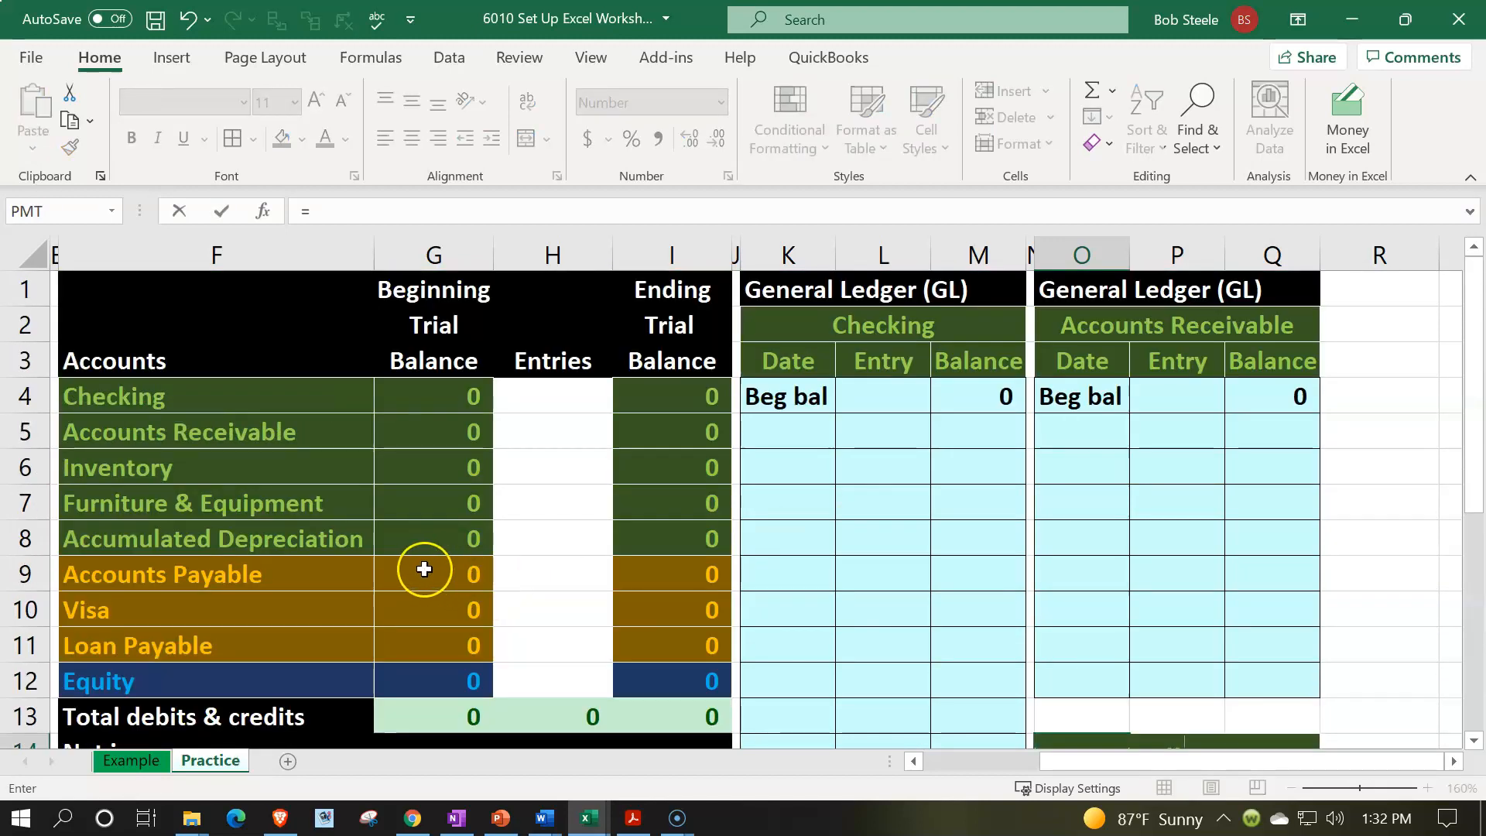
pyautogui.click(210, 473)
pyautogui.press('Return')
# Link the Inventory ledger's beginning balance in Q16 to Inventory's beginning trial balance amount with =G6.
pyautogui.press('Down')
pyautogui.press('Down')
pyautogui.press('Down')
pyautogui.press('Down')
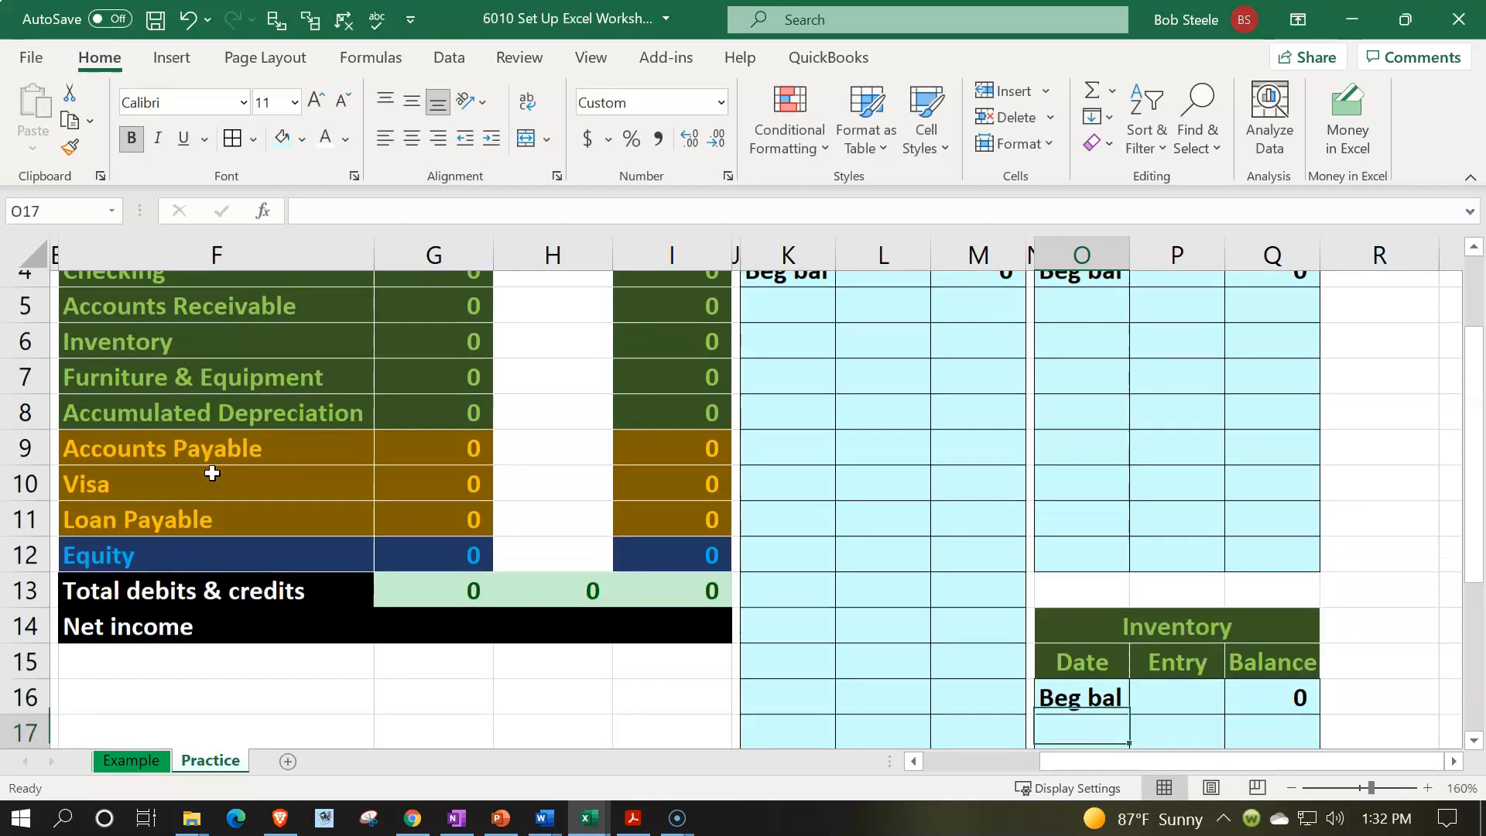
pyautogui.press('Right')
pyautogui.press('Right')
pyautogui.press('Up')
pyautogui.press('Up')
pyautogui.press('Up')
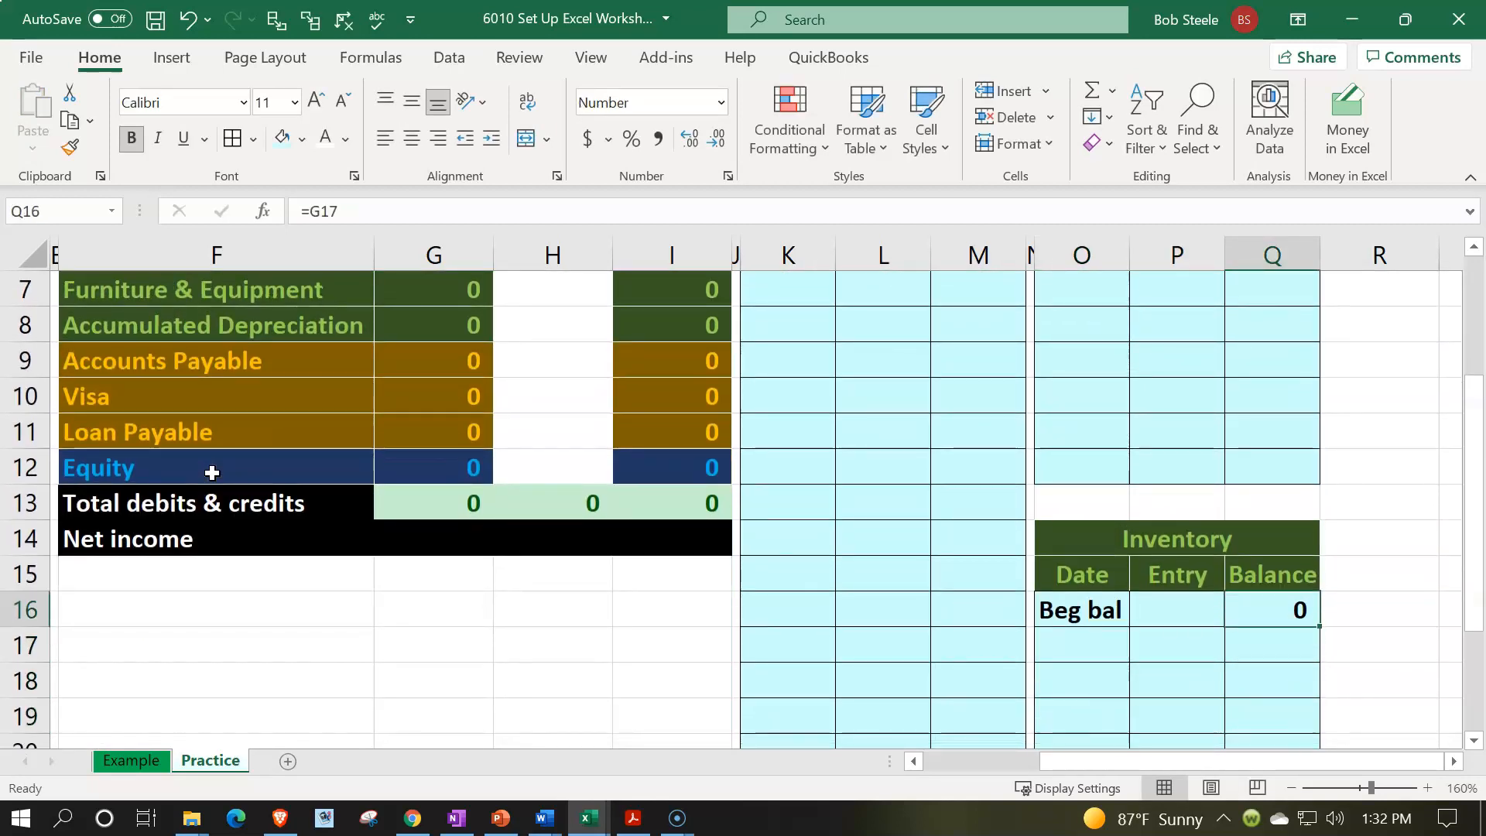
pyautogui.write('=')
pyautogui.scroll(2, 248, 465)
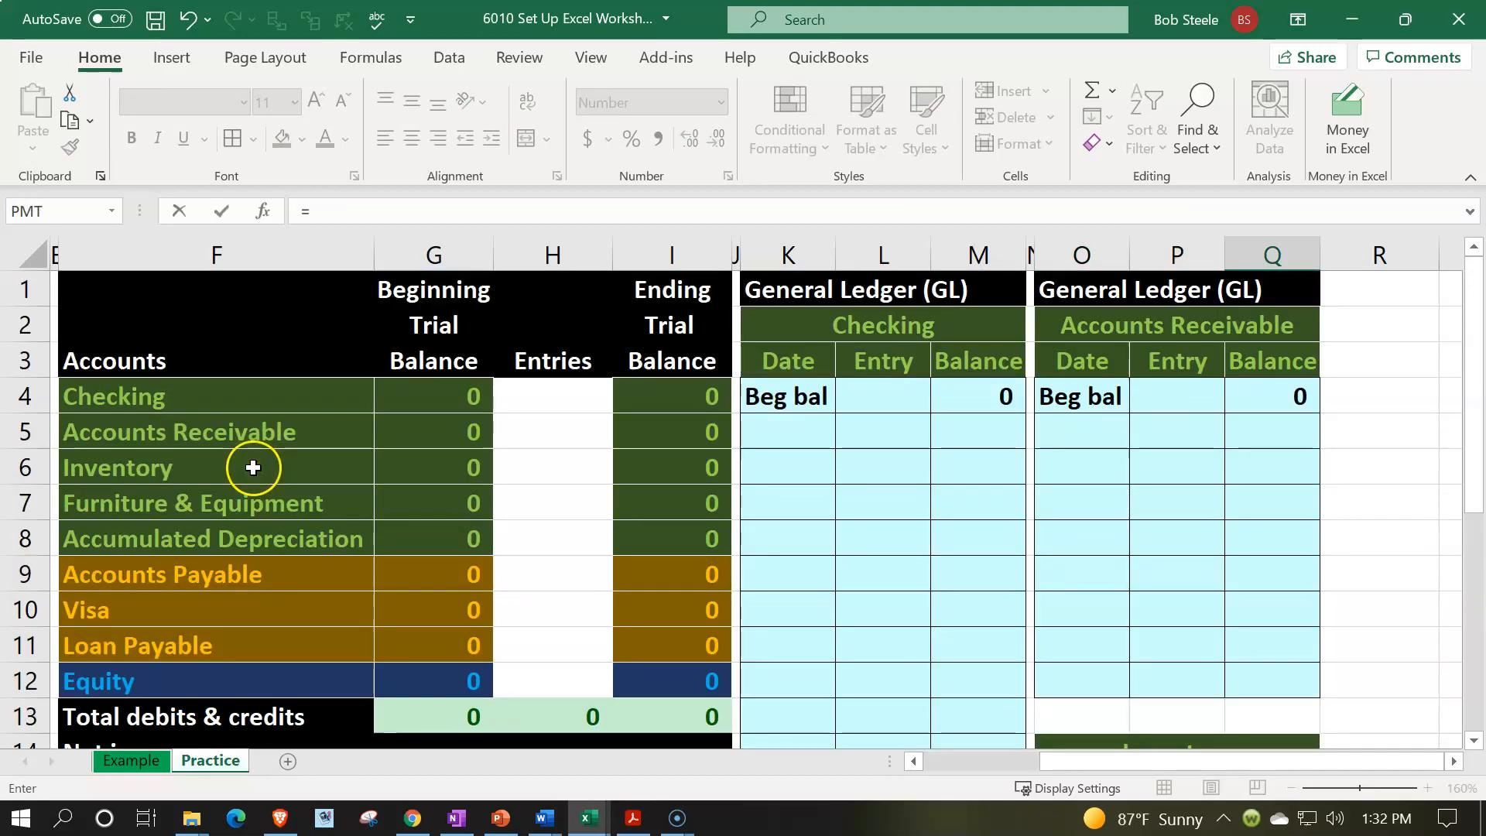
pyautogui.click(396, 469)
pyautogui.press('Return')
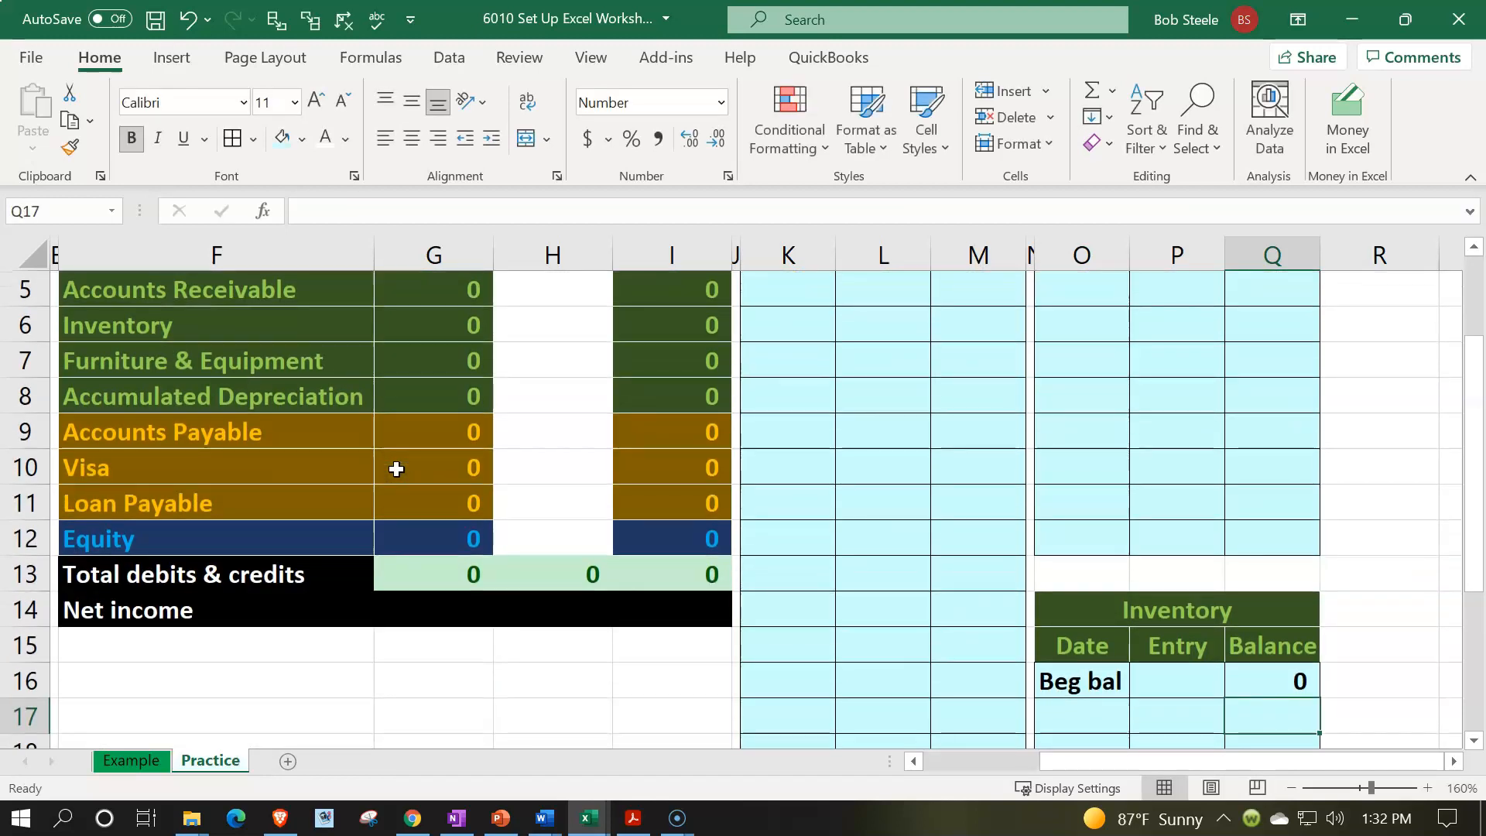
# Copy columns N through Q, including the narrow spacer column, and paste them starting at R1 for another pair of ledgers.
pyautogui.press('Up')
pyautogui.press('Up')
pyautogui.press('Up')
pyautogui.press('Up')
pyautogui.press('Up')
pyautogui.press('Up')
pyautogui.press('Up')
pyautogui.press('Up')
pyautogui.press('Up')
pyautogui.press('Up')
pyautogui.press('Up')
pyautogui.press('Up')
pyautogui.press('Up')
pyautogui.press('Up')
pyautogui.press('Up')
pyautogui.press('Up')
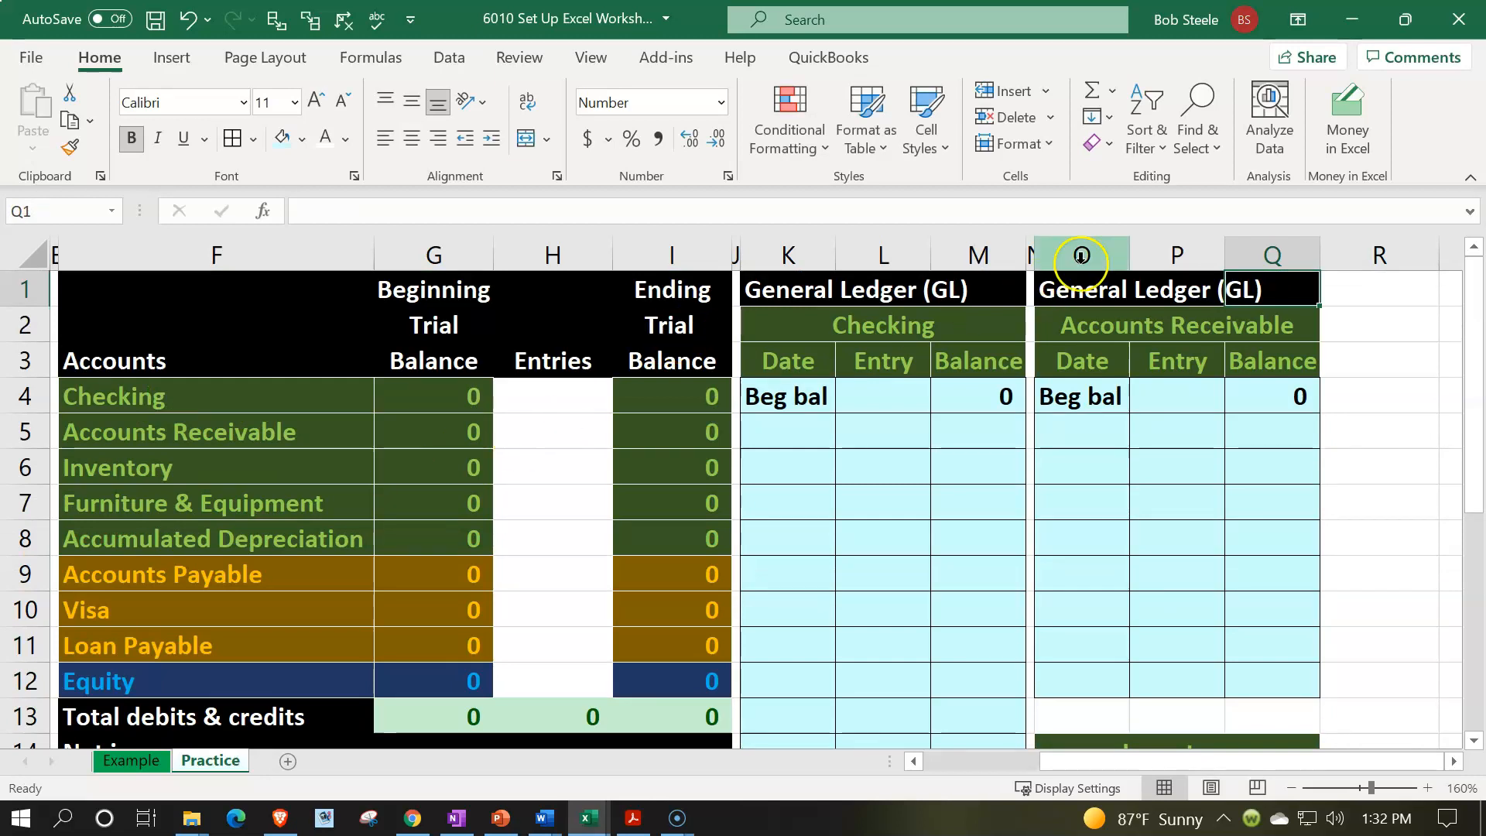
pyautogui.click(1031, 246)
pyautogui.moveTo(1032, 246); pyautogui.dragTo(1242, 256)
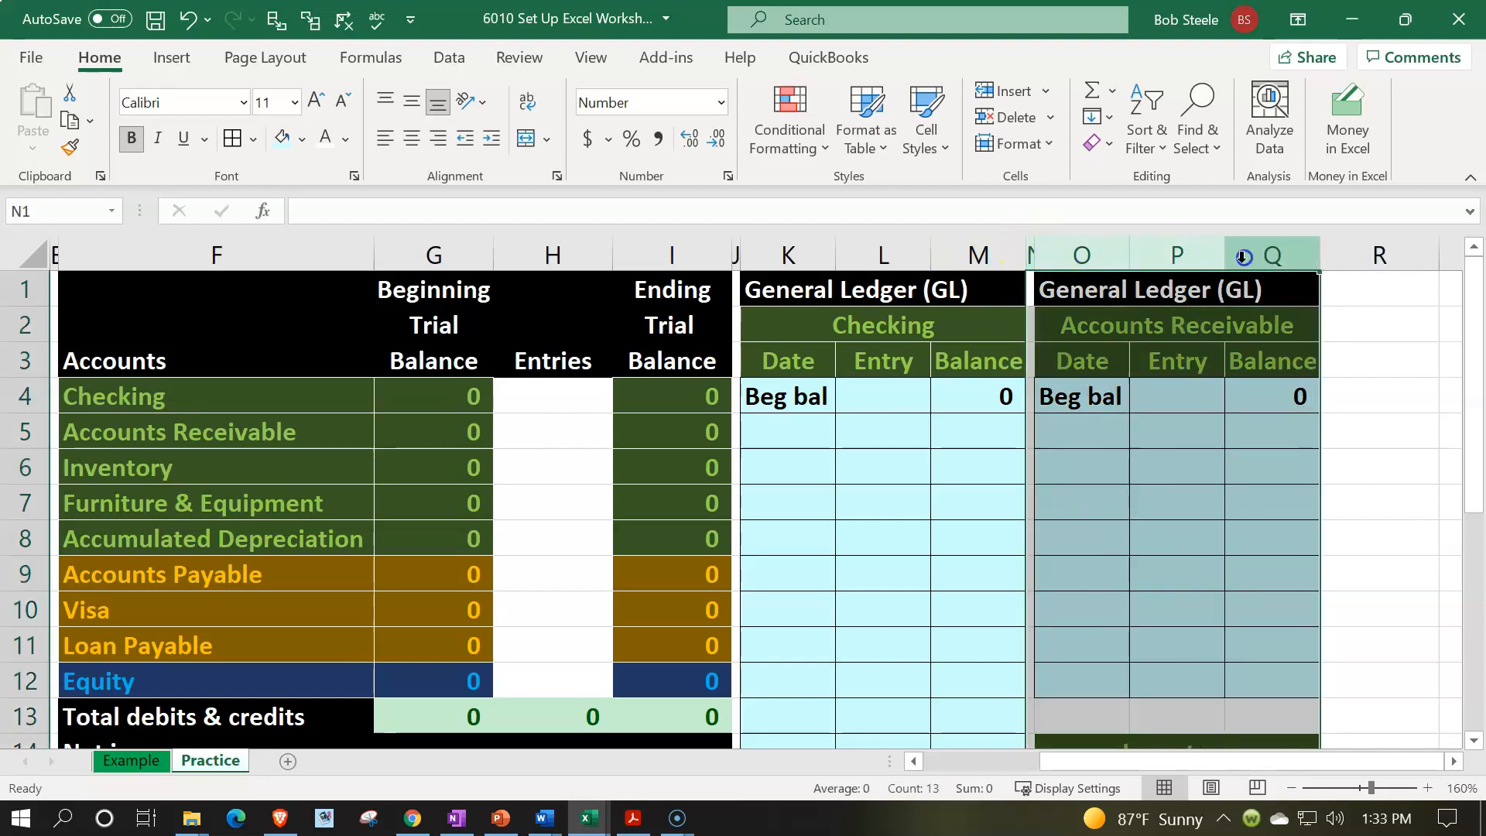
pyautogui.hotkey('ctrl', 'c')
pyautogui.click(1386, 288)
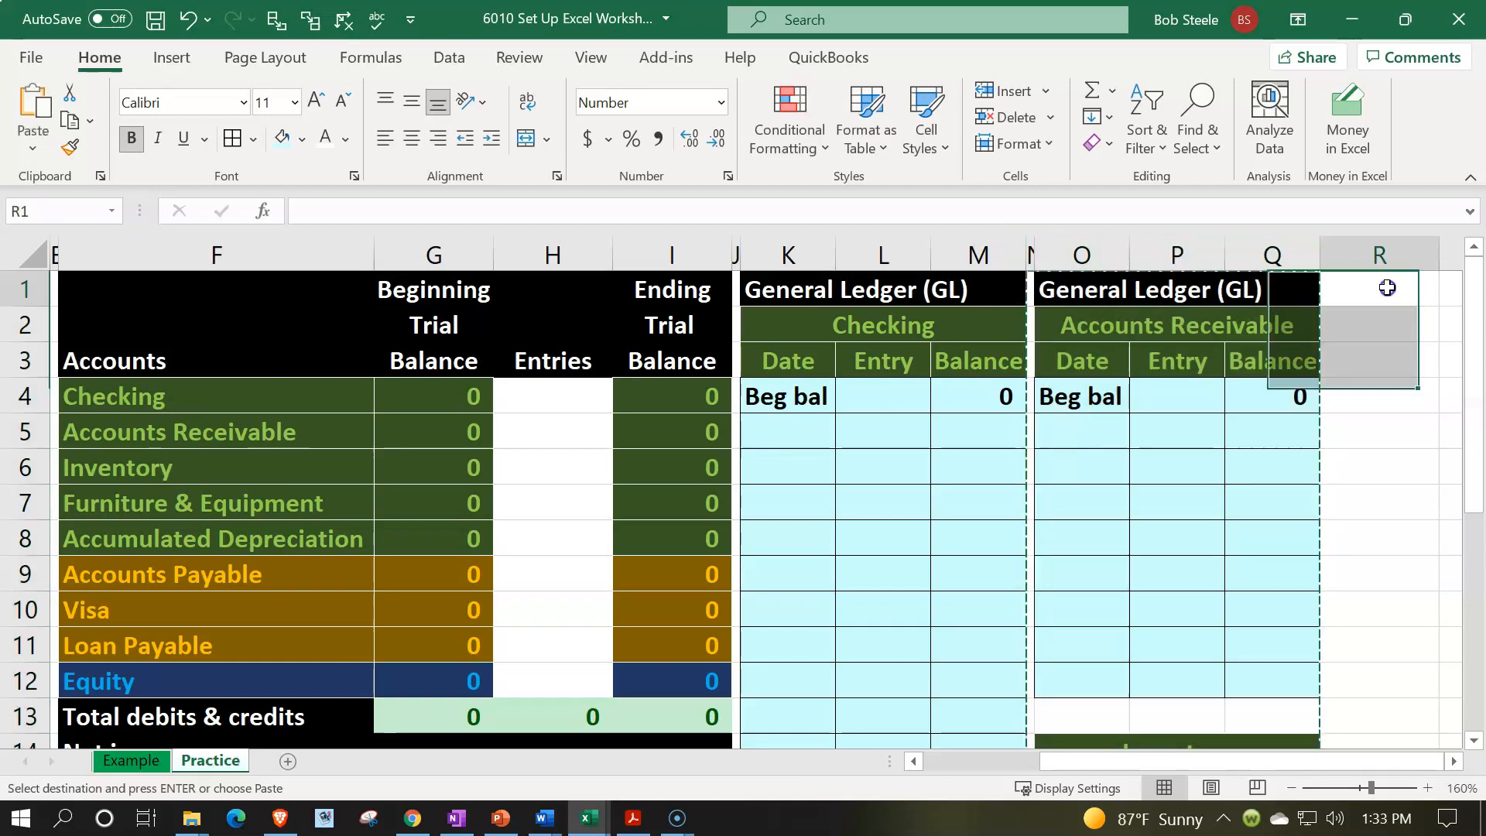
pyautogui.hotkey('ctrl', 'v')
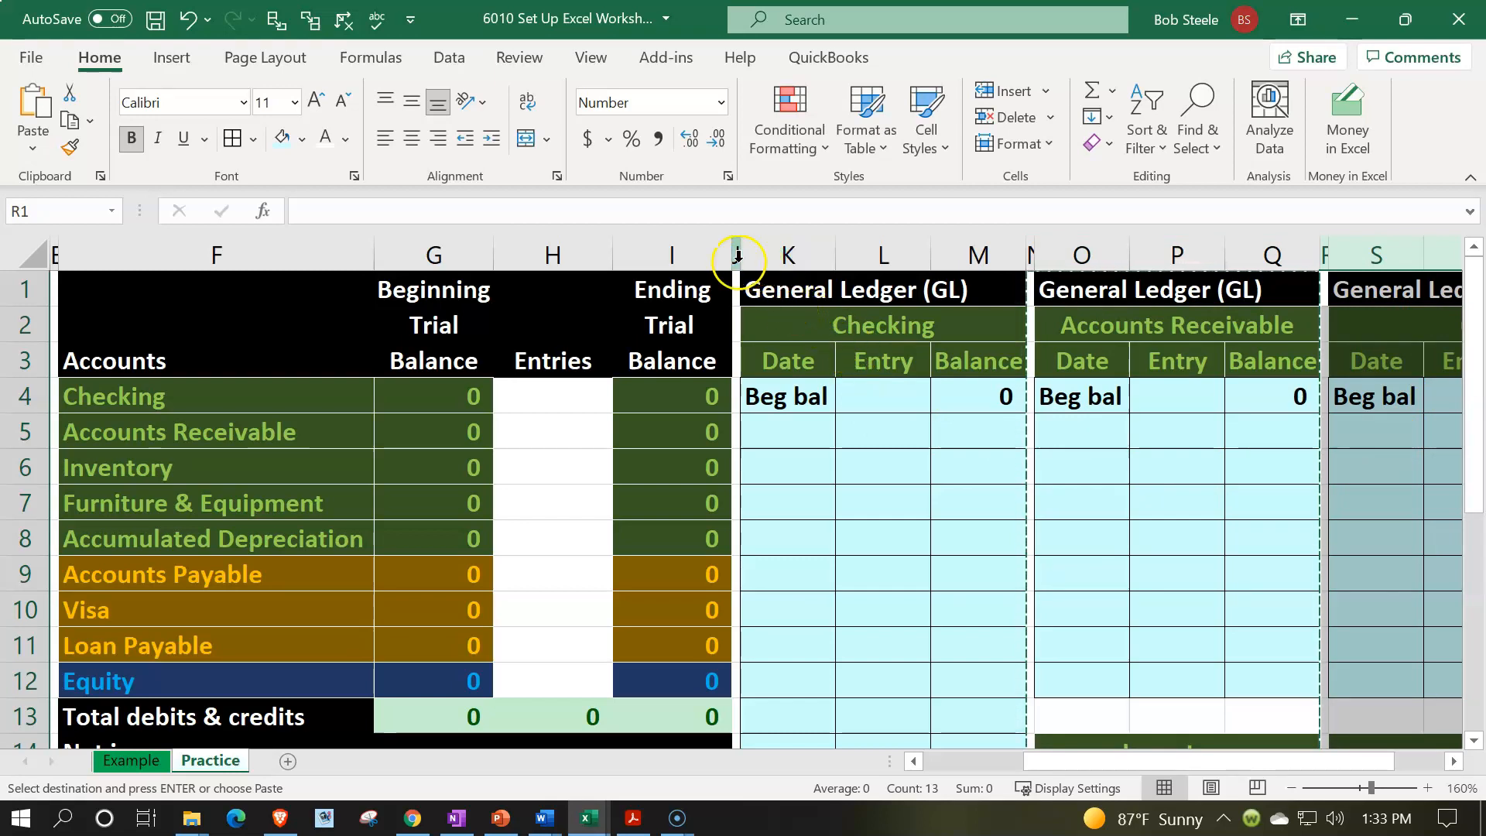
# Hide columns J through Q so the new ledgers sit beside the trial balance.
pyautogui.moveTo(735, 249); pyautogui.dragTo(1254, 235)
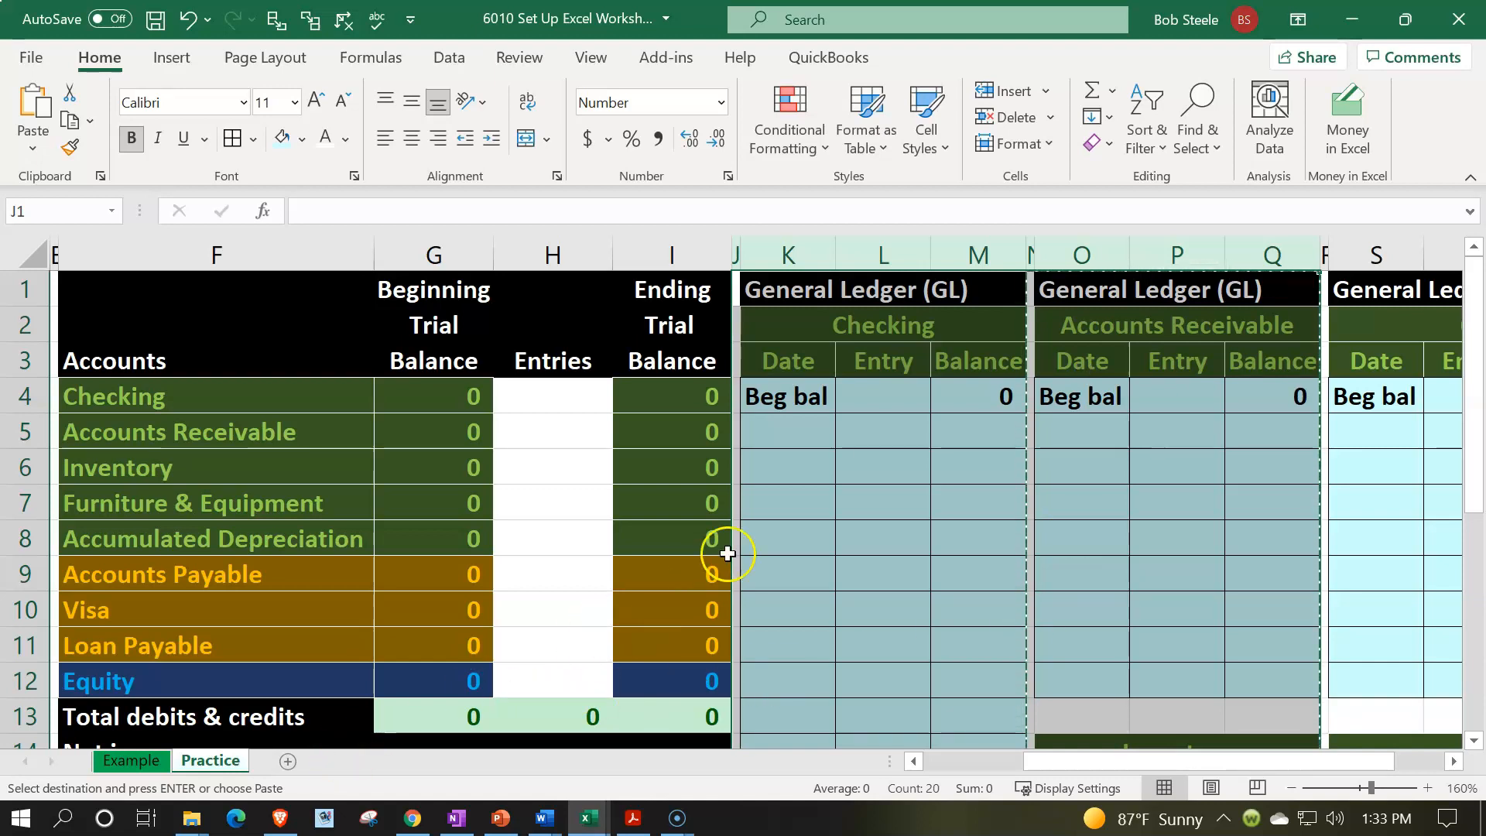
pyautogui.rightClick(832, 421)
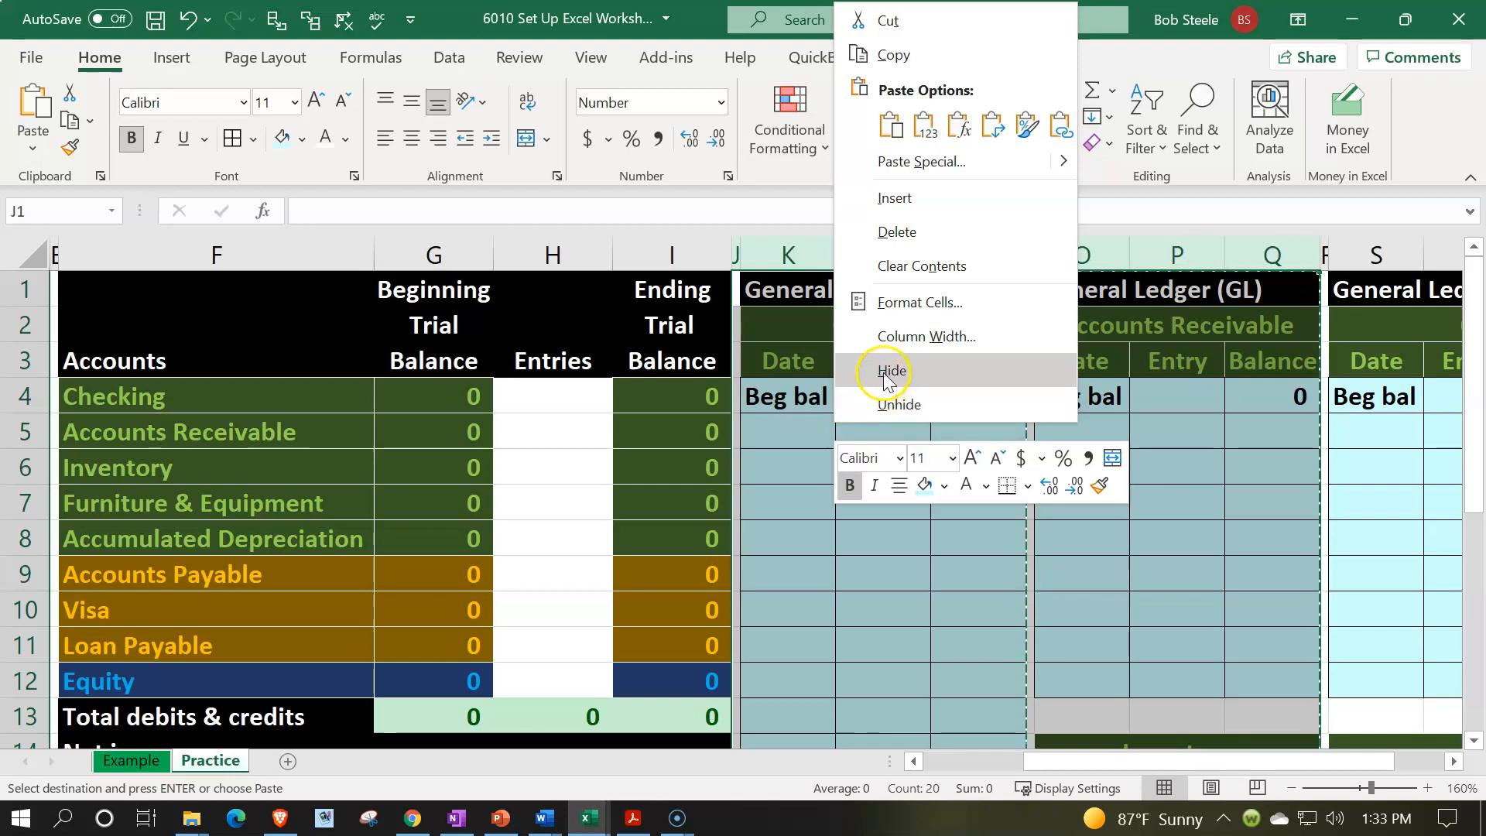
pyautogui.click(890, 371)
pyautogui.click(879, 435)
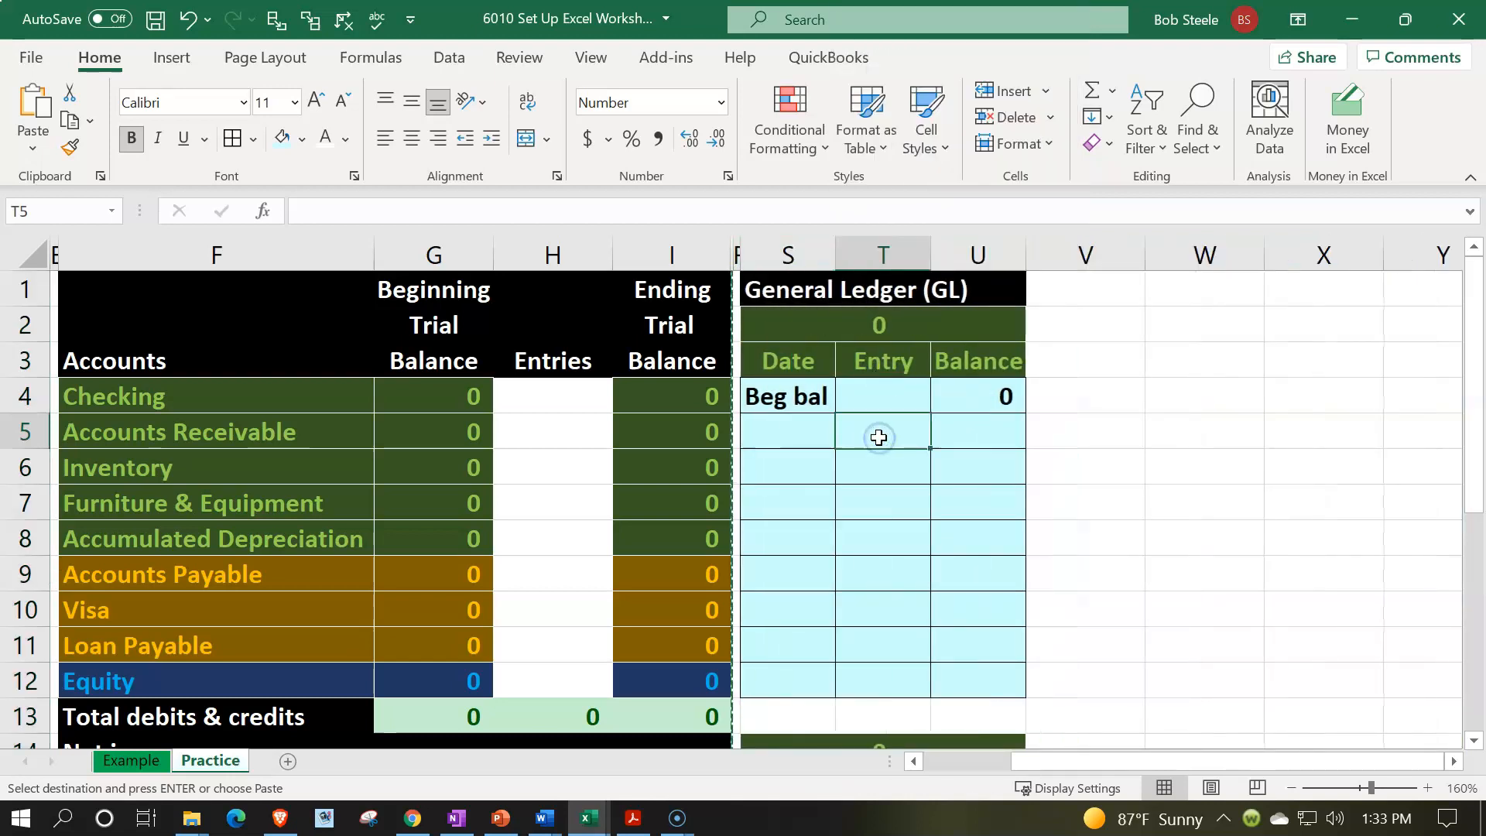
# Link the new upper ledger's heading in S2 to the trial balance's Furniture & Equipment account name with =F7.
pyautogui.click(788, 325)
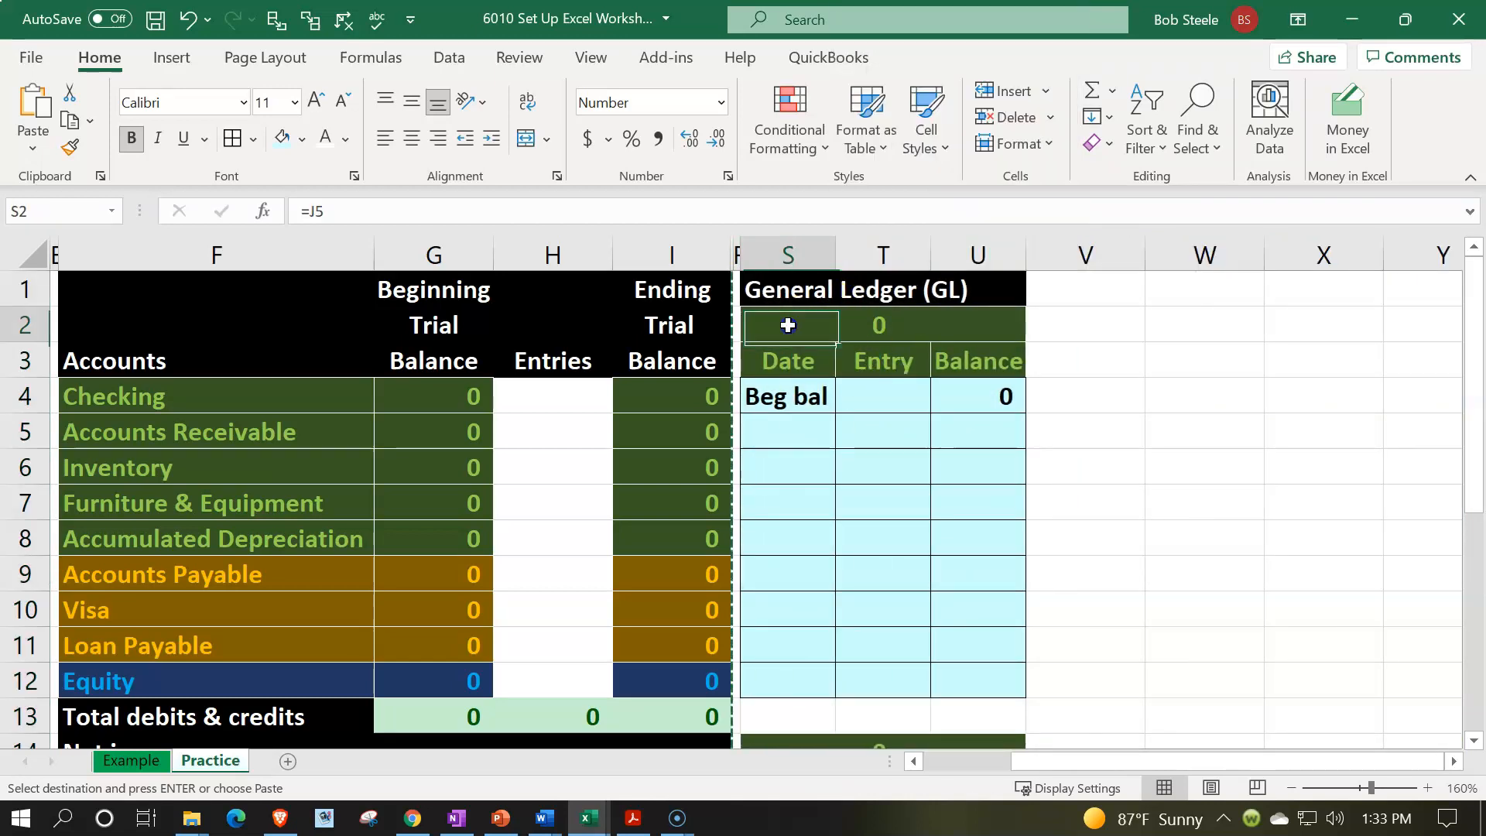
pyautogui.write('=')
pyautogui.press('Left')
pyautogui.press('Left')
pyautogui.press('Left')
pyautogui.press('Left')
pyautogui.press('Down')
pyautogui.press('Down')
pyautogui.press('Down')
pyautogui.press('Down')
pyautogui.press('Down')
pyautogui.press('Return')
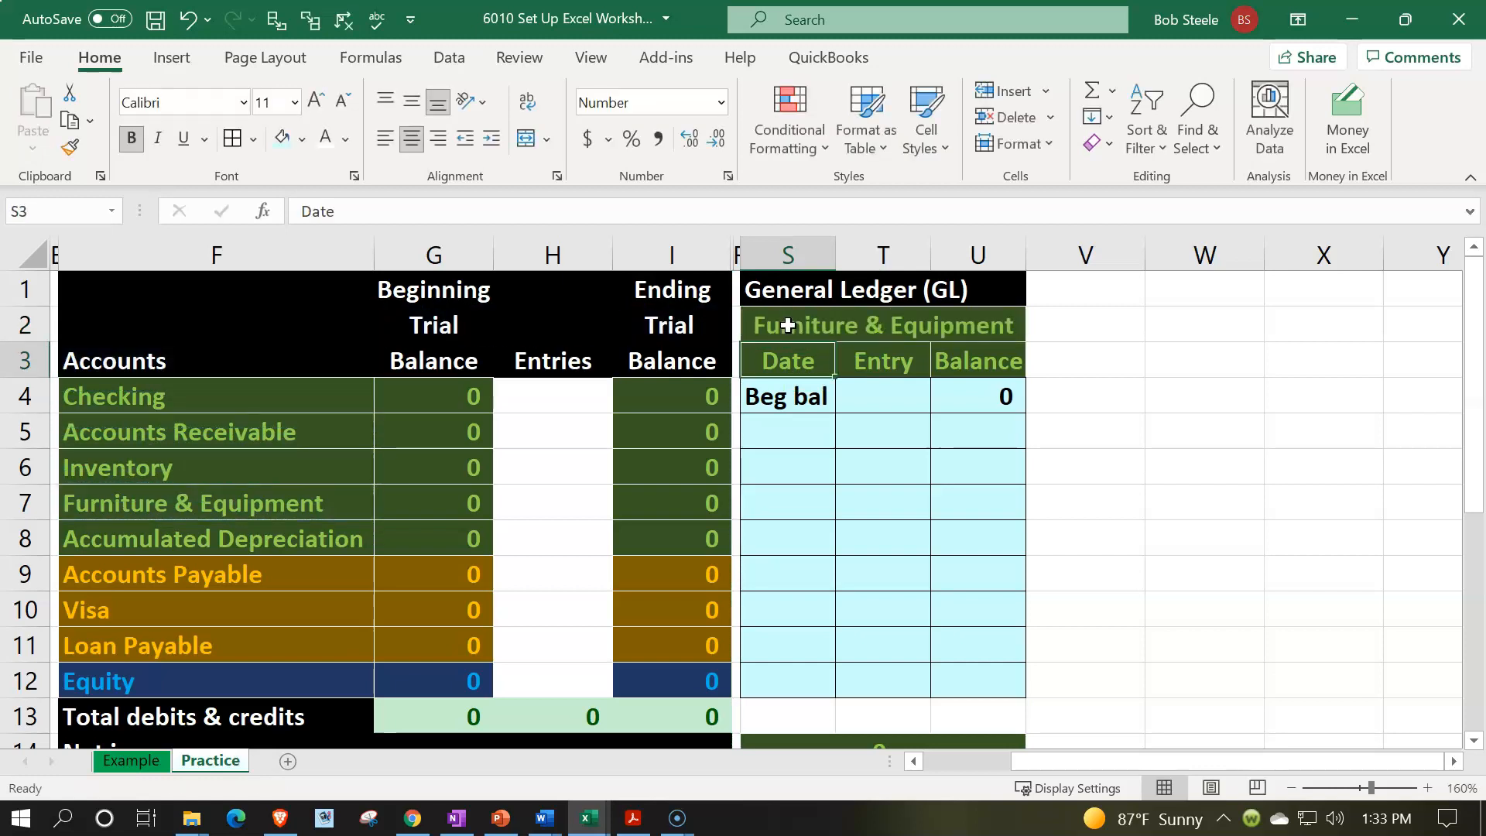
# Link the Furniture & Equipment ledger's beginning balance in U4 to its beginning trial balance amount with =G7.
pyautogui.click(954, 395)
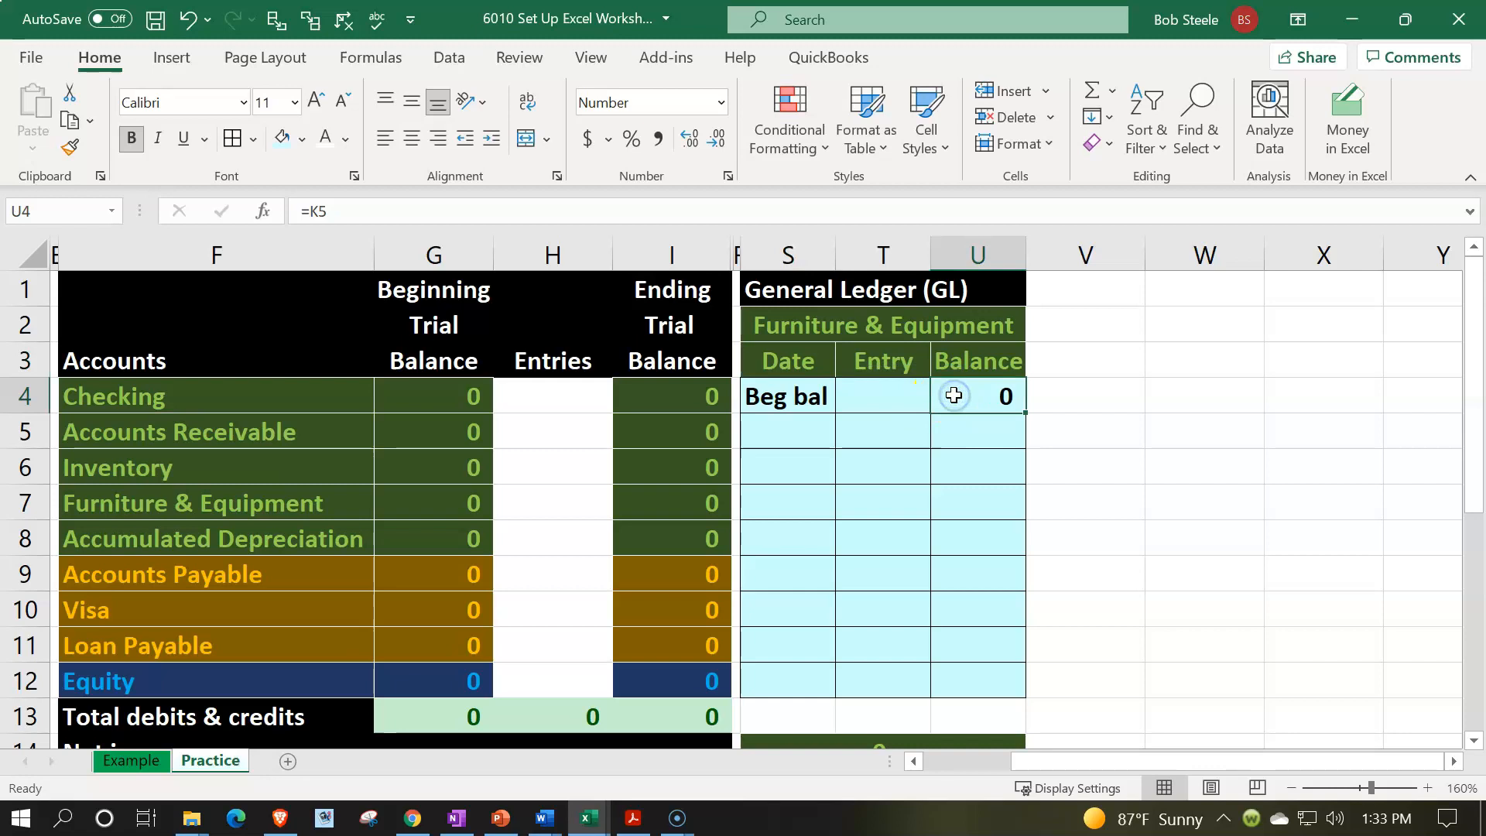
pyautogui.write('=')
pyautogui.press('Left')
pyautogui.press('Left')
pyautogui.press('Left')
pyautogui.press('Left')
pyautogui.press('Left')
pyautogui.press('Down')
pyautogui.press('Down')
pyautogui.press('Down')
pyautogui.press('Return')
# Link the lower ledger's heading in S14 to the trial balance's Accumulated Depreciation account name with the formula =F8.
pyautogui.press('Down')
pyautogui.press('Down')
pyautogui.press('Down')
pyautogui.press('Down')
pyautogui.press('Down')
pyautogui.press('Down')
pyautogui.press('Down')
pyautogui.press('Down')
pyautogui.press('Down')
pyautogui.press('Down')
pyautogui.press('Left')
pyautogui.press('Left')
pyautogui.press('Up')
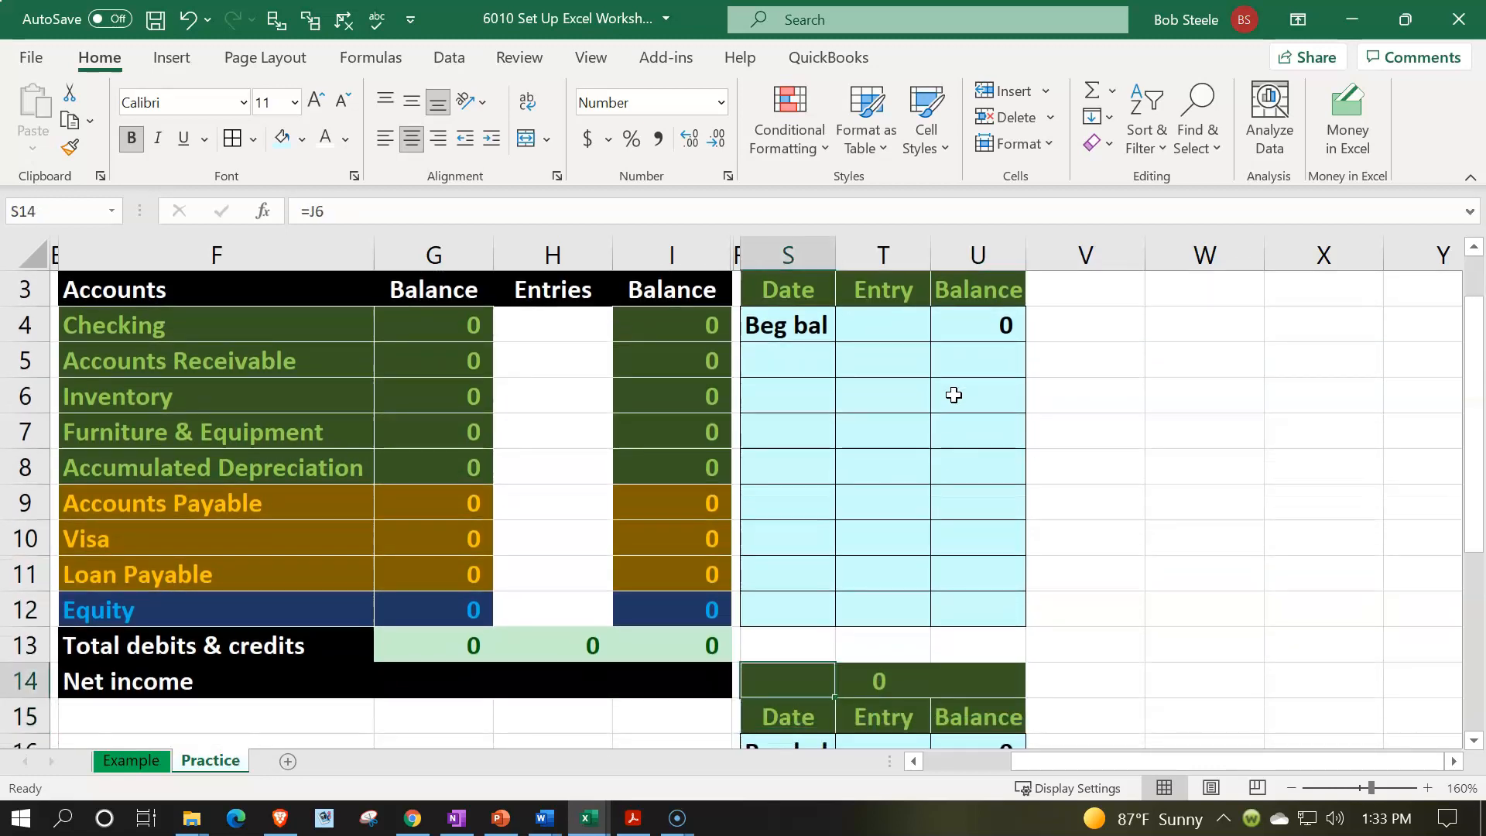
pyautogui.write('=')
pyautogui.press('Left')
pyautogui.press('Left')
pyautogui.press('Left')
pyautogui.press('Left')
pyautogui.press('Left')
pyautogui.press('Up')
pyautogui.press('Up')
pyautogui.press('Up')
pyautogui.press('Up')
pyautogui.press('Up')
pyautogui.press('Up')
pyautogui.press('Up')
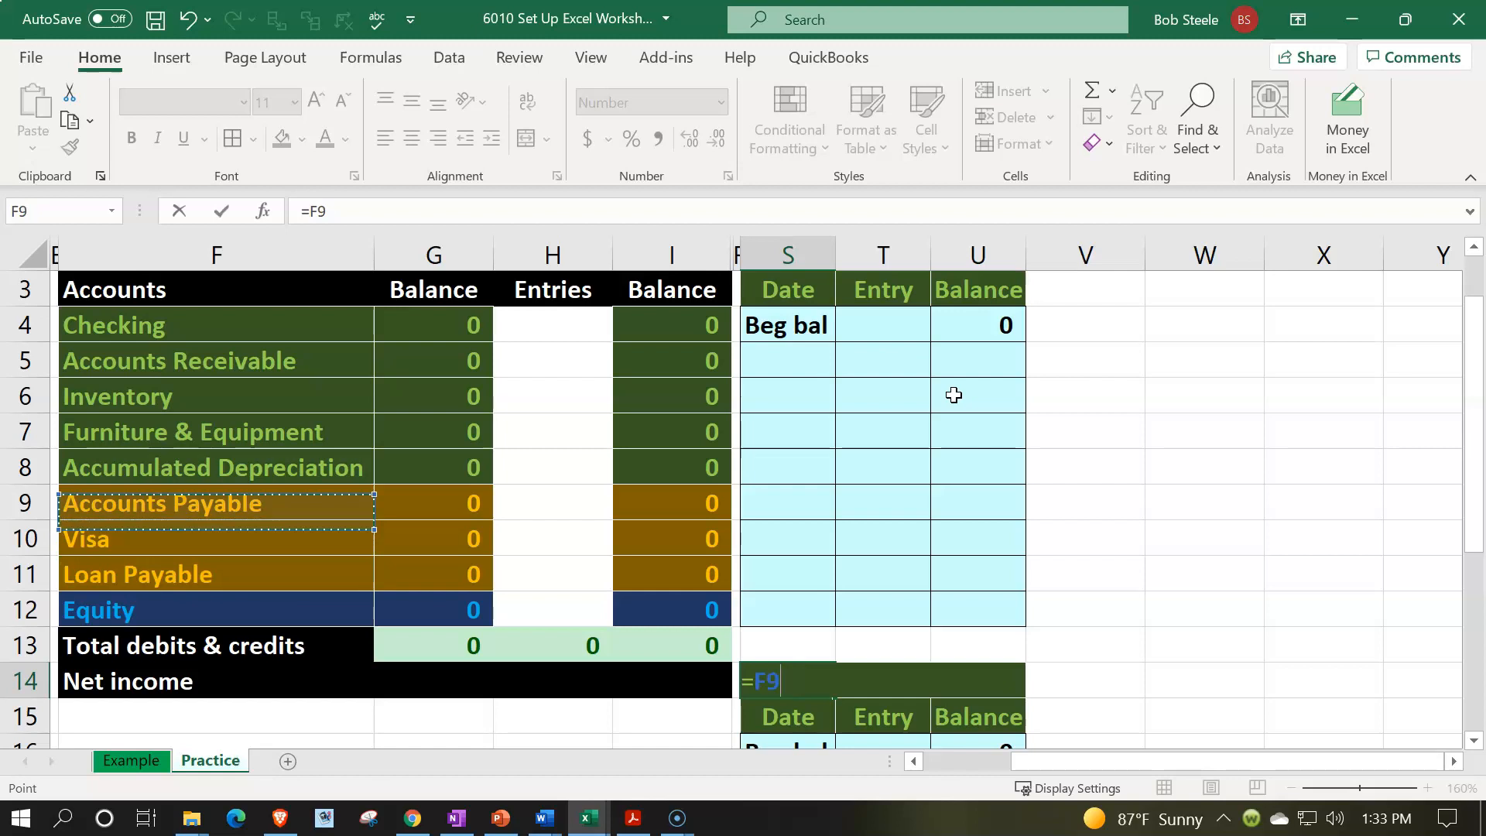
pyautogui.press('Down')
pyautogui.press('Return')
pyautogui.press('Return')
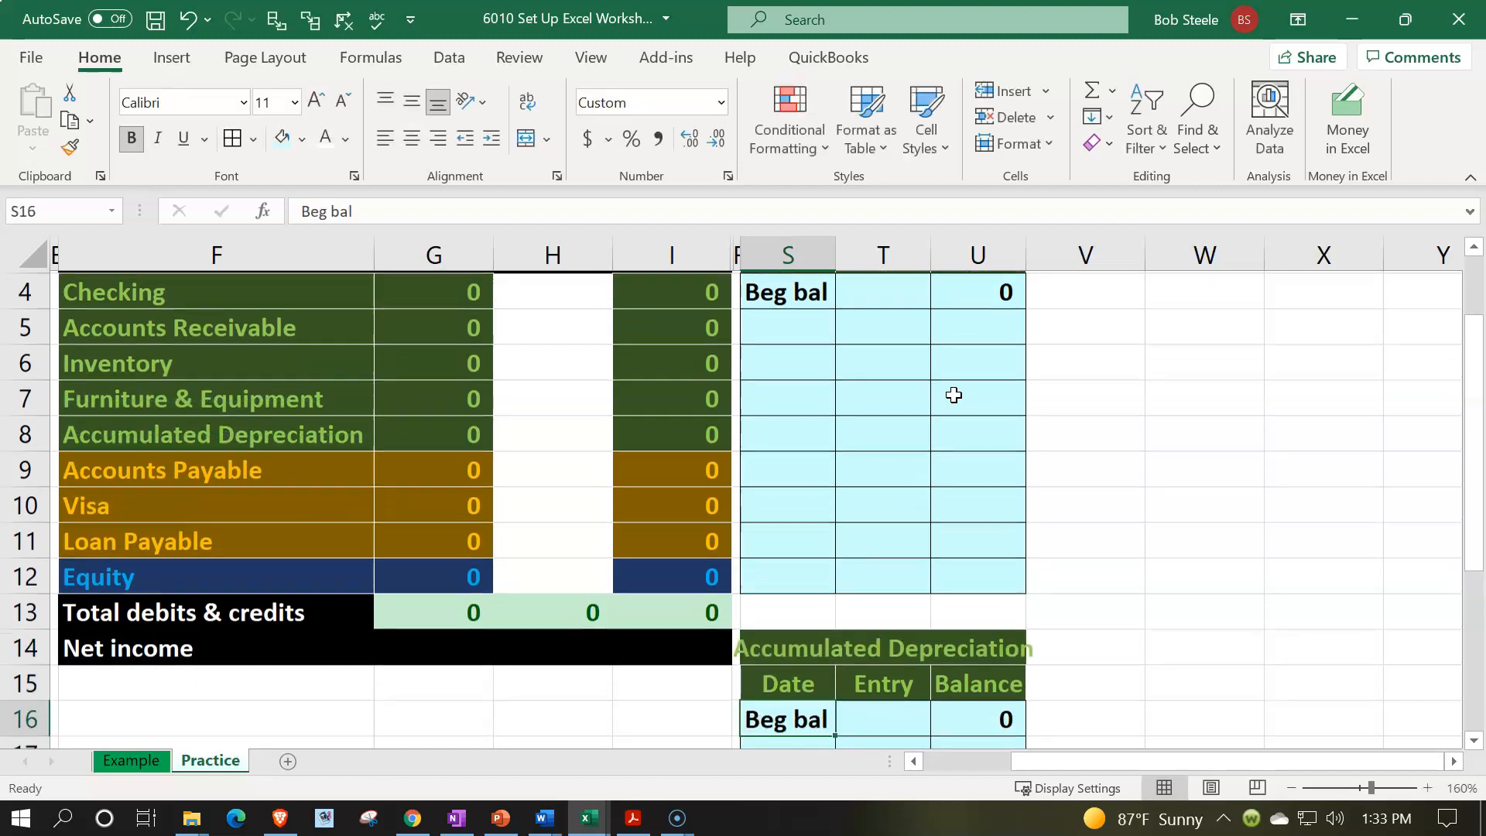
pyautogui.press('Up')
pyautogui.press('Up')
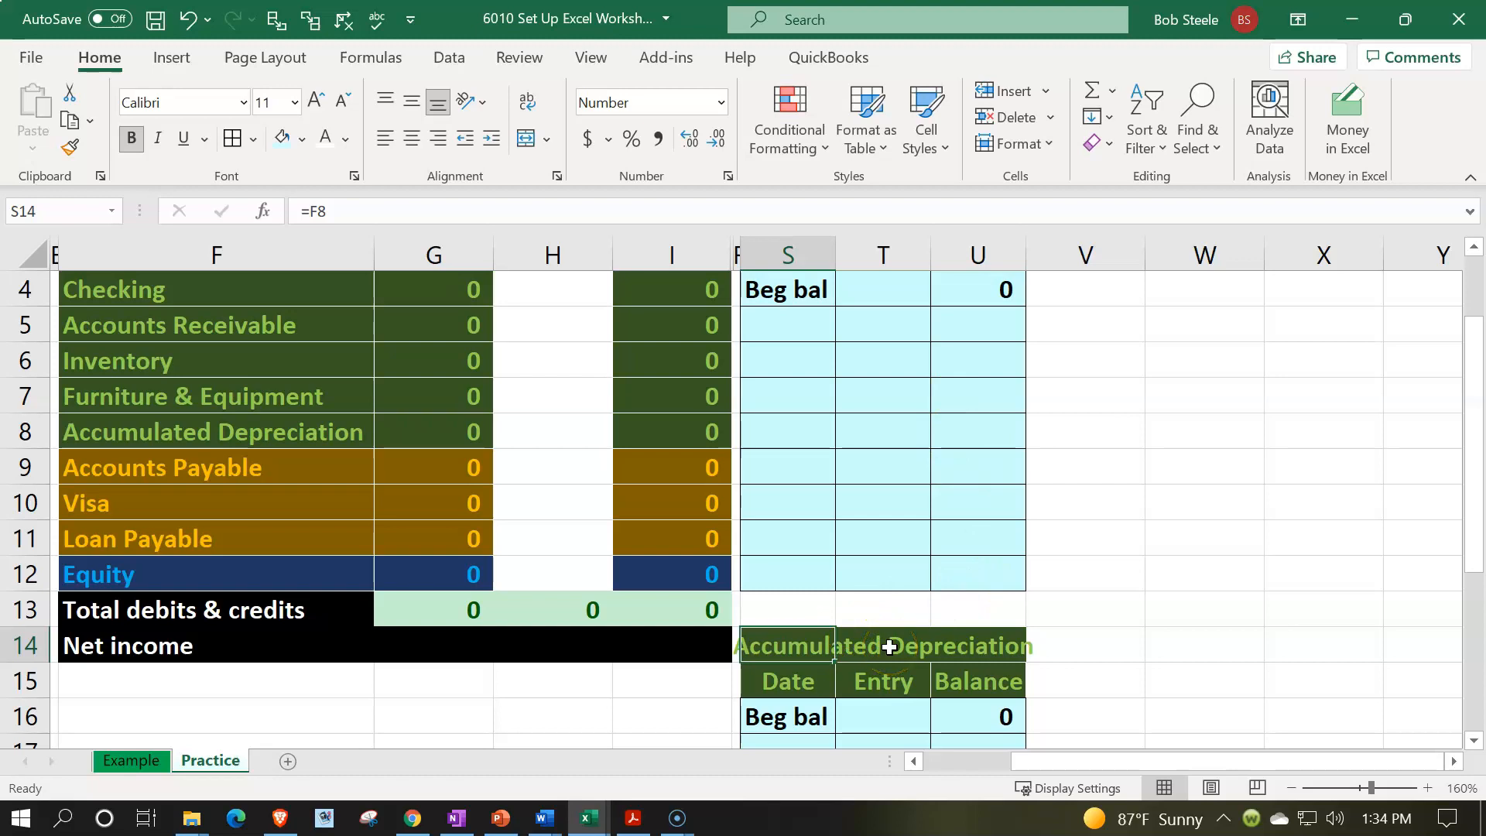
# Link the Accumulated Depreciation ledger's beginning balance in U16 to its beginning trial balance amount with =G8.
pyautogui.scroll(-1, 889, 646)
pyautogui.click(998, 607)
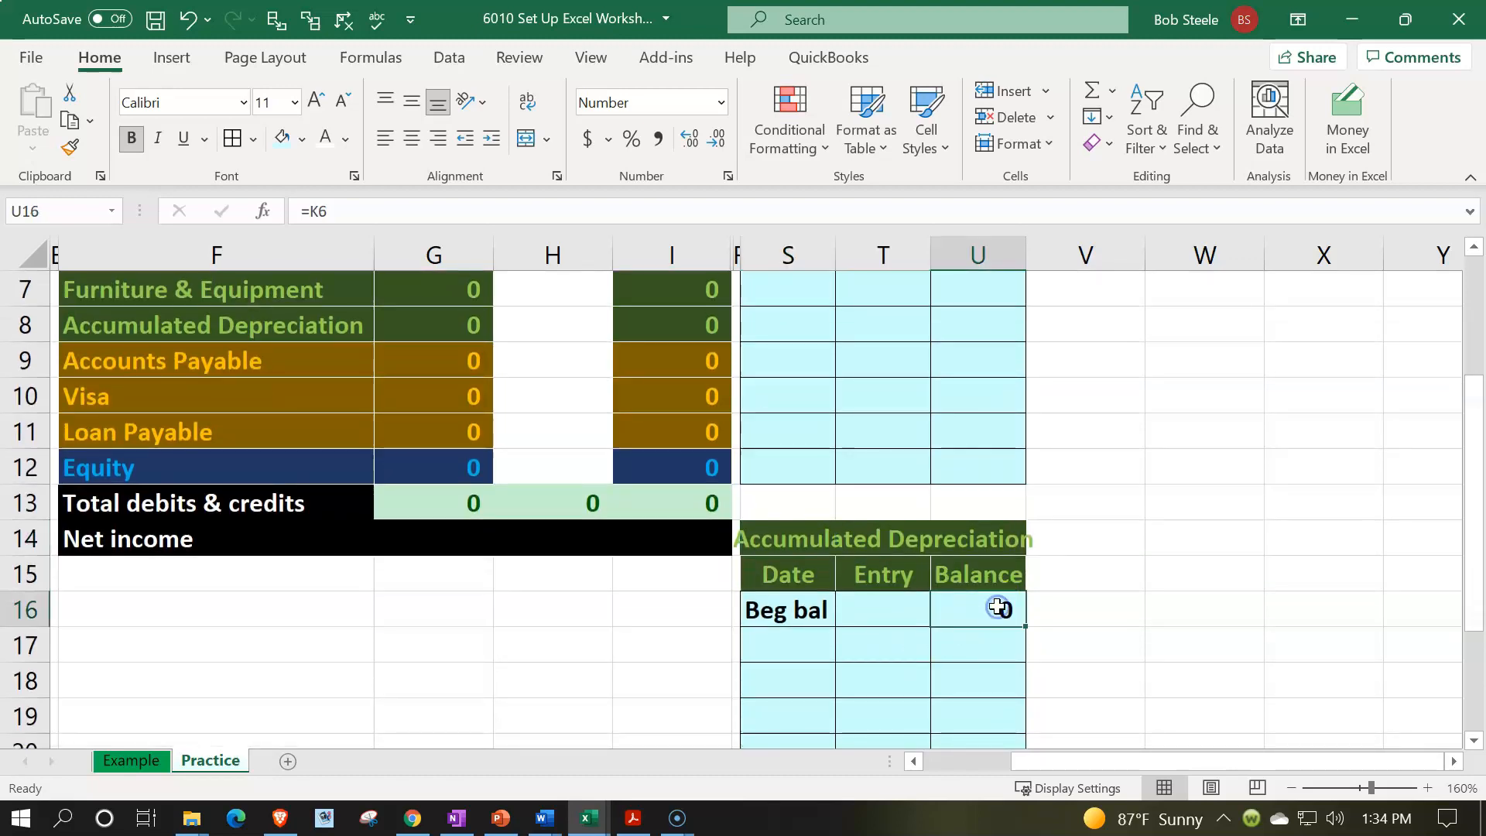
pyautogui.write('=')
pyautogui.scroll(1, 541, 603)
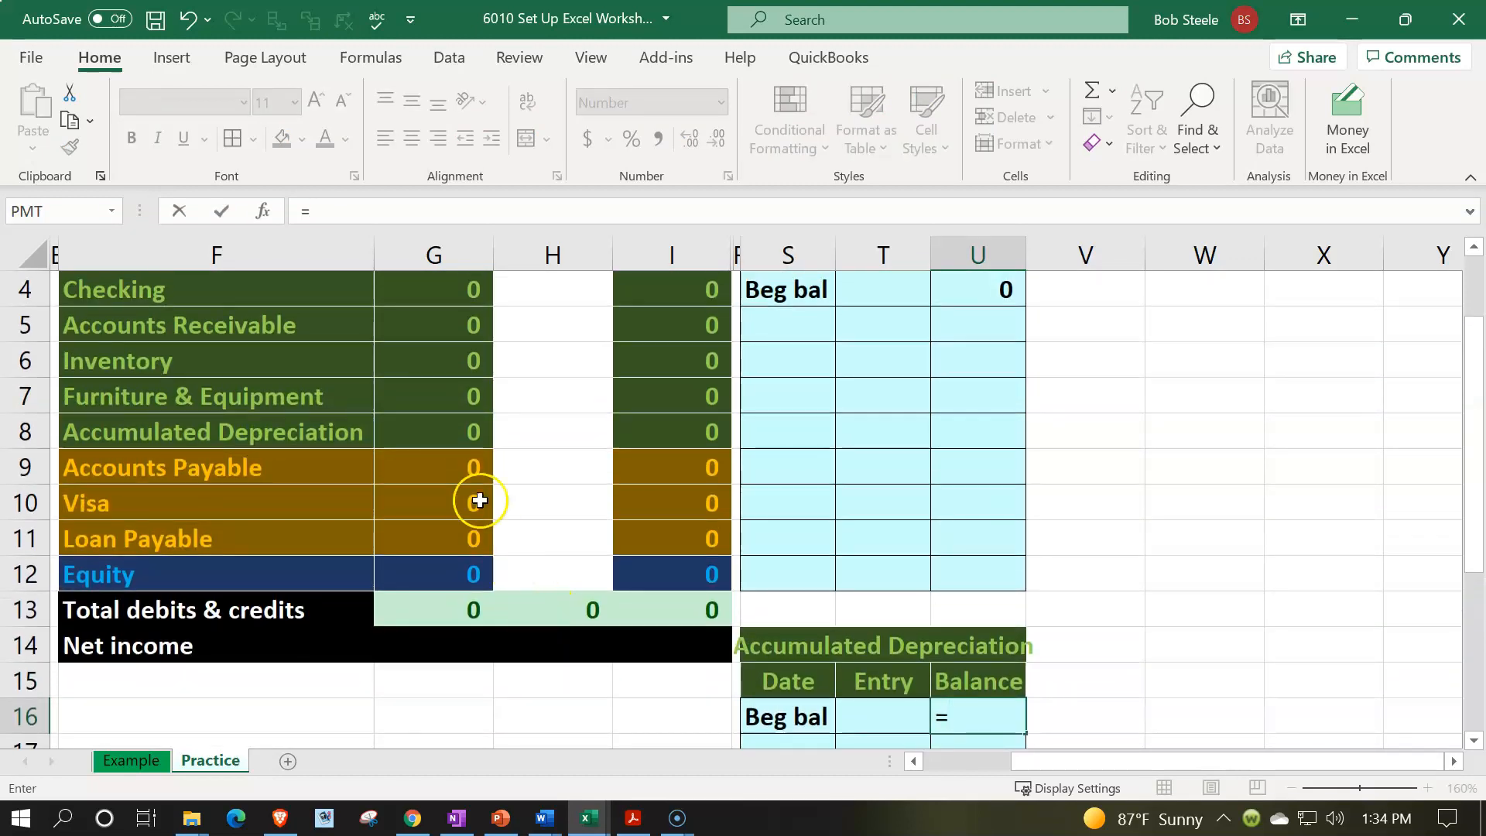
pyautogui.click(437, 431)
pyautogui.press('Return')
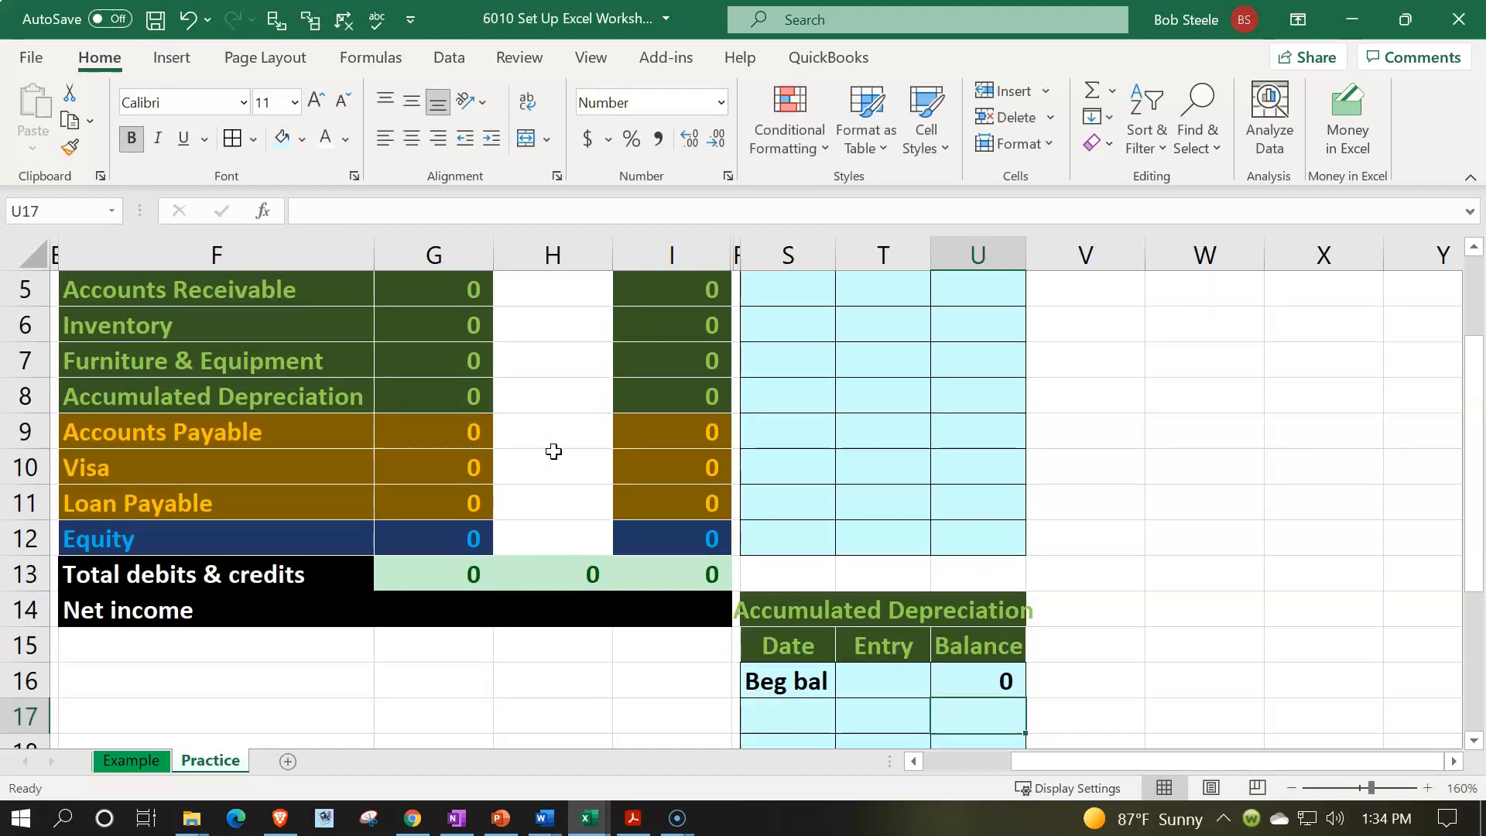
# Unhide the ledger columns J through Q between the trial balance and the Furniture & Equipment ledger.
pyautogui.scroll(2, 556, 464)
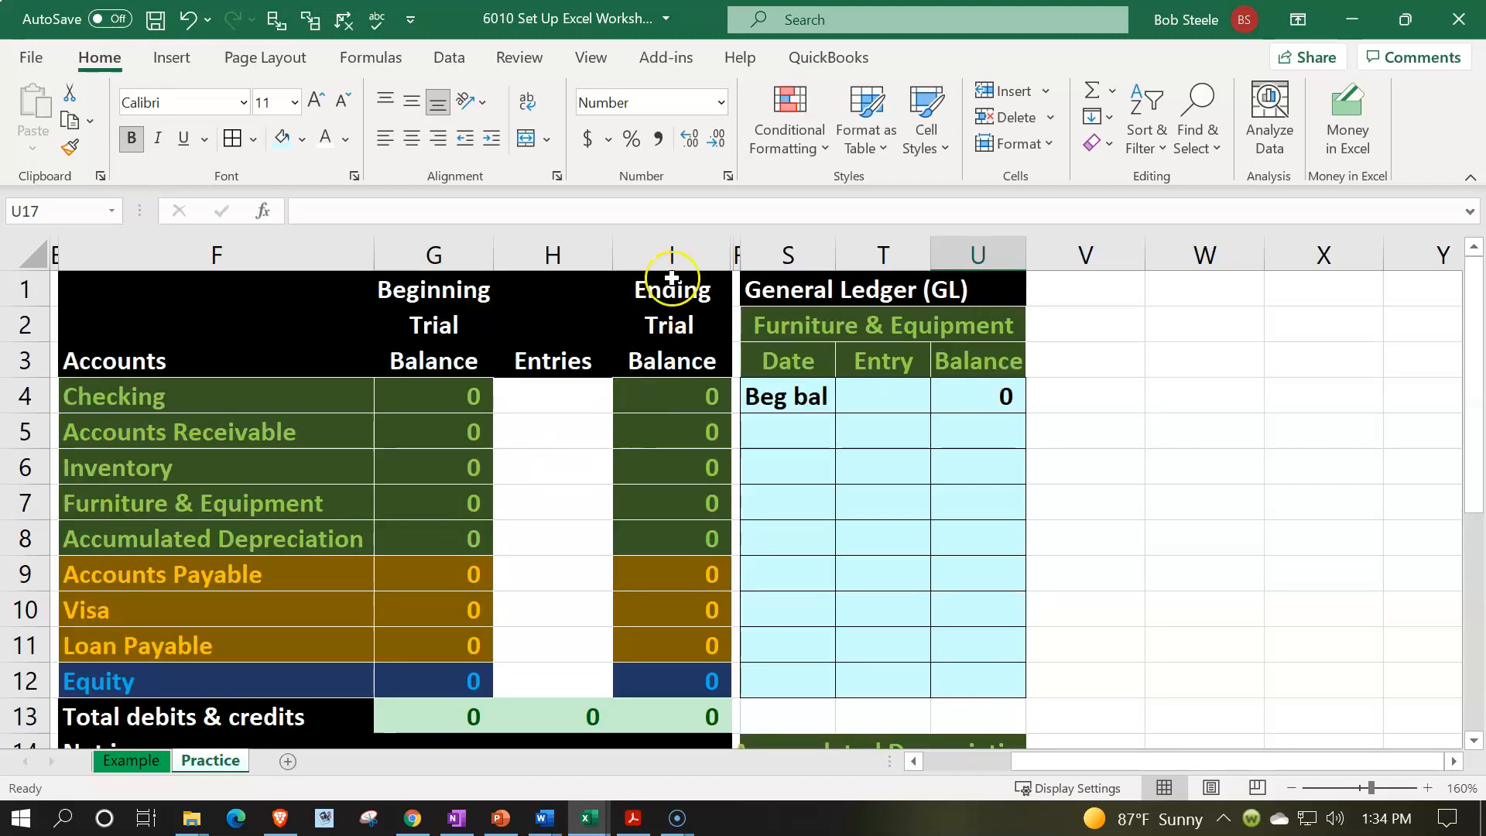
pyautogui.click(675, 254)
pyautogui.moveTo(694, 253); pyautogui.dragTo(769, 256)
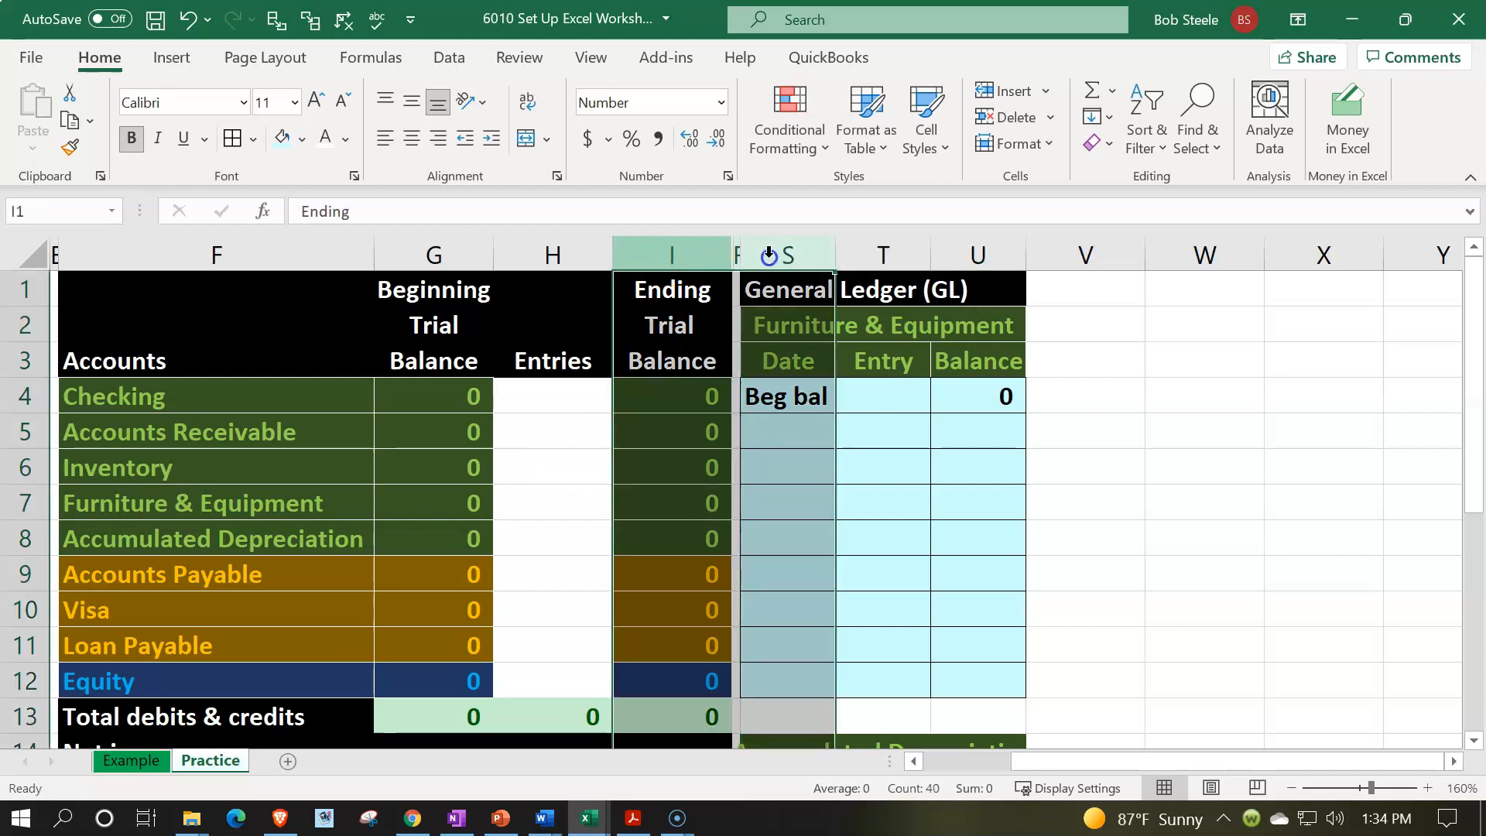
pyautogui.rightClick(768, 418)
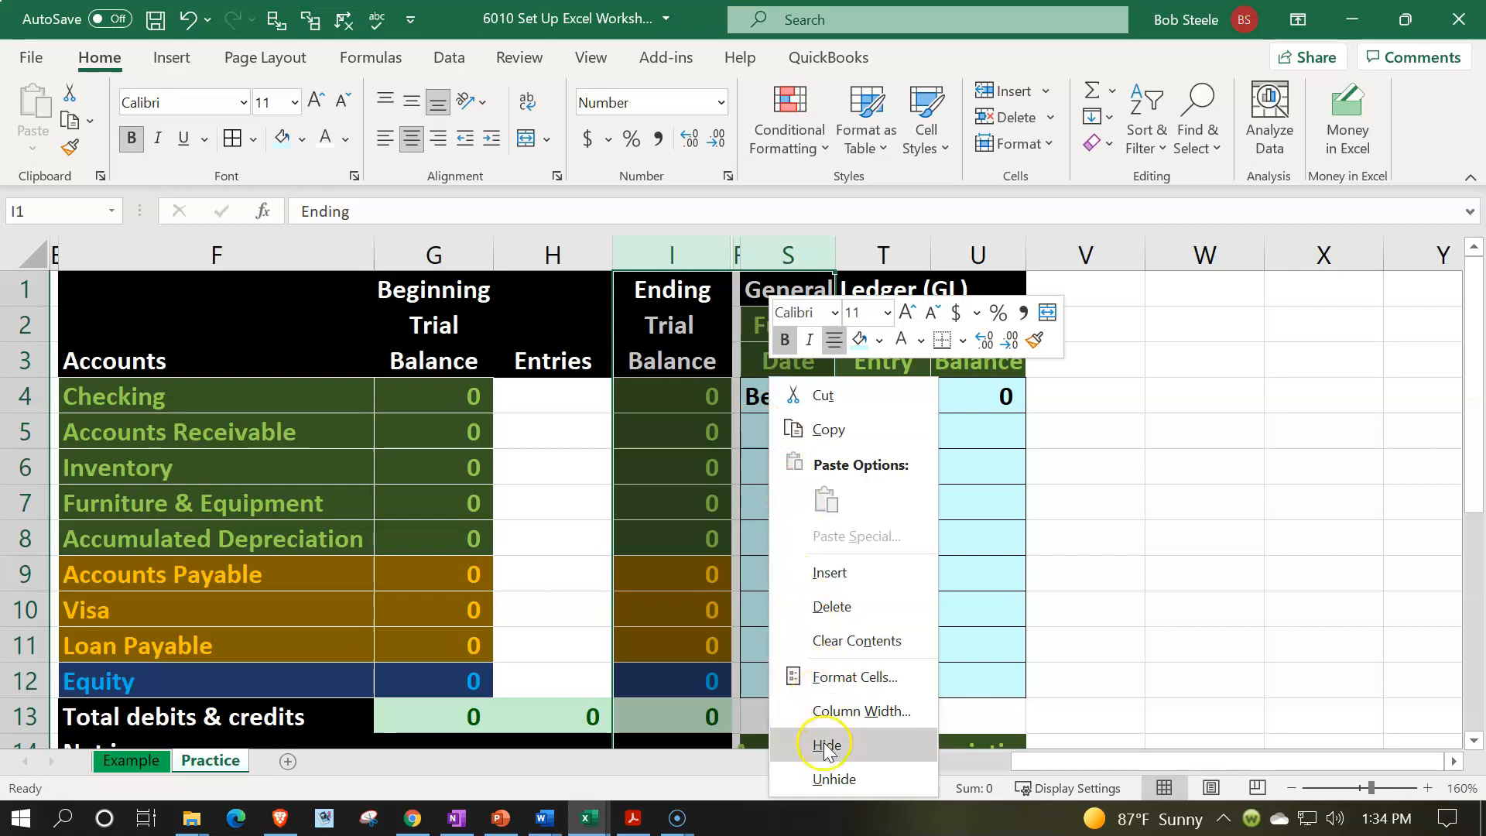
pyautogui.click(824, 778)
pyautogui.click(897, 464)
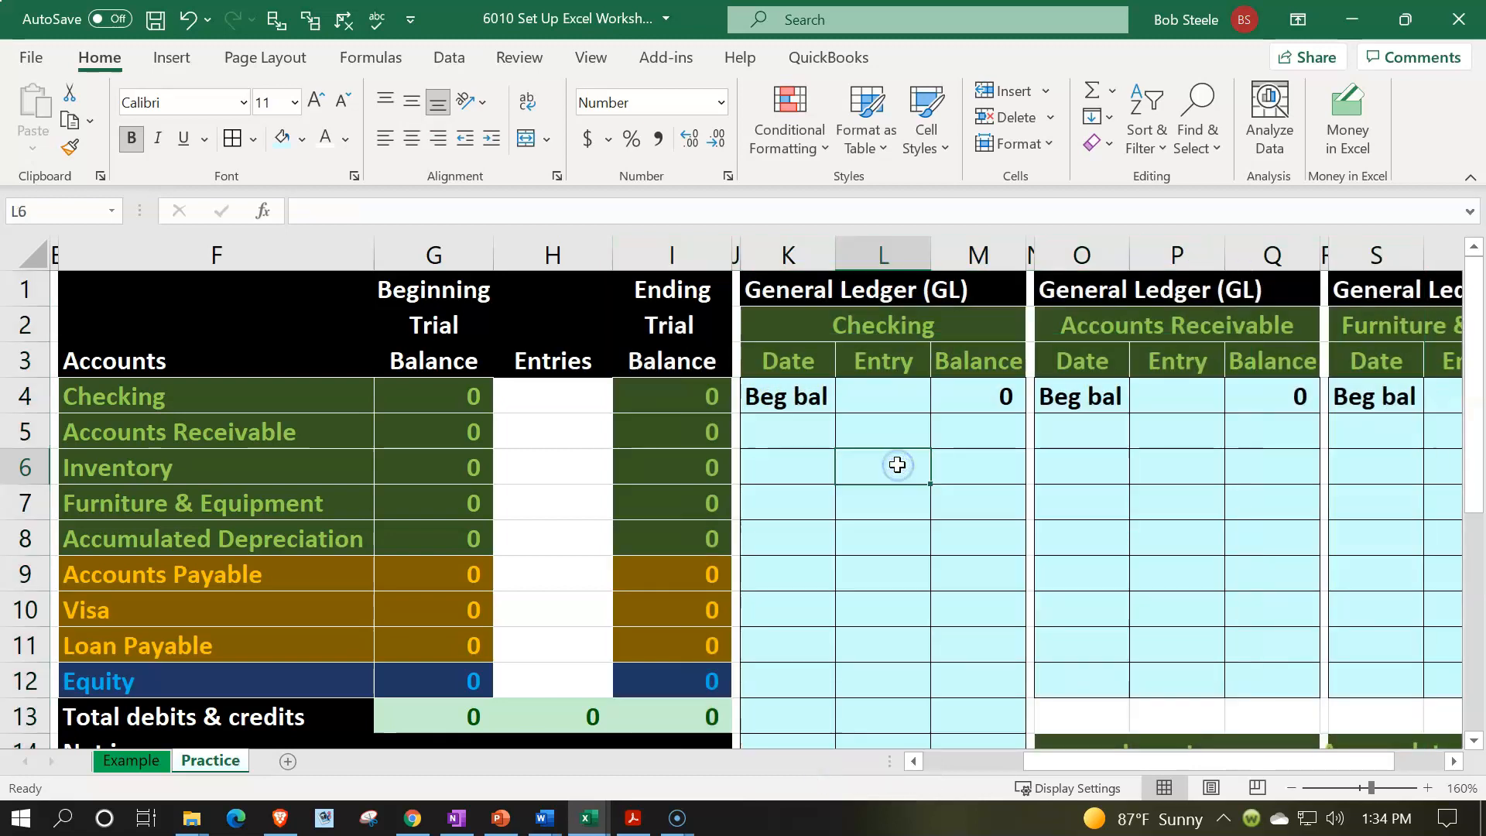
# Review the asset account ledgers alongside the trial balance, and check the Accounts Payable account name in F9.
pyautogui.press('Right')
pyautogui.press('Right')
pyautogui.press('Right')
pyautogui.press('Right')
pyautogui.press('Right')
pyautogui.press('Right')
pyautogui.press('Right')
pyautogui.press('Right')
pyautogui.press('Right')
pyautogui.press('Right')
pyautogui.press('Left')
pyautogui.press('Left')
pyautogui.press('Left')
pyautogui.press('Left')
pyautogui.press('Left')
pyautogui.press('Left')
pyautogui.press('Left')
pyautogui.press('Left')
pyautogui.press('Left')
pyautogui.press('Left')
pyautogui.press('Left')
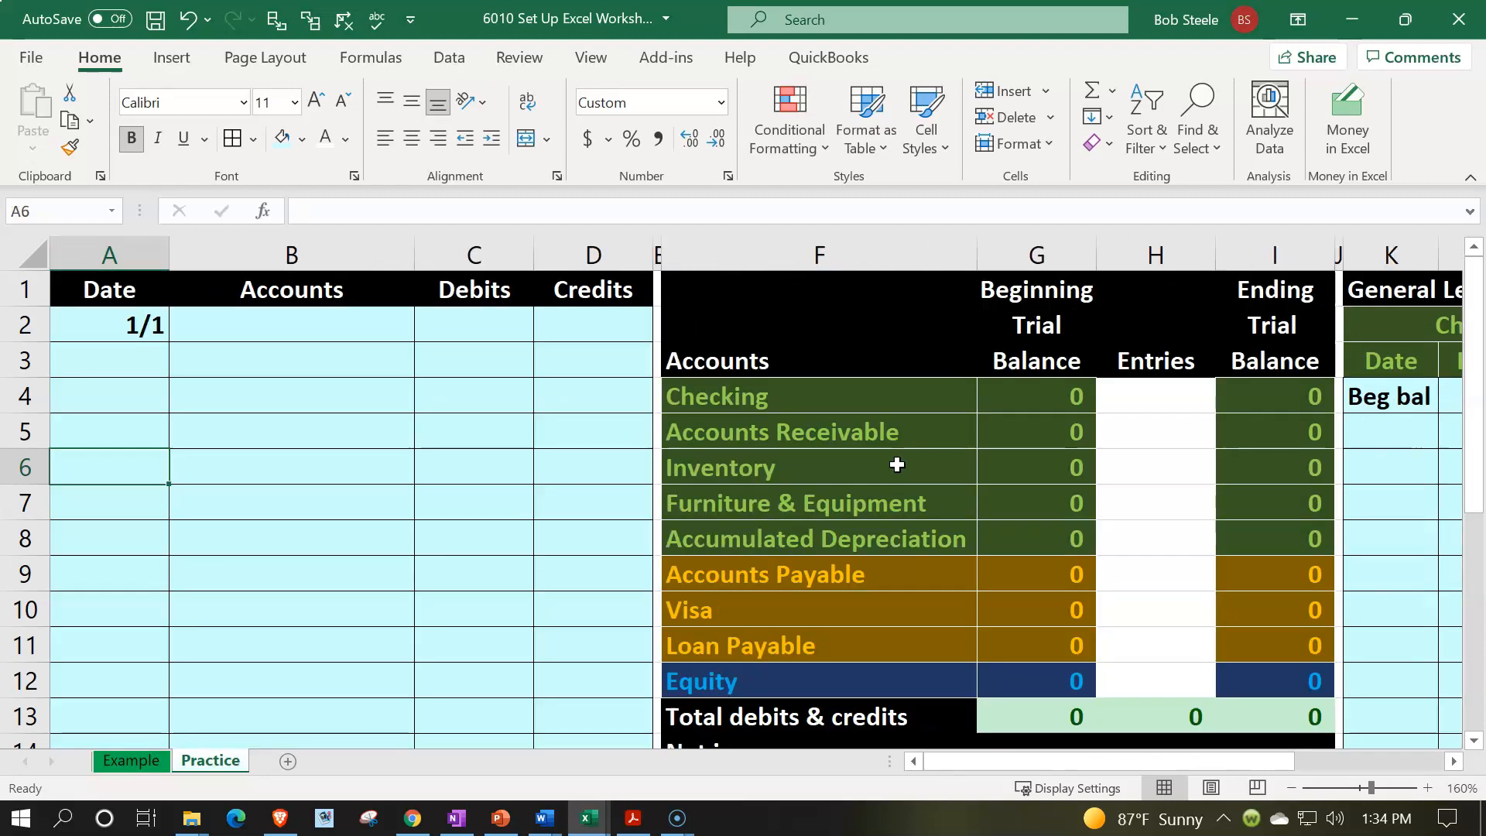
pyautogui.click(861, 576)
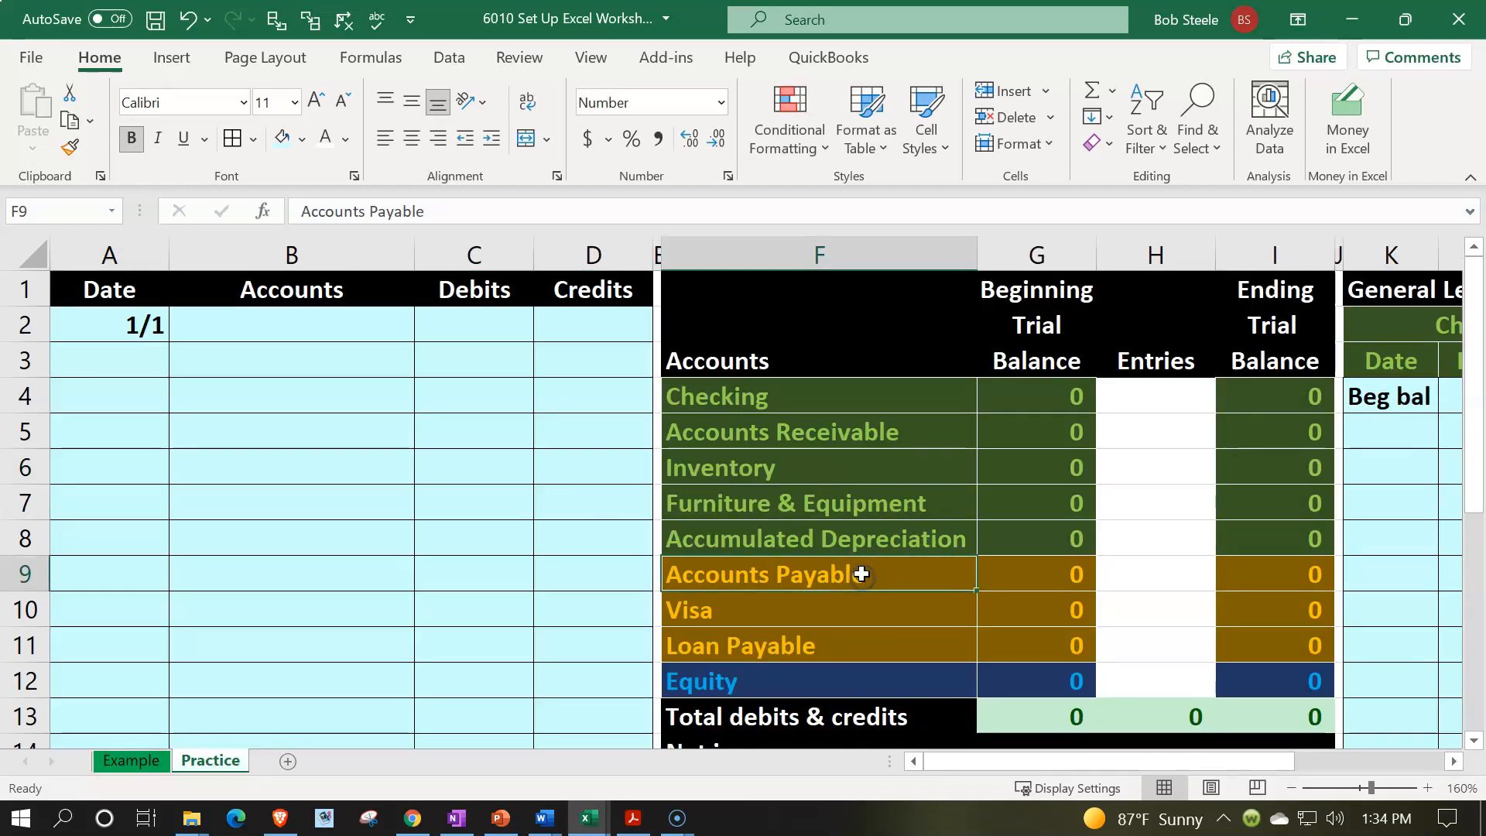